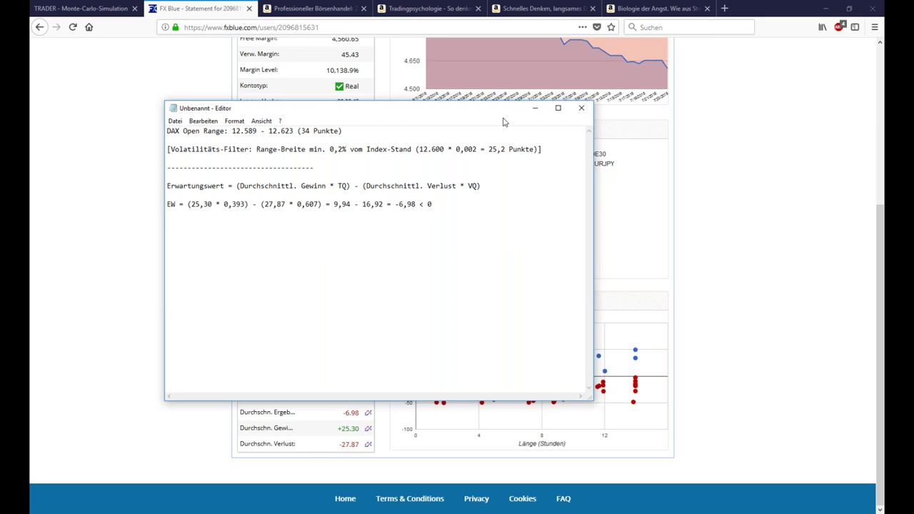
# Step: Put the note away and show the account's FX Blue trading statistics broken down by symbol
pyautogui.click(535, 107)
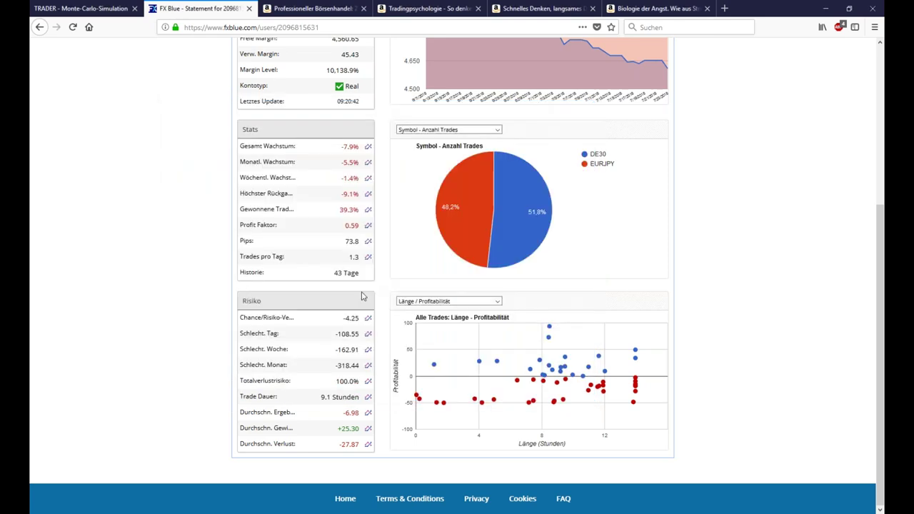
pyautogui.scroll(1, 359, 282)
pyautogui.scroll(5, 359, 282)
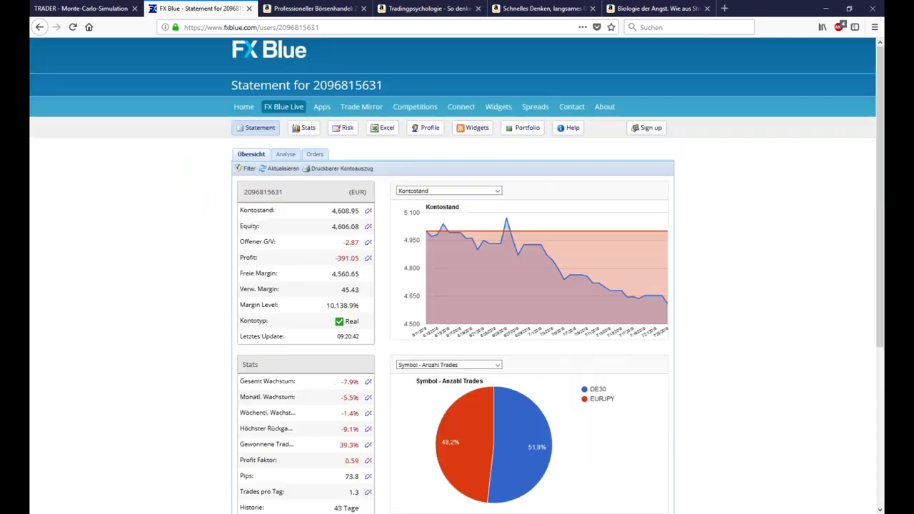
pyautogui.click(308, 128)
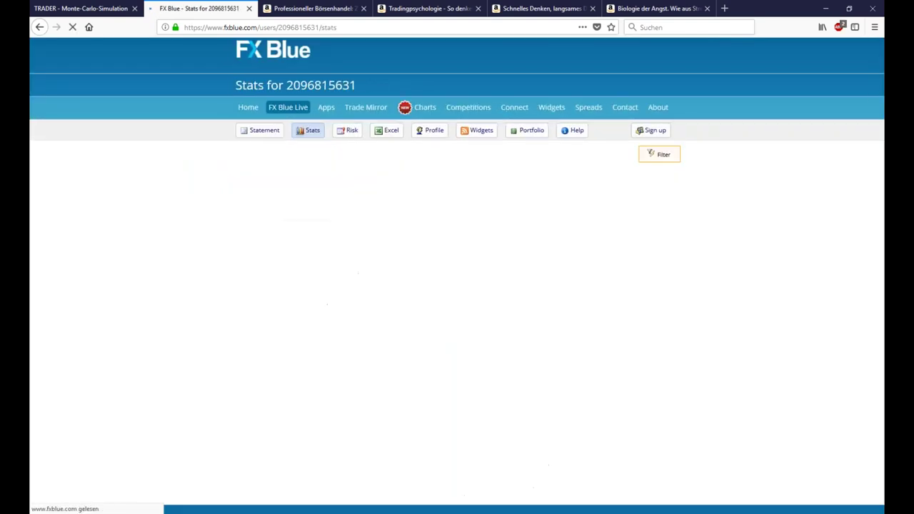
pyautogui.click(355, 158)
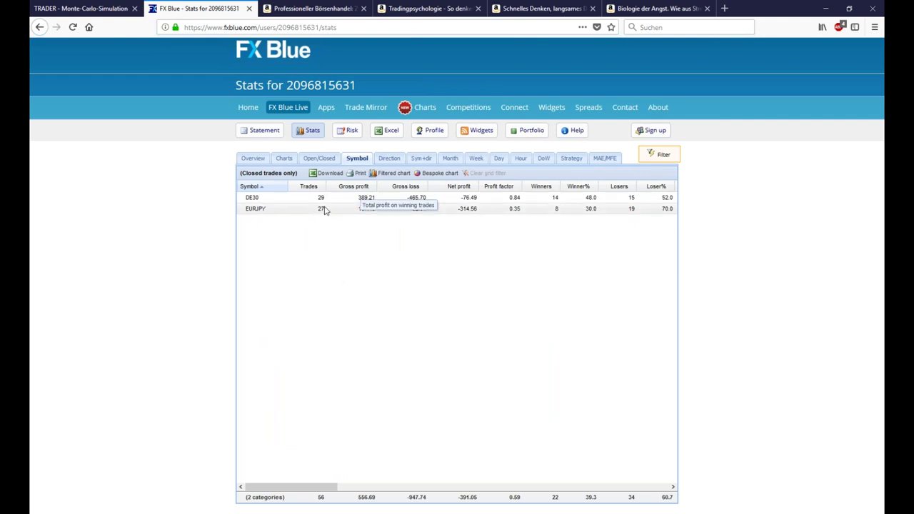
# Step: Add the line "--> - 390,88 Euro" below the EW calculation in the untitled note and return to FX Blue
pyautogui.moveTo(389, 511)
pyautogui.click(418, 472)
pyautogui.click(433, 213)
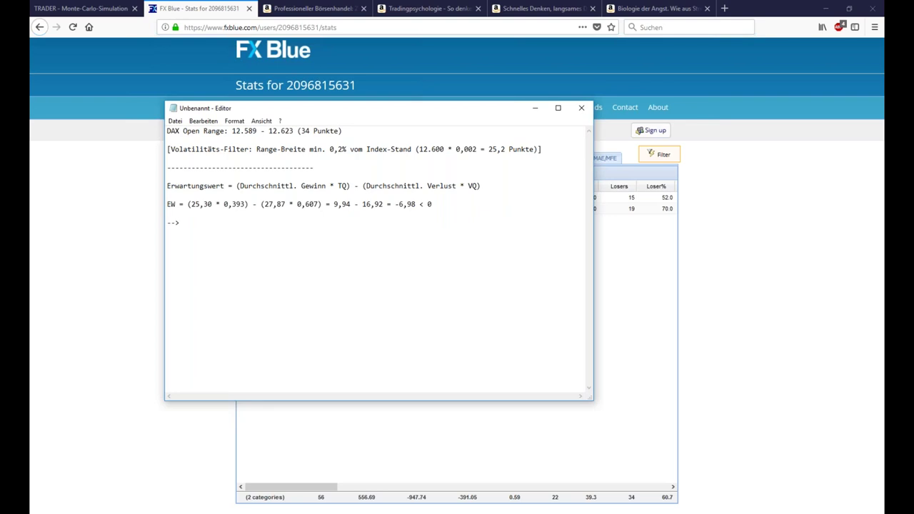
pyautogui.write('90,')
pyautogui.write('-')
pyautogui.click(104, 246)
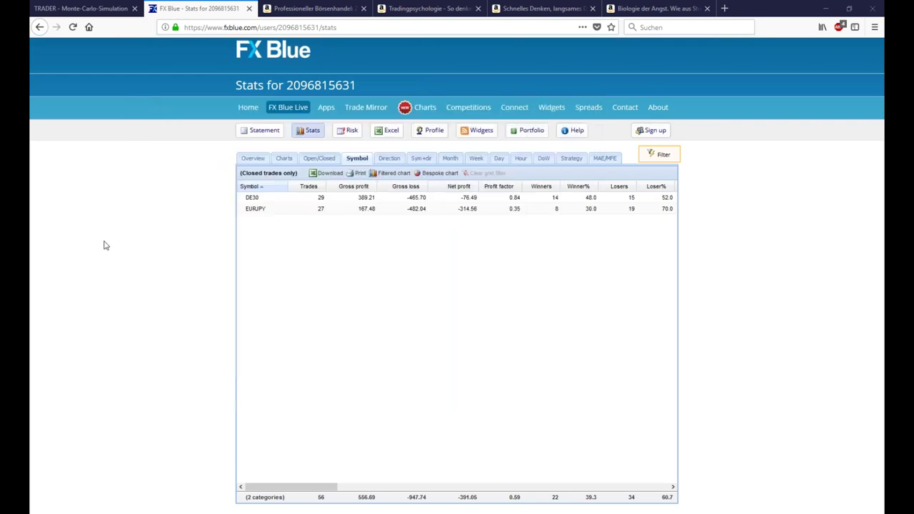
# Step: Return to the account's statement overview and highlight the Profit value
pyautogui.click(254, 135)
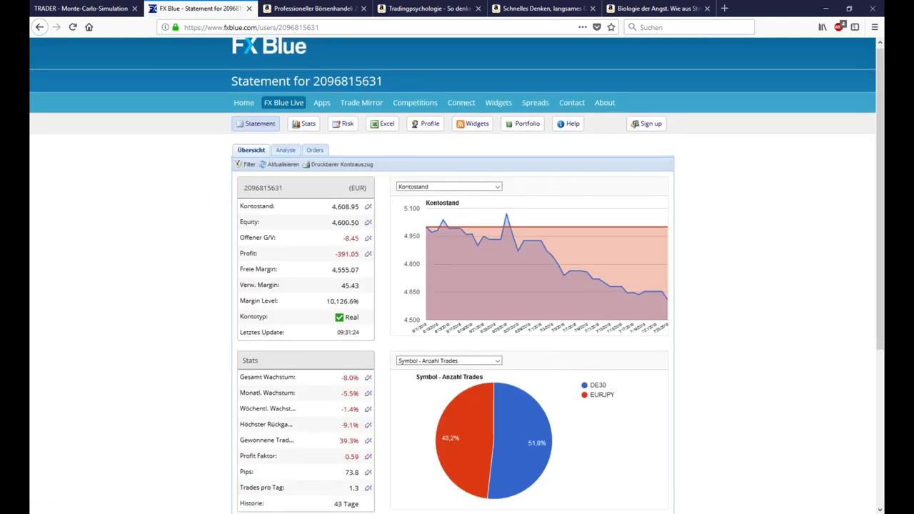
pyautogui.scroll(-3, 457, 286)
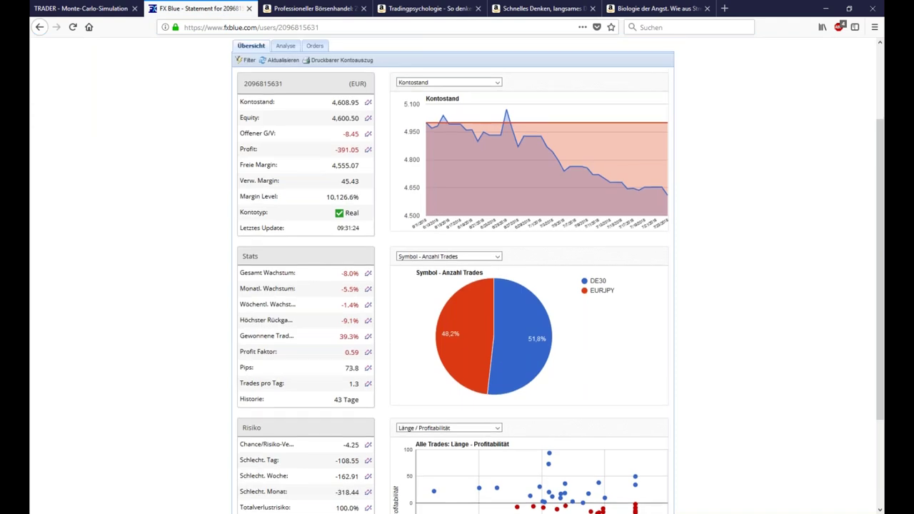
pyautogui.scroll(2, 343, 200)
pyautogui.moveTo(334, 200); pyautogui.dragTo(361, 201)
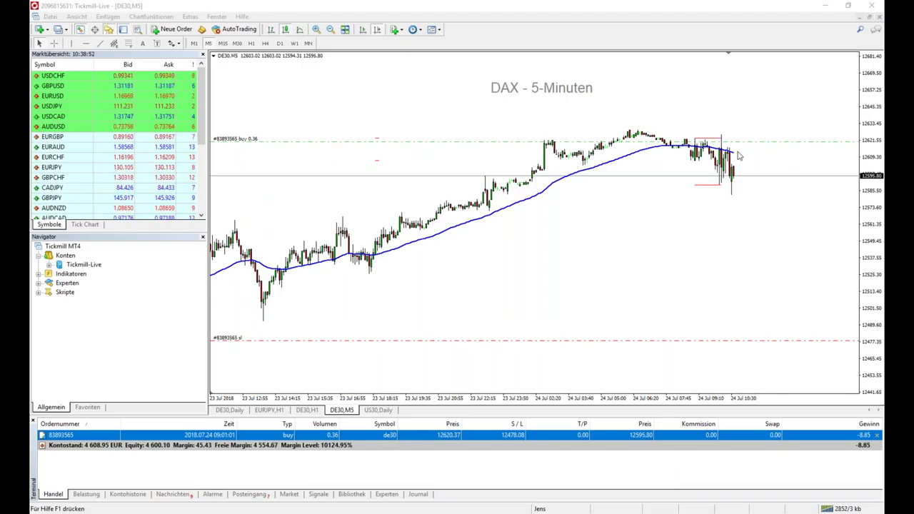
# Step: Examine the opening range on the DAX 5-minute chart with the crosshair and check the open trade's stop loss
pyautogui.middleClick(740, 190)
pyautogui.scroll(-1, 790, 194)
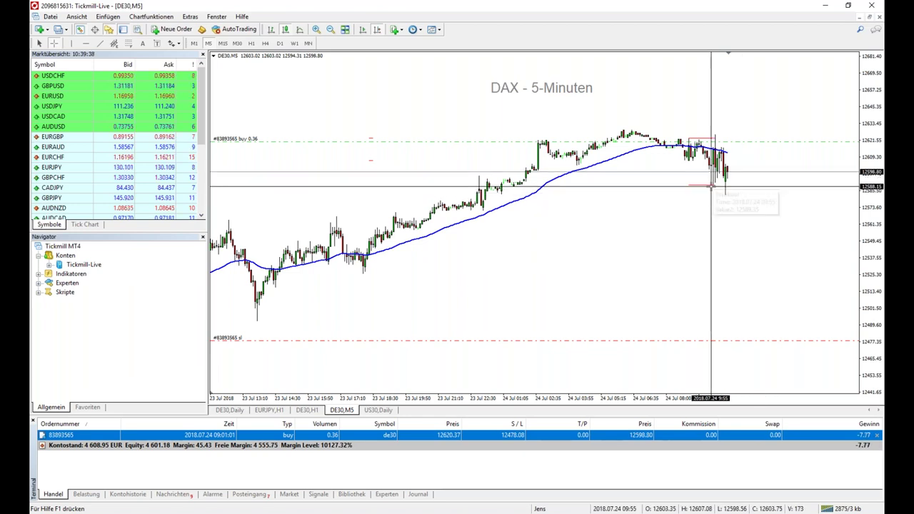
pyautogui.moveTo(712, 186)
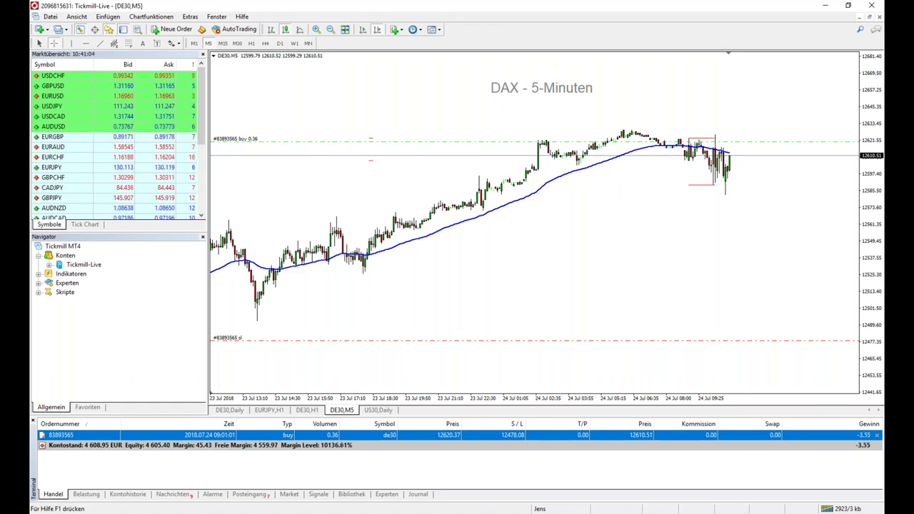
pyautogui.middleClick(330, 155)
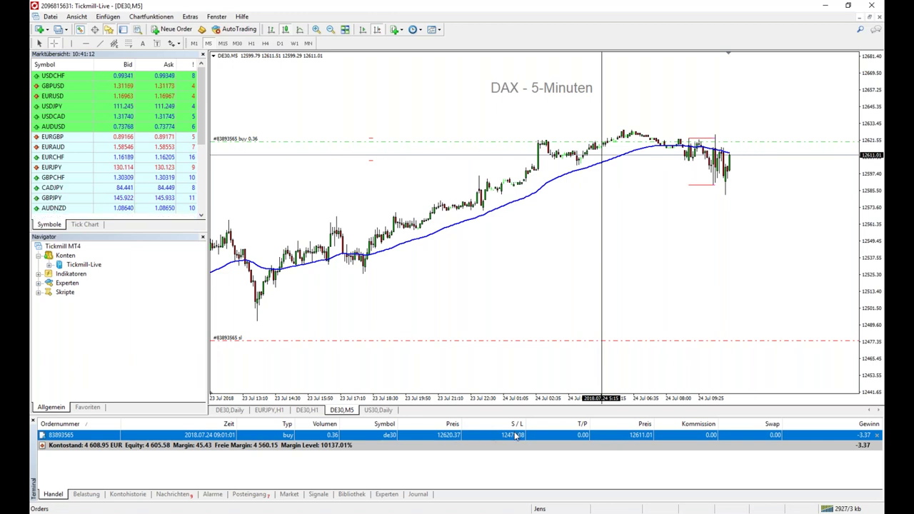
pyautogui.moveTo(500, 437)
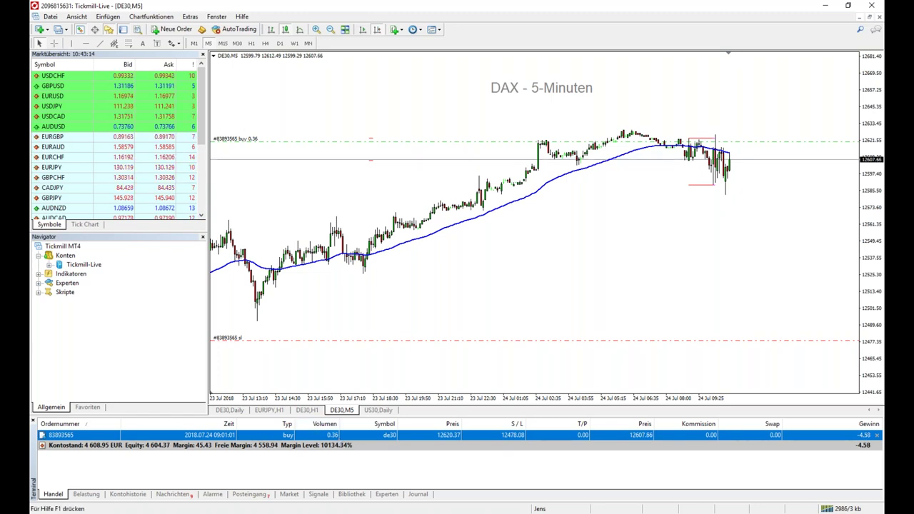
# Step: Switch back to the untitled note and add a dashed separator line below "--> - 390,88 Euro"
pyautogui.click(820, 8)
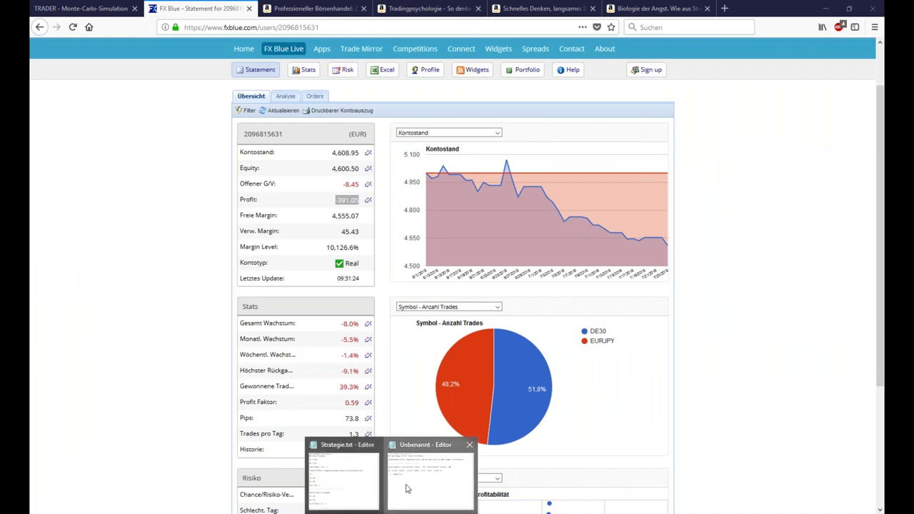
pyautogui.click(408, 489)
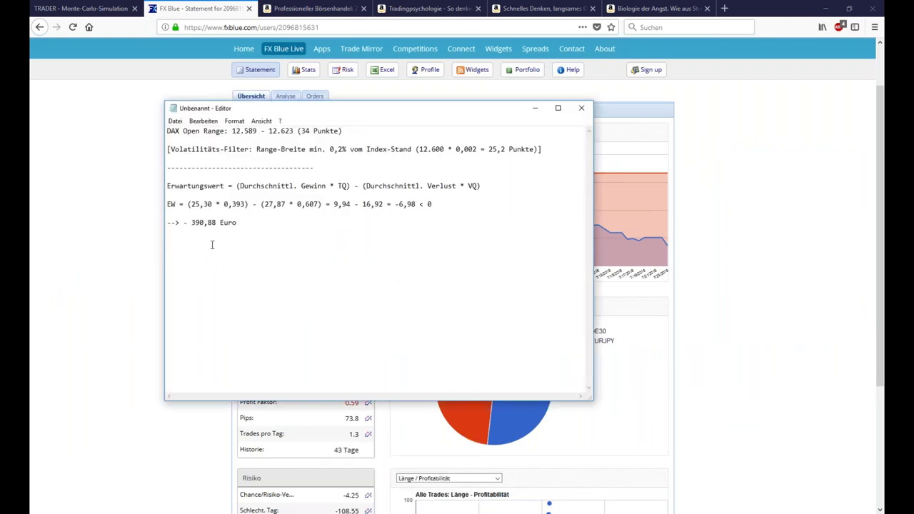
pyautogui.moveTo(235, 222); pyautogui.dragTo(165, 205)
pyautogui.click(275, 233)
pyautogui.click(190, 207)
pyautogui.hotkey('shift', 'End')
pyautogui.press('End')
pyautogui.hotkey('shift', 'Home')
pyautogui.press('End')
pyautogui.write('-------------------')
pyautogui.moveTo(168, 187); pyautogui.dragTo(215, 182)
pyautogui.click(232, 213)
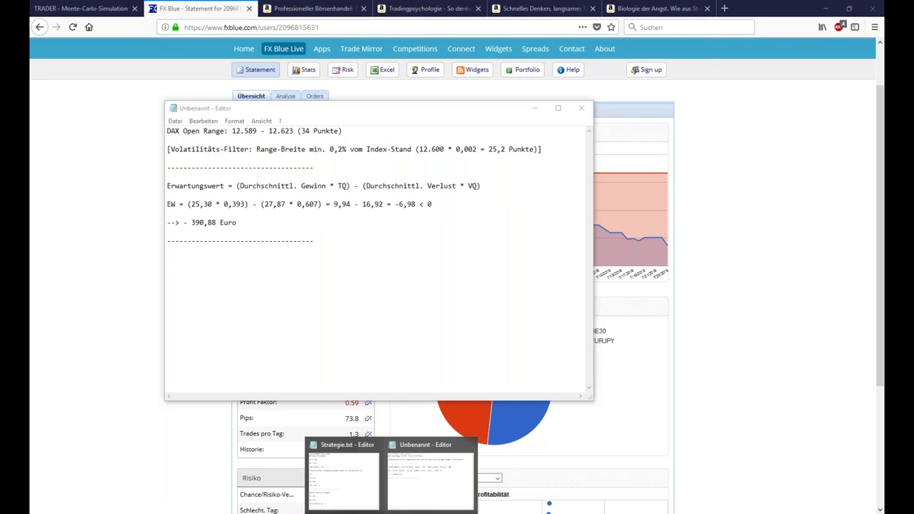
# Step: Open the Strategie.txt note, move it fully into view and enlarge its window
pyautogui.click(343, 483)
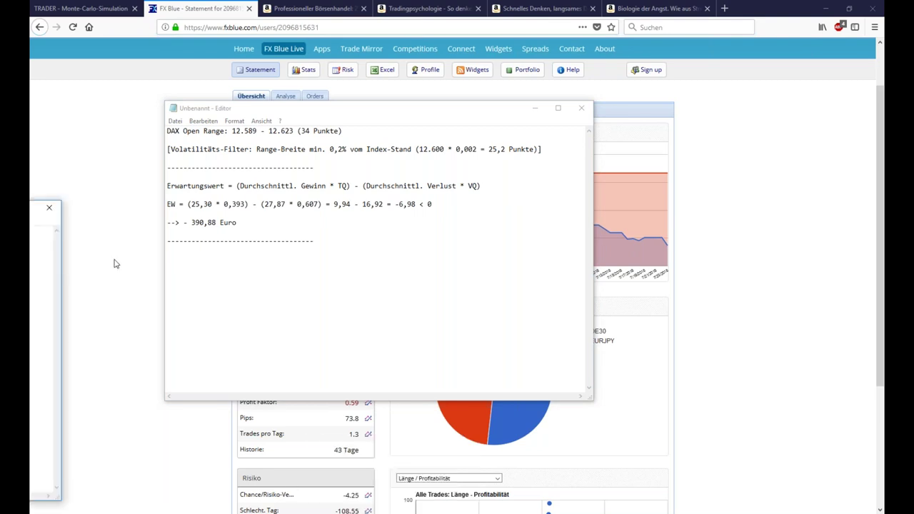
pyautogui.moveTo(277, 262); pyautogui.dragTo(512, 65)
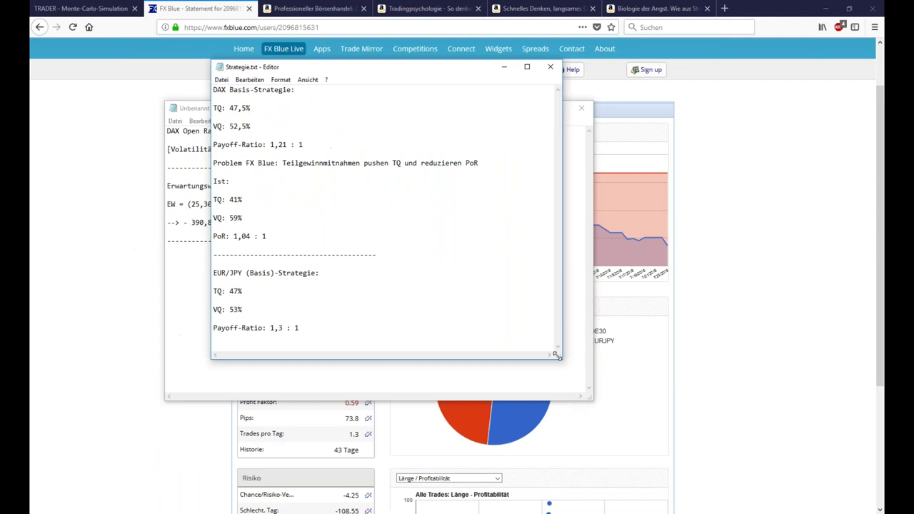
pyautogui.moveTo(560, 359); pyautogui.dragTo(701, 424)
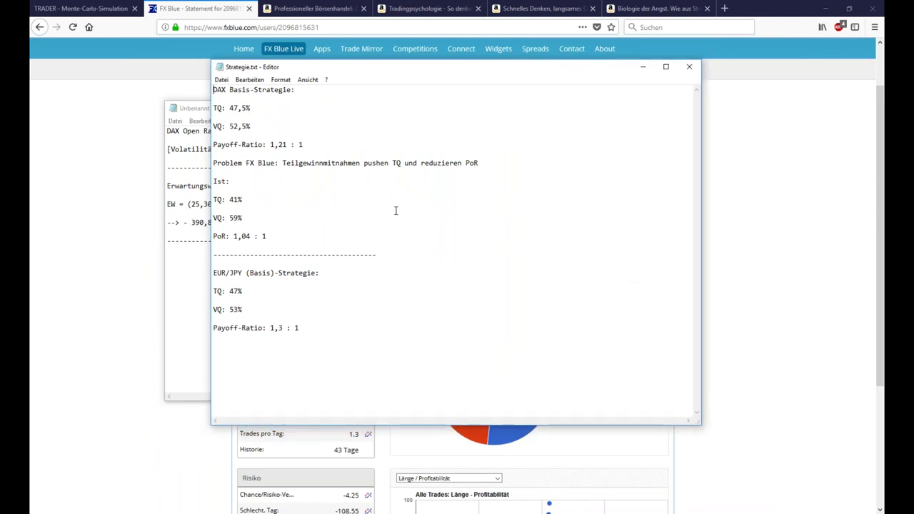
# Step: Insert "EW = (0,475 * 1,21) - (0,525 * 1) = 0,05 > 0" below the DAX Basis-Strategie payoff ratio
pyautogui.moveTo(214, 90); pyautogui.dragTo(317, 142)
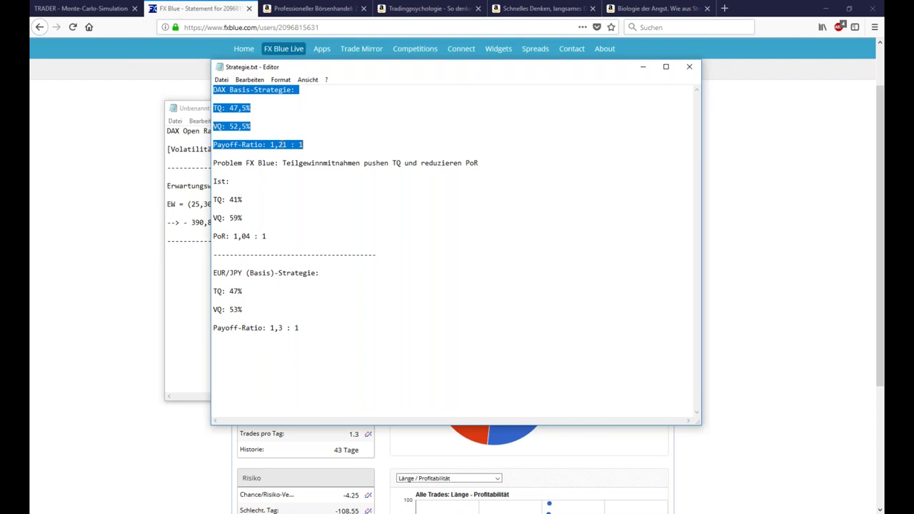
pyautogui.click(271, 145)
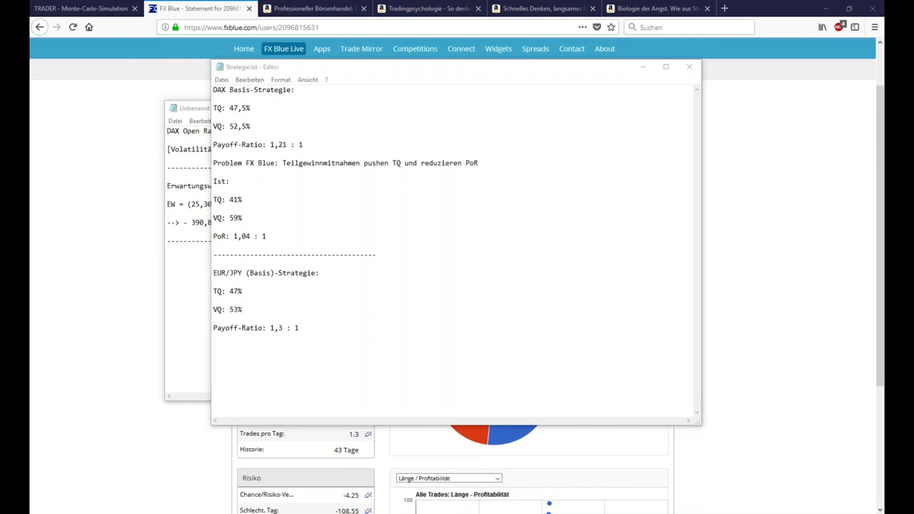
pyautogui.click(325, 145)
pyautogui.press('Return')
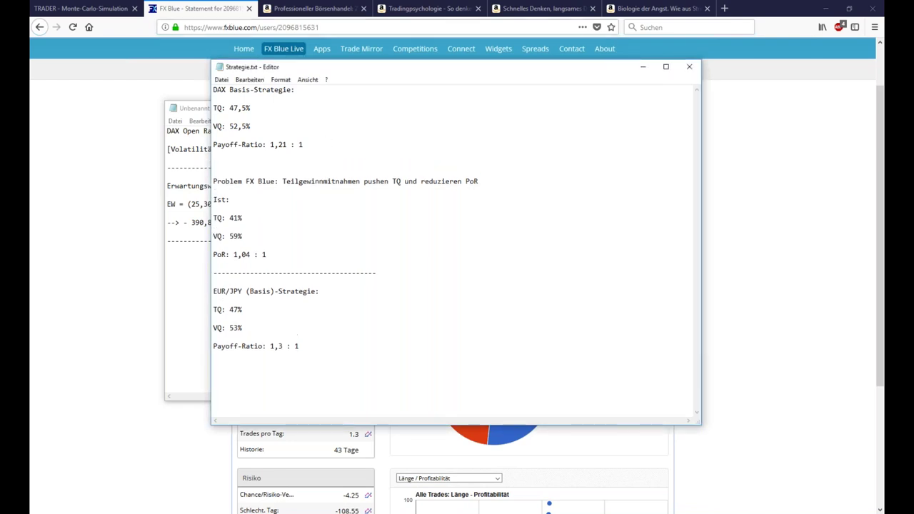
pyautogui.write('EW = (0,475 * 1,21) - (0,525 * 1) = 0,05')
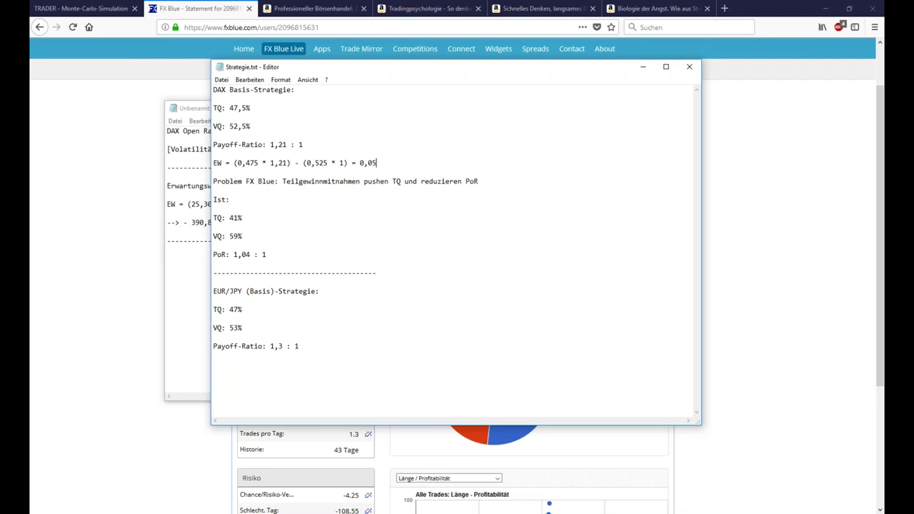
pyautogui.write(' > 0')
# Step: Highlight the "TQ: 47,5%" line of the DAX Basis-Strategie
pyautogui.click(214, 108)
pyautogui.doubleClick(218, 108)
pyautogui.click(255, 104)
pyautogui.tripleClick(259, 107)
# Step: Review the Kontostand curve in FX Blue and bring the Strategie.txt note back to the front
pyautogui.click(200, 8)
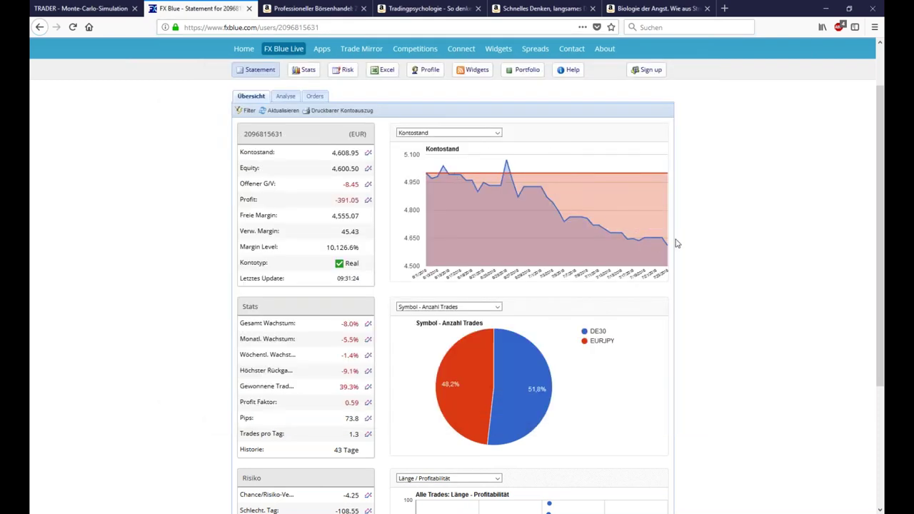
pyautogui.moveTo(518, 168)
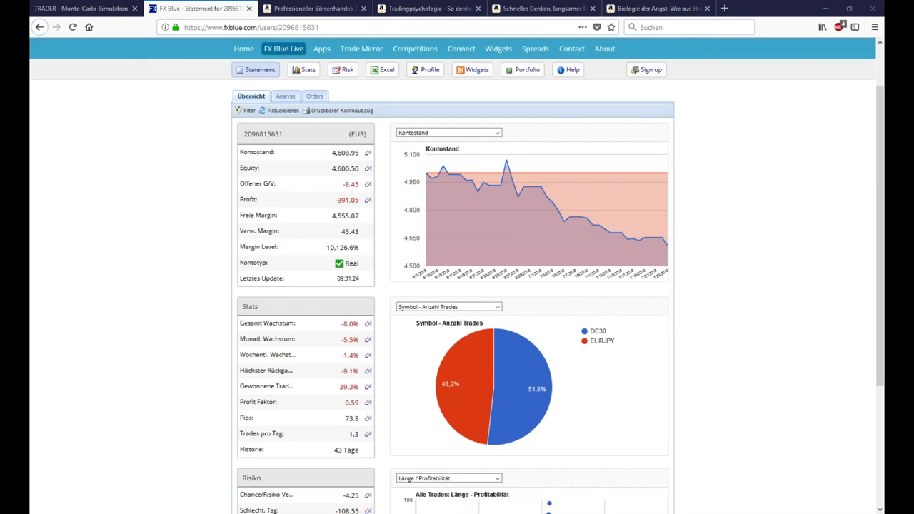
pyautogui.click(436, 464)
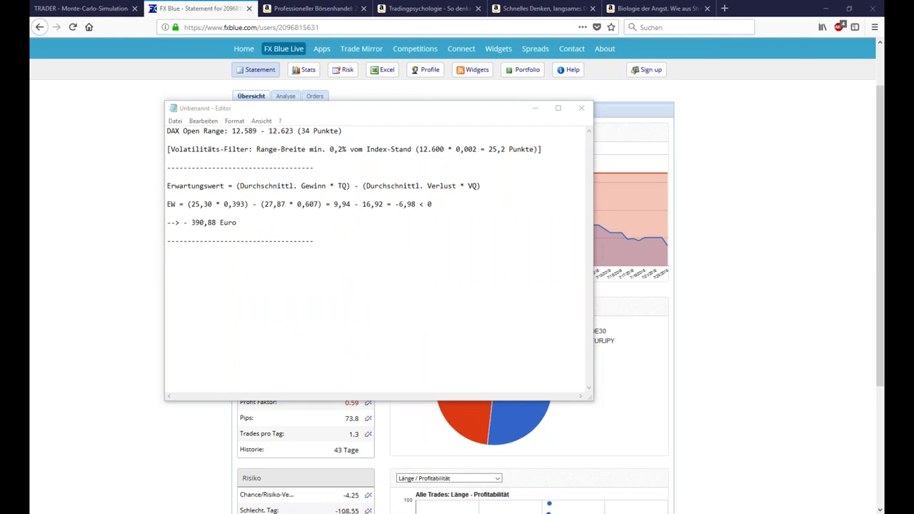
pyautogui.click(348, 473)
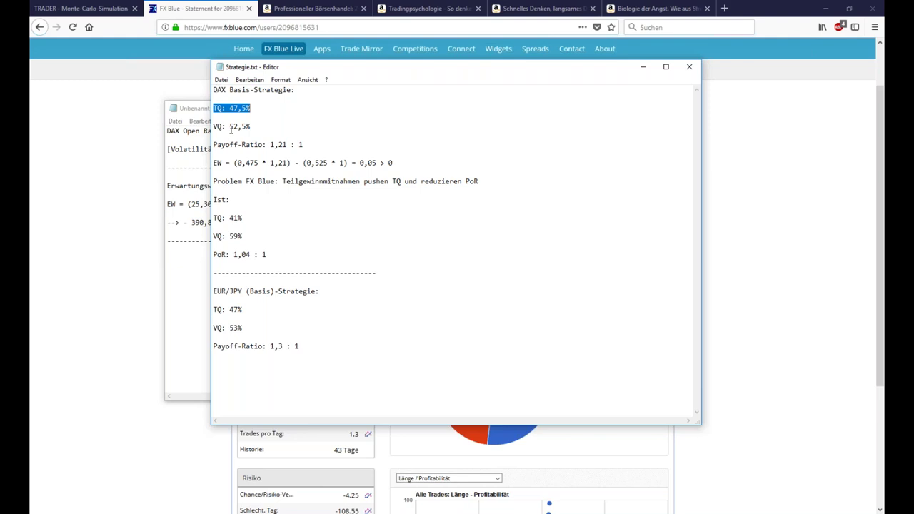
# Step: Switch to MetaTrader 4 and examine the DAX 5-minute price action of 17 July 2018 on a compressed price scale
pyautogui.click(349, 474)
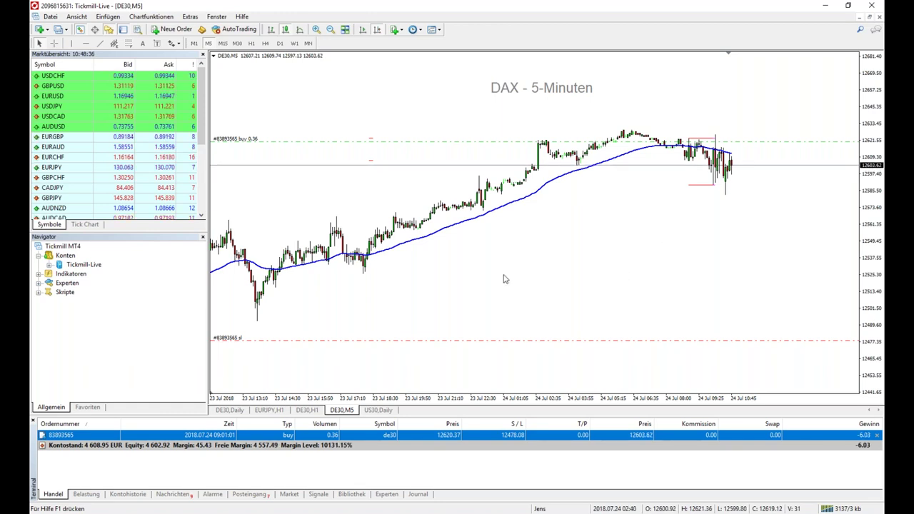
pyautogui.hscroll(-3, 449, 288)
pyautogui.hscroll(-10, 446, 286)
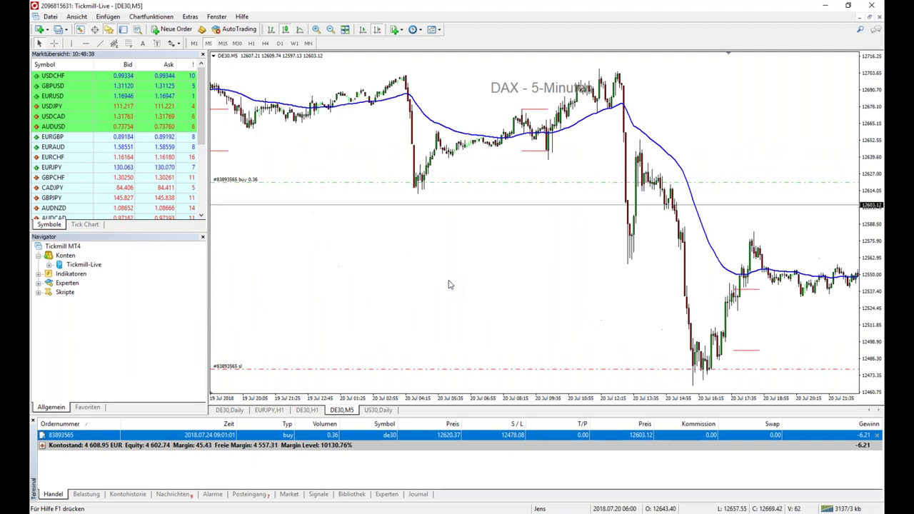
pyautogui.hscroll(-10, 449, 287)
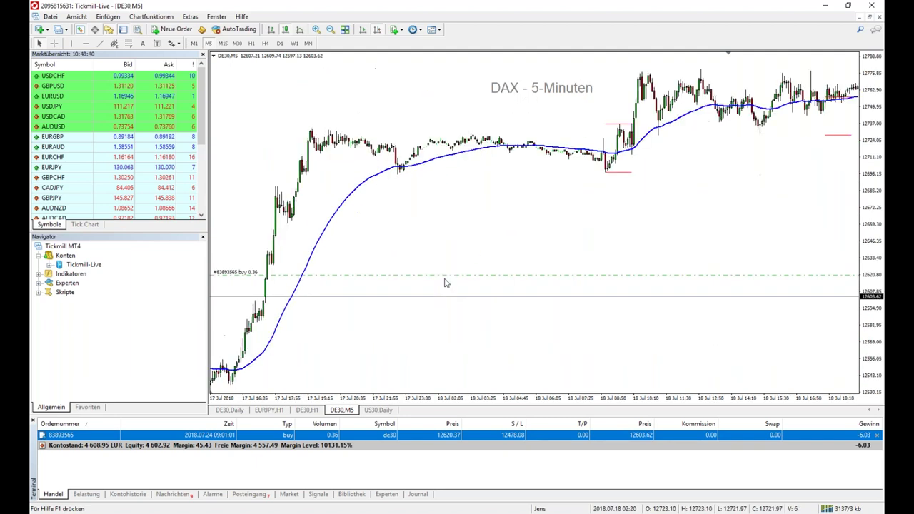
pyautogui.moveTo(863, 150); pyautogui.dragTo(863, 186)
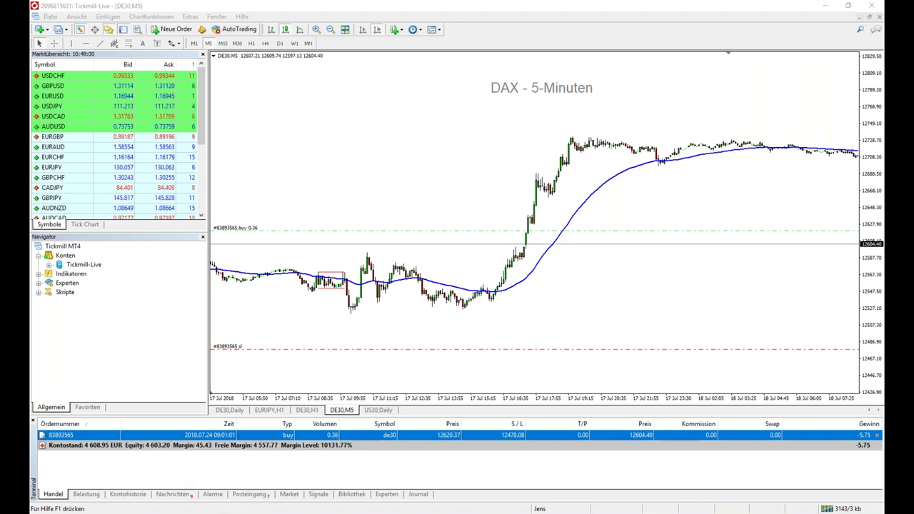
# Step: Switch to FX Blue, show the account statistics by day and review the daily results through 2018/07/23
pyautogui.click(132, 482)
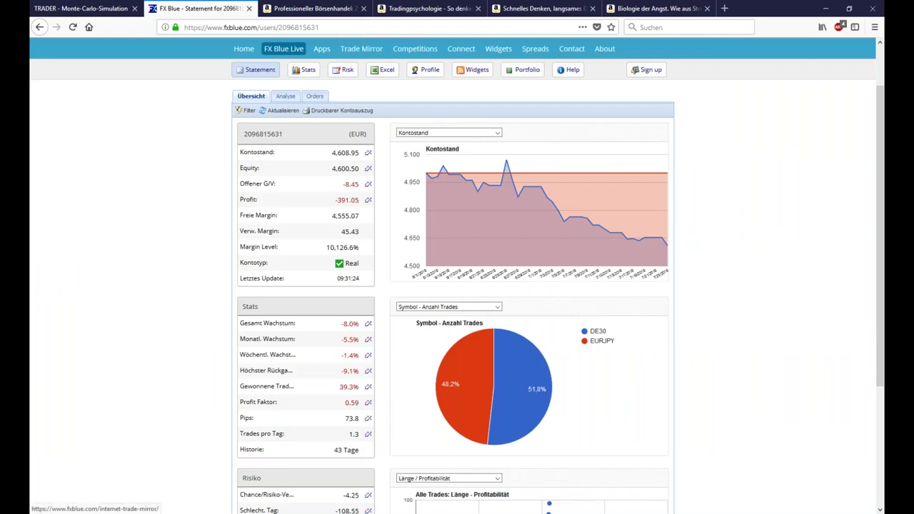
pyautogui.click(302, 71)
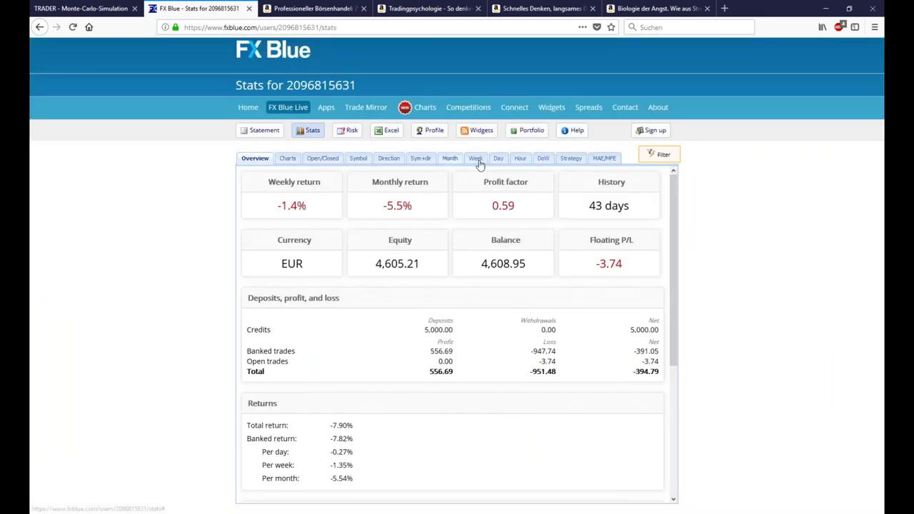
pyautogui.click(498, 157)
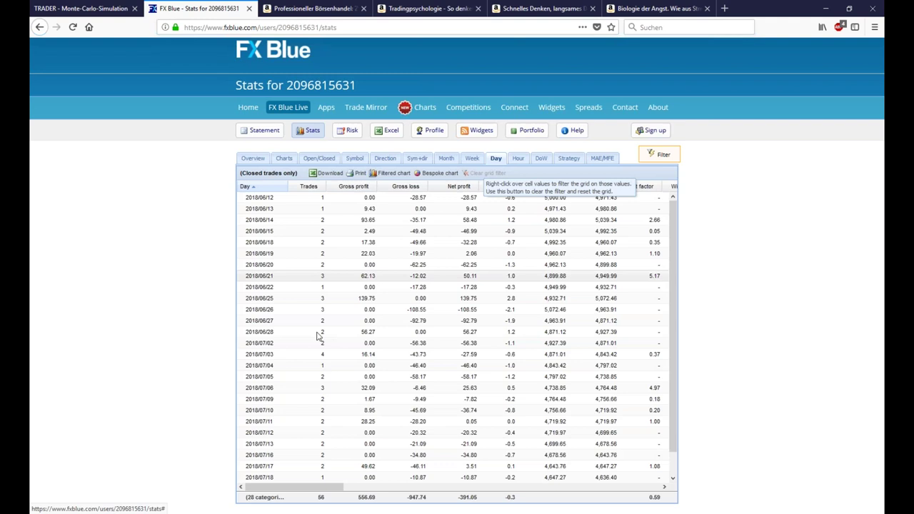
pyautogui.scroll(-1, 336, 313)
pyautogui.scroll(-1, 336, 313)
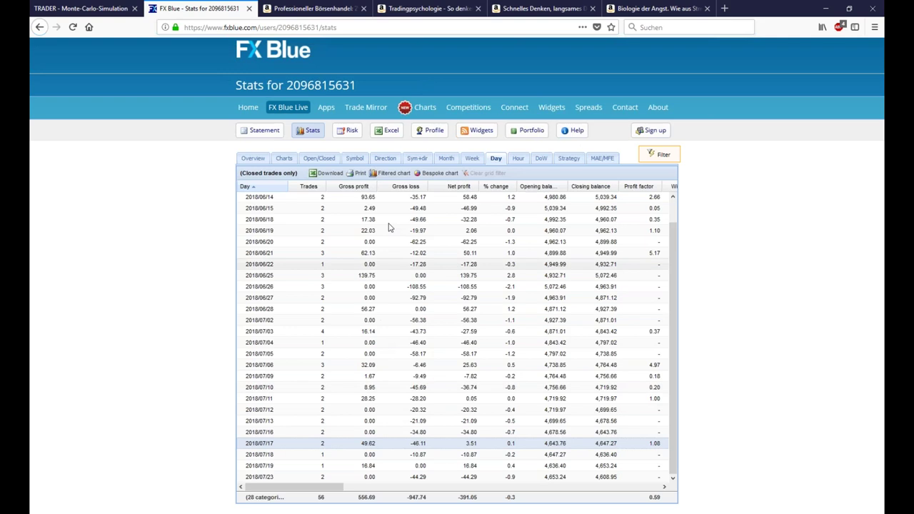
# Step: Review the account statistics by symbol, return to the daily statistics and bring the Strategie.txt note to the front
pyautogui.click(354, 159)
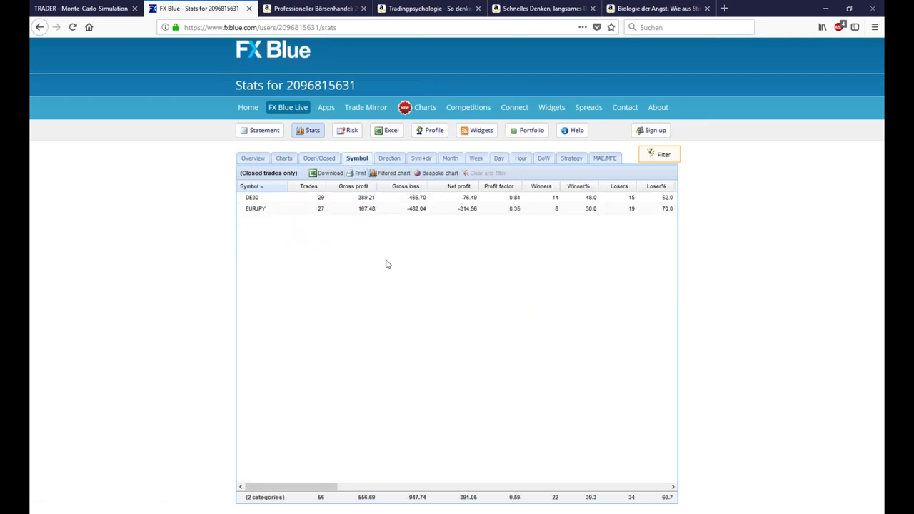
pyautogui.click(499, 164)
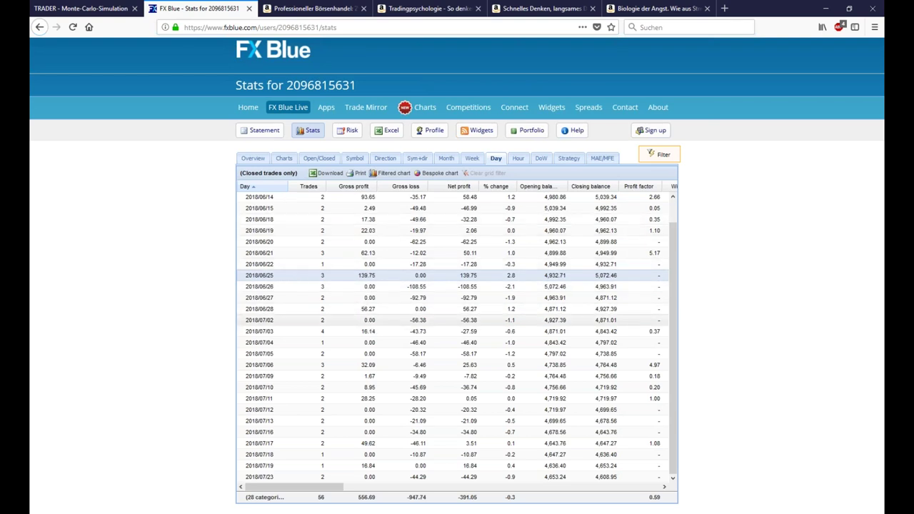
pyautogui.moveTo(329, 498)
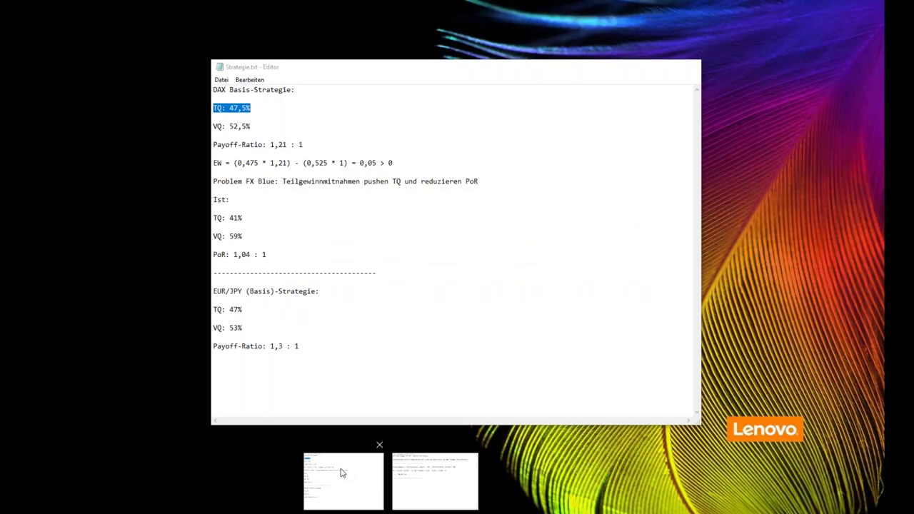
pyautogui.click(342, 473)
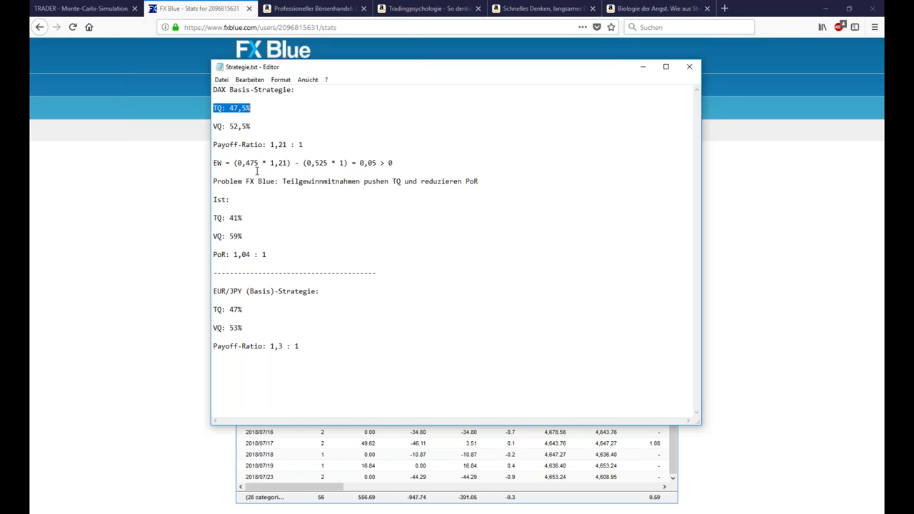
# Step: Switch to the Monte-Carlo-Simulation page and look over the simulator's introduction and input parameters
pyautogui.click(100, 5)
pyautogui.click(99, 5)
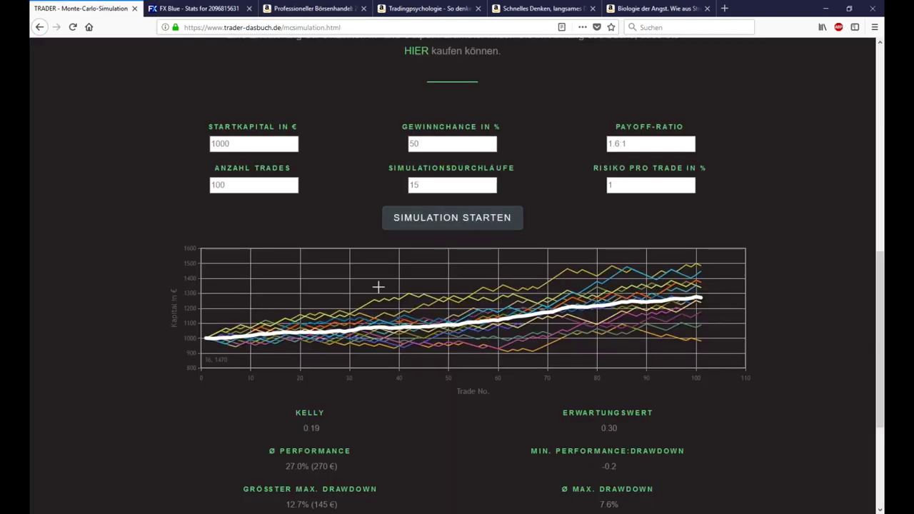
pyautogui.scroll(6, 372, 301)
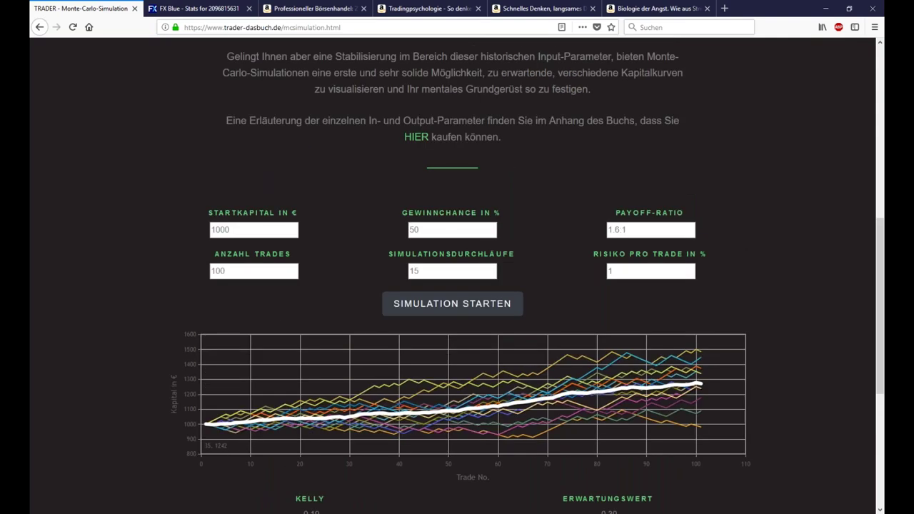
pyautogui.scroll(2, 411, 107)
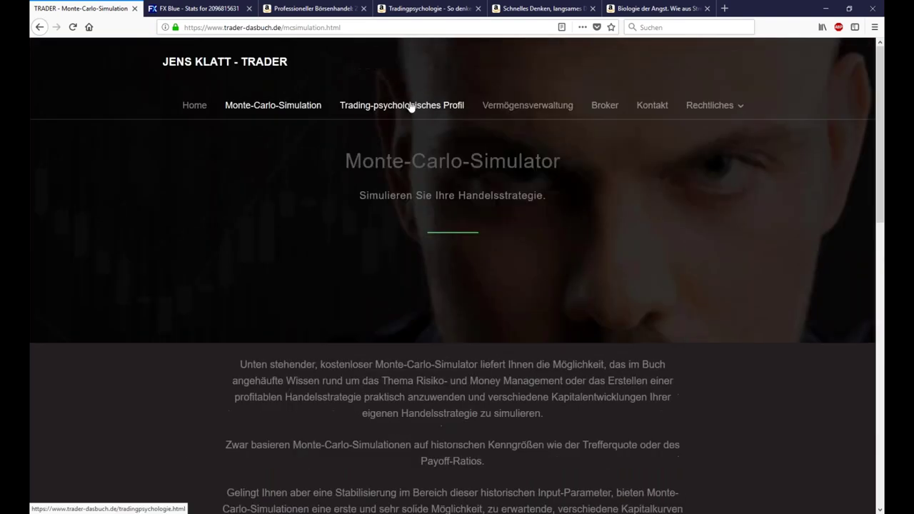
pyautogui.scroll(-5, 341, 219)
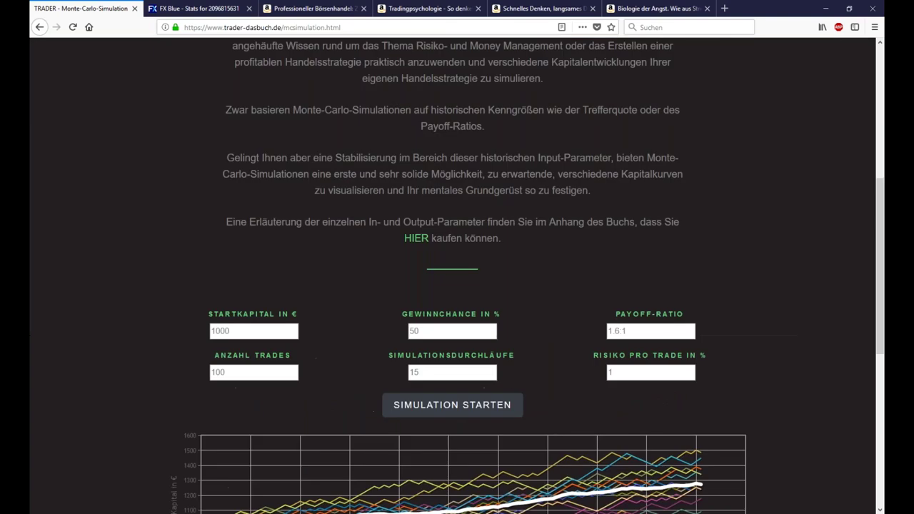
pyautogui.scroll(-2, 452, 300)
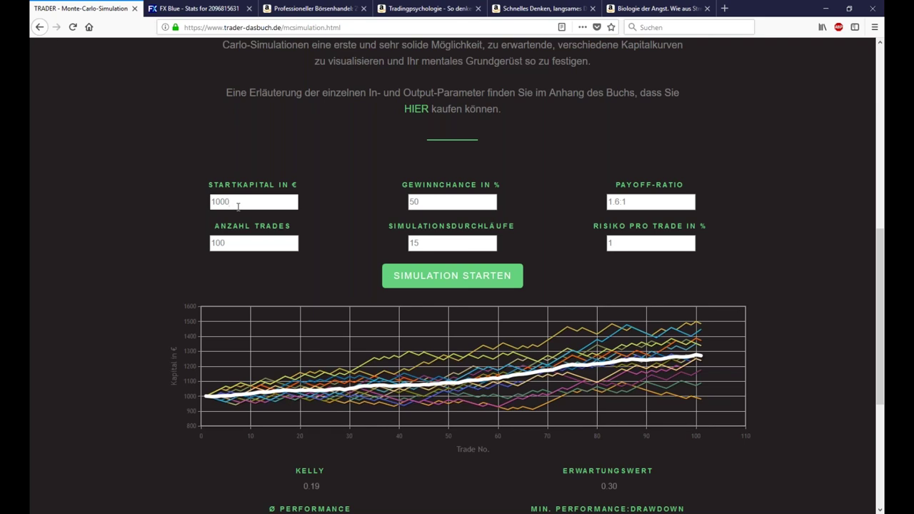
# Step: Set the simulator's Startkapital to 5000 € and the Anzahl Trades to 500
pyautogui.press('BackSpace')
pyautogui.press('BackSpace')
pyautogui.press('BackSpace')
pyautogui.press('BackSpace')
pyautogui.write('5000')
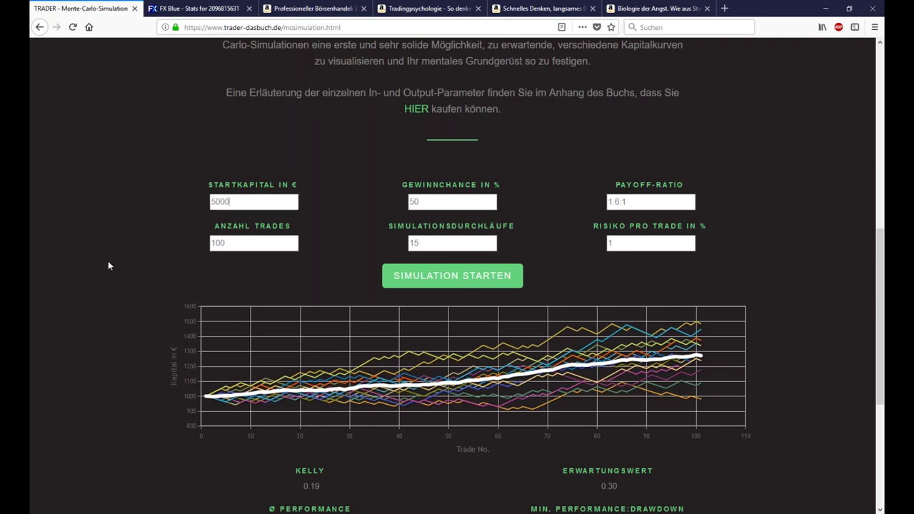
pyautogui.click(218, 243)
pyautogui.press('BackSpace')
pyautogui.write('5')
# Step: Set the Gewinnchance to 47,5 % and check the Startkapital and Simulationsdurchläufe entries
pyautogui.click(422, 202)
pyautogui.press('BackSpace')
pyautogui.press('BackSpace')
pyautogui.write('47,5')
pyautogui.doubleClick(420, 243)
pyautogui.click(244, 201)
pyautogui.moveTo(437, 202); pyautogui.dragTo(411, 203)
pyautogui.moveTo(428, 244); pyautogui.dragTo(383, 269)
# Step: Set the Payoff-Ratio to 1,21:1
pyautogui.click(619, 205)
pyautogui.write('021')
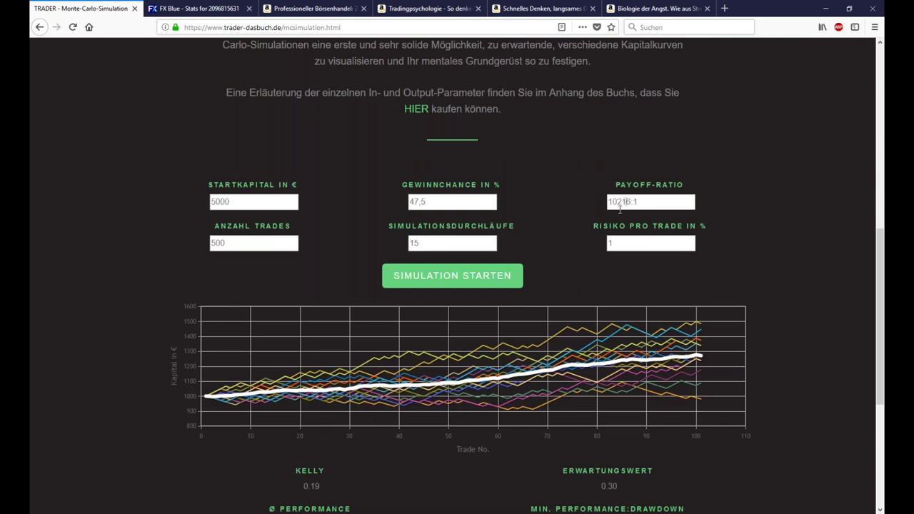
pyautogui.press('BackSpace')
pyautogui.press('BackSpace')
pyautogui.press('BackSpace')
pyautogui.write(',')
pyautogui.press('Delete')
pyautogui.write('21')
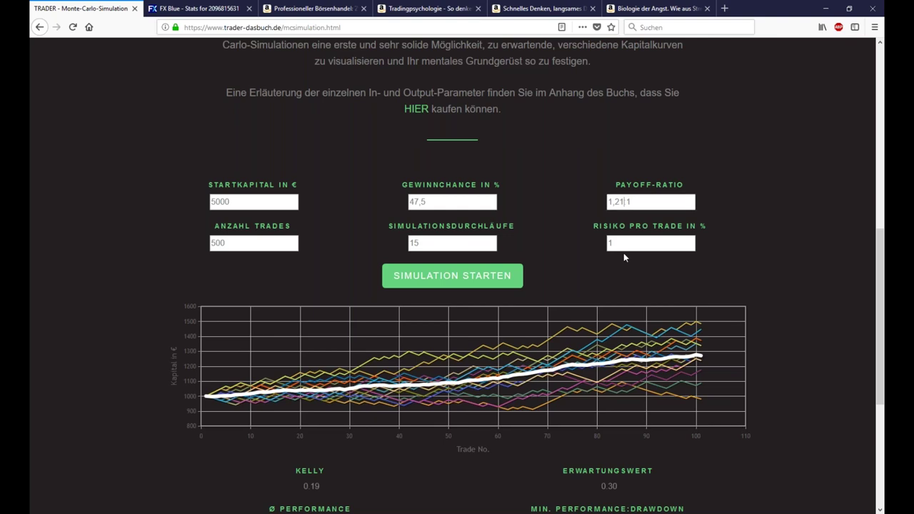
# Step: Set the Risiko pro Trade to 0,8 % and run the simulation
pyautogui.click(628, 240)
pyautogui.press('BackSpace')
pyautogui.write('0,8')
pyautogui.click(475, 277)
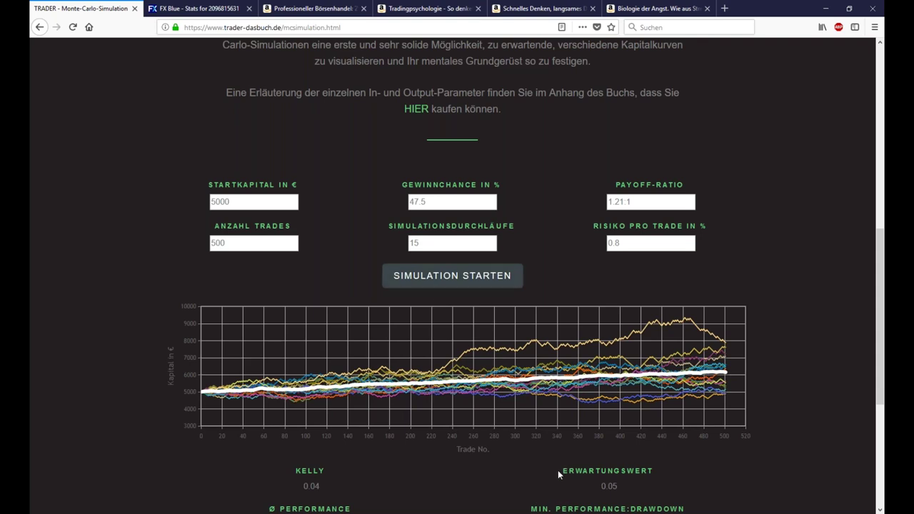
# Step: Examine the simulated capital curves and highlight the Erwartungswert and the Grösster Max. Drawdown in the results
pyautogui.moveTo(558, 470); pyautogui.dragTo(628, 492)
pyautogui.click(642, 477)
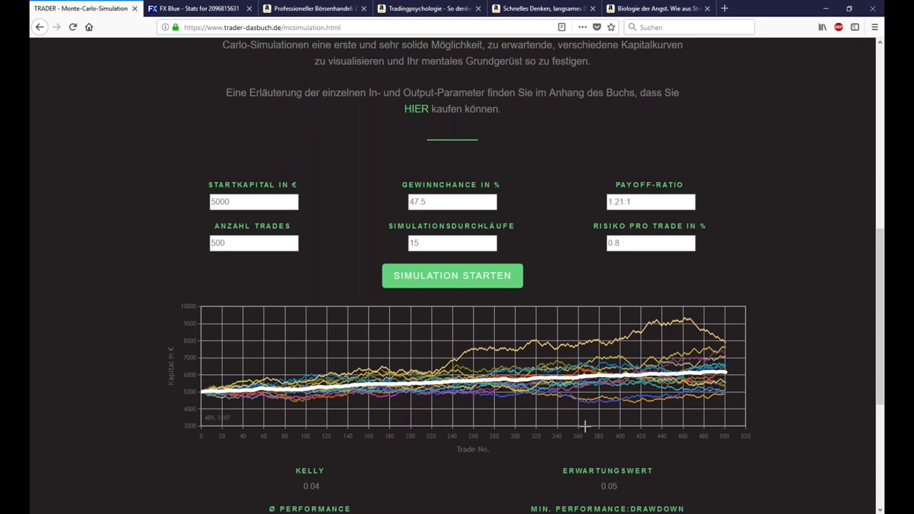
pyautogui.scroll(-1, 693, 284)
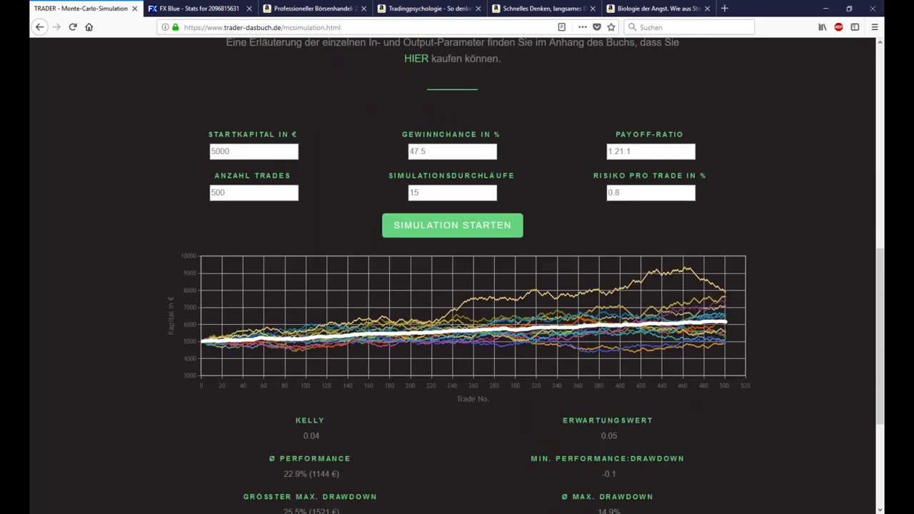
pyautogui.scroll(-1, 691, 259)
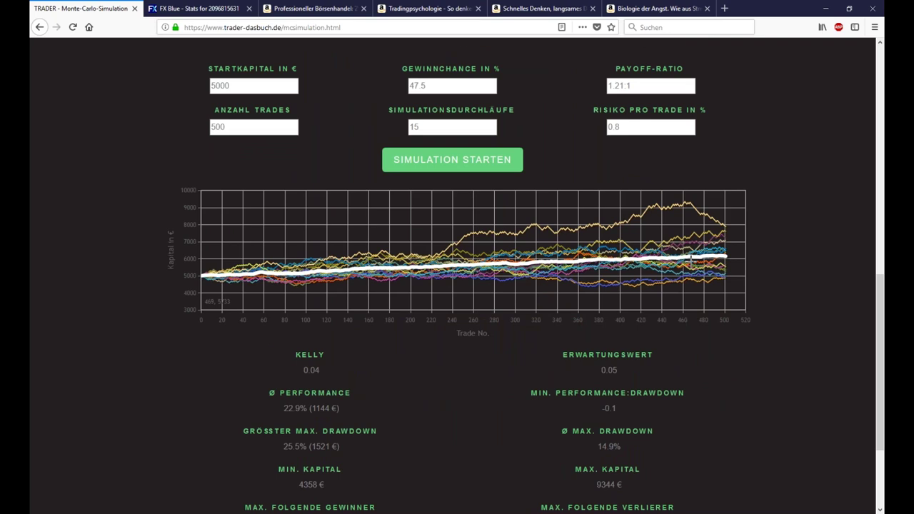
pyautogui.scroll(-1, 693, 258)
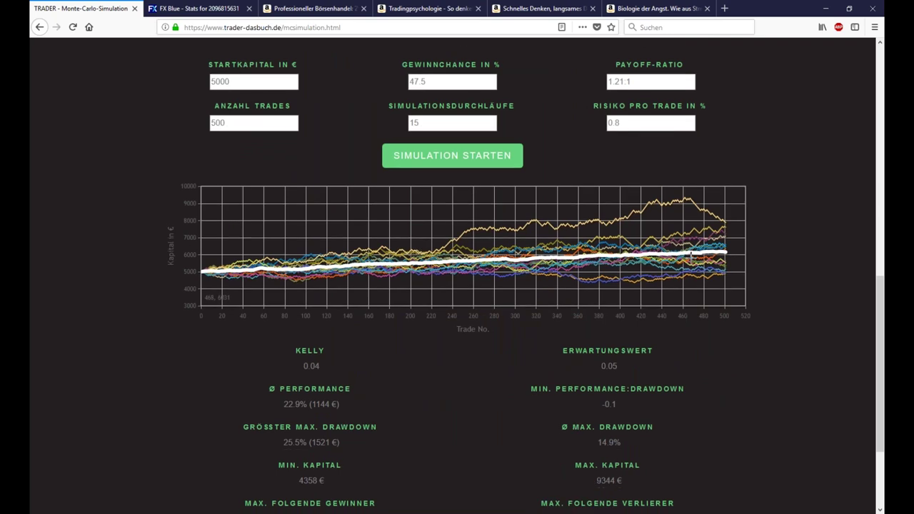
pyautogui.scroll(-1, 691, 257)
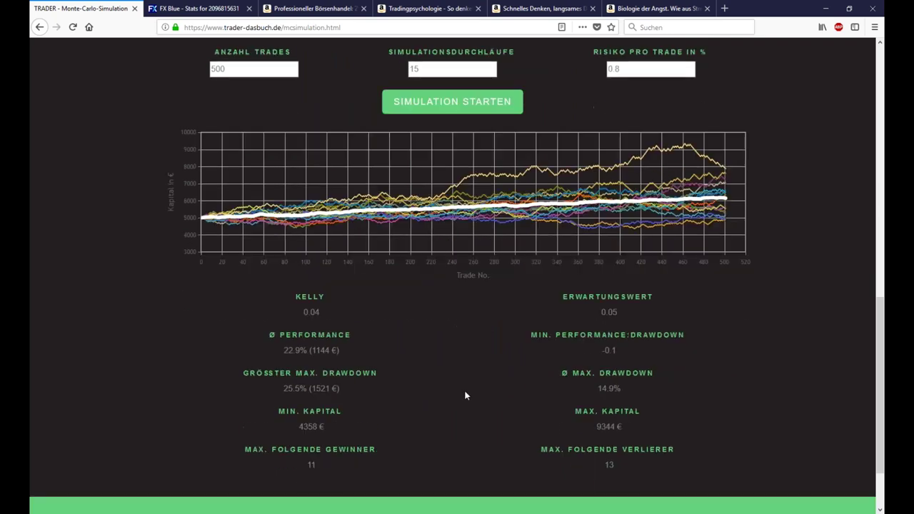
pyautogui.moveTo(243, 375); pyautogui.dragTo(344, 392)
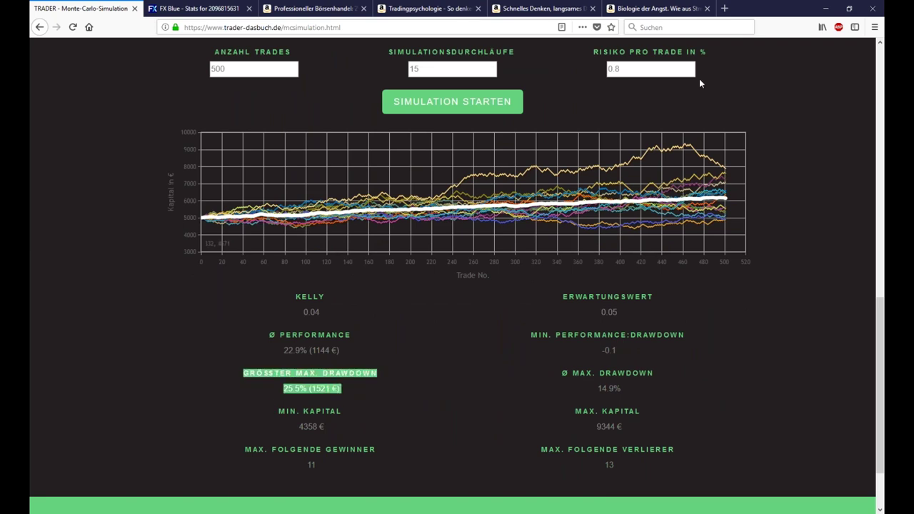
pyautogui.click(332, 400)
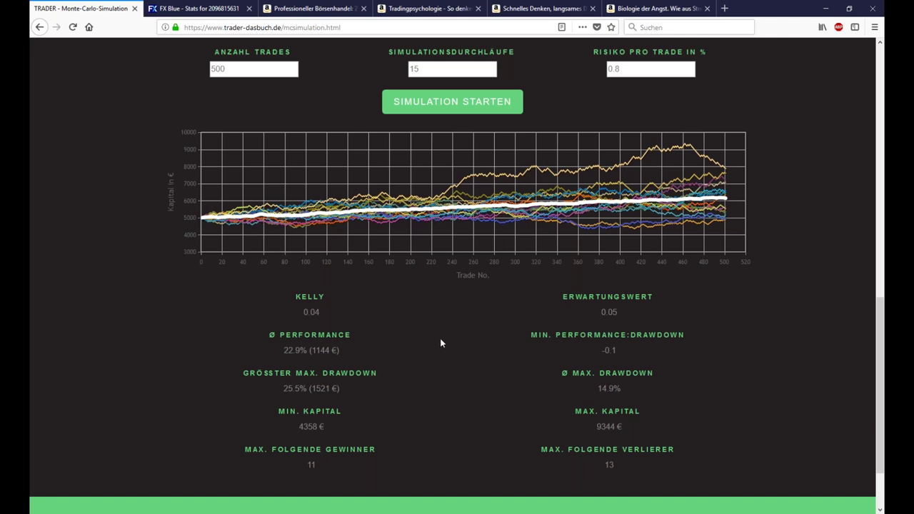
# Step: Highlight the Max. Kapital and the Ø Performance values in the simulation results
pyautogui.scroll(1, 441, 343)
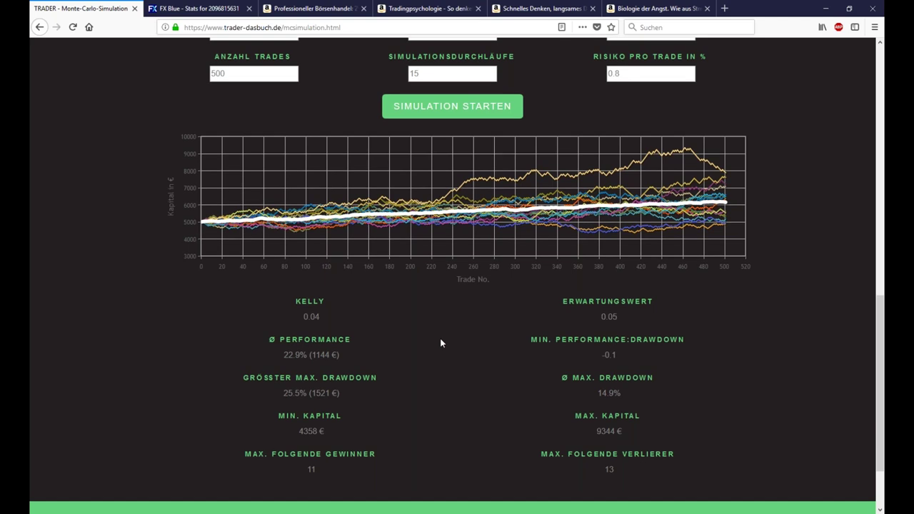
pyautogui.scroll(1, 440, 344)
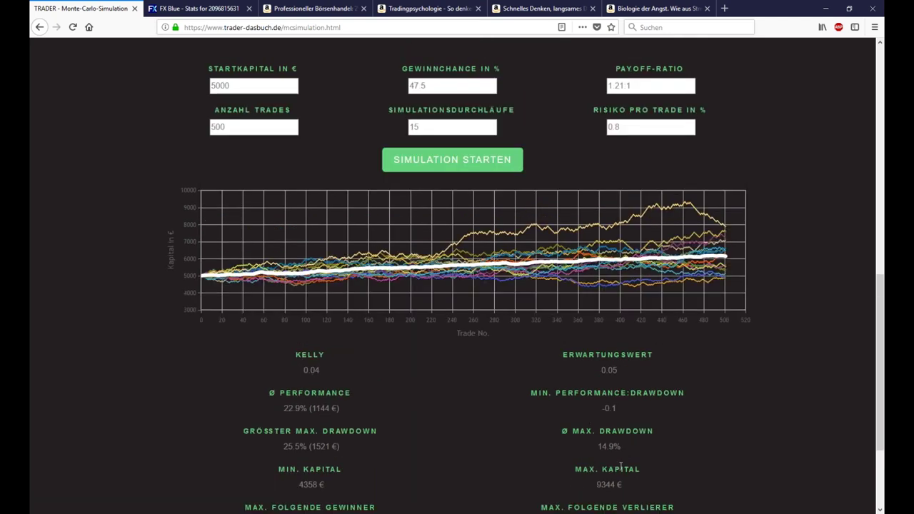
pyautogui.moveTo(575, 468); pyautogui.dragTo(642, 481)
pyautogui.click(642, 483)
pyautogui.scroll(-1, 784, 242)
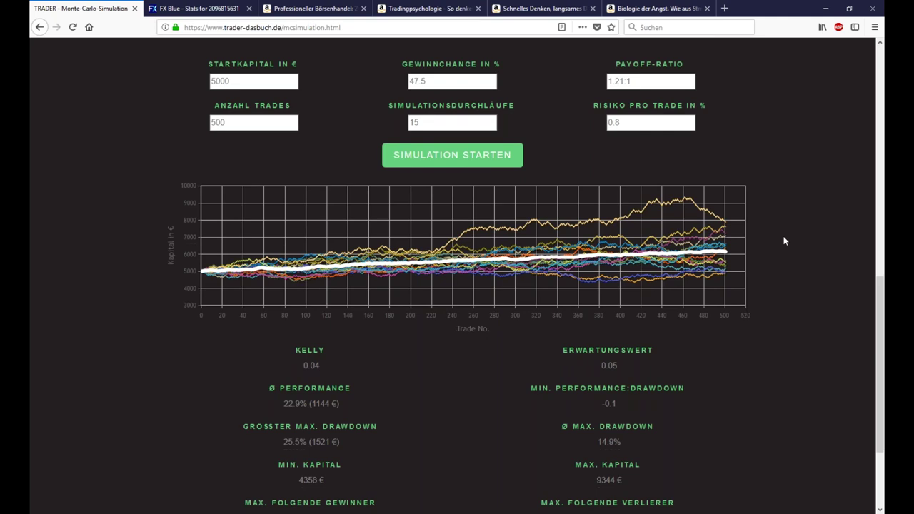
pyautogui.scroll(-1, 282, 356)
pyautogui.moveTo(284, 351); pyautogui.dragTo(318, 351)
pyautogui.click(357, 350)
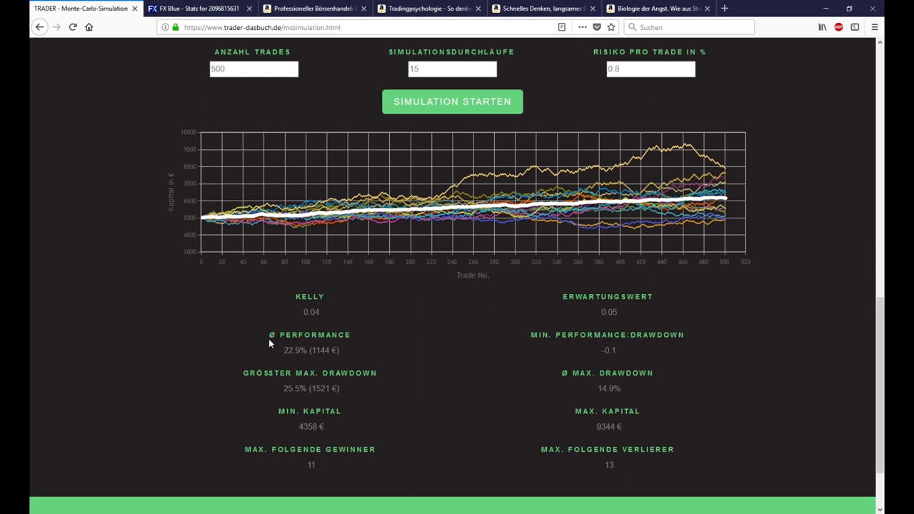
pyautogui.moveTo(283, 350); pyautogui.dragTo(314, 350)
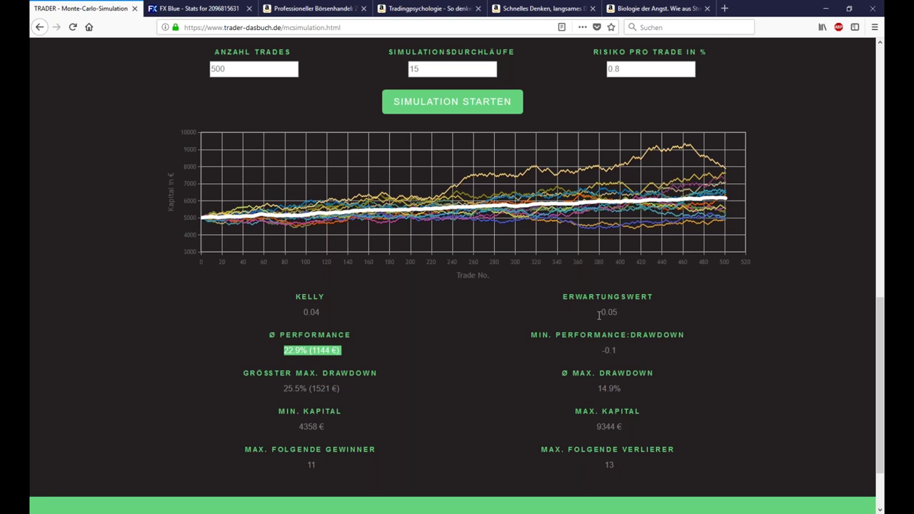
pyautogui.click(363, 353)
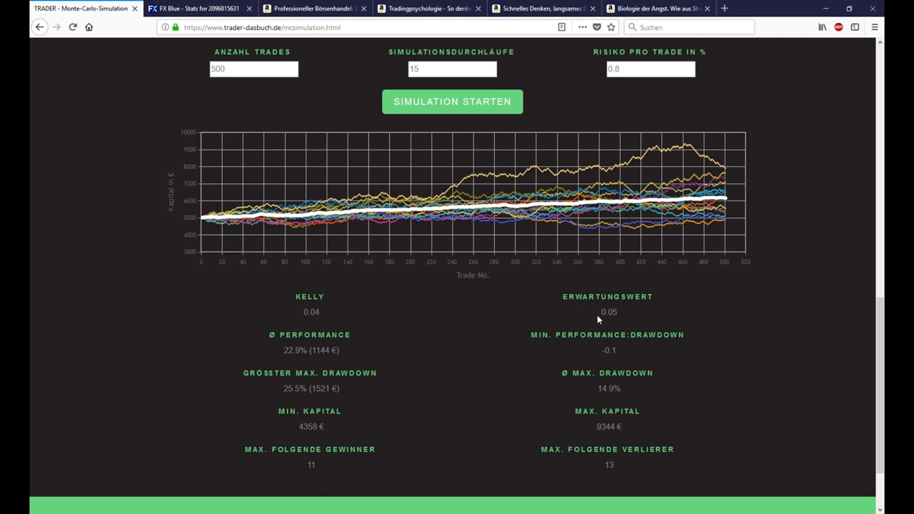
# Step: Compare the Risiko pro Trade with the Ø Performance and highlight the Max. Folgende Verlierer value
pyautogui.click(620, 68)
pyautogui.moveTo(620, 69); pyautogui.dragTo(605, 69)
pyautogui.click(339, 354)
pyautogui.moveTo(280, 348); pyautogui.dragTo(341, 357)
pyautogui.click(337, 360)
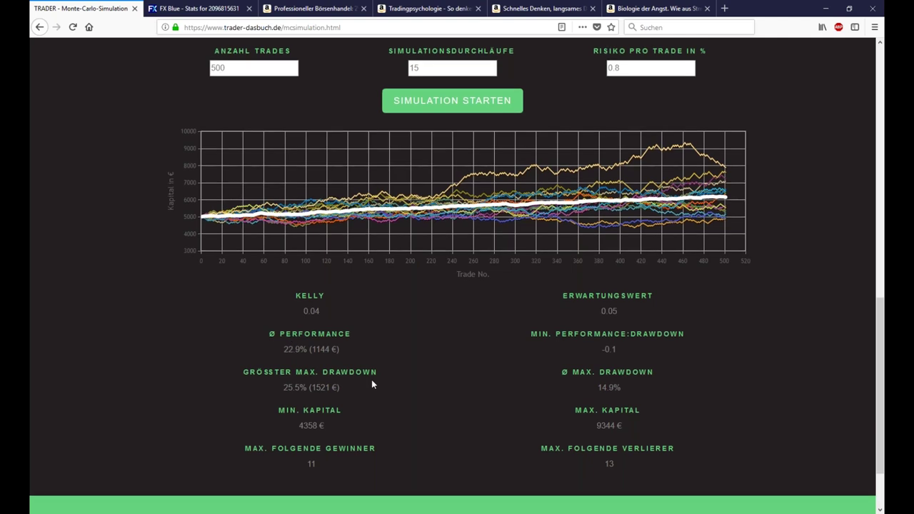
pyautogui.scroll(-2, 307, 409)
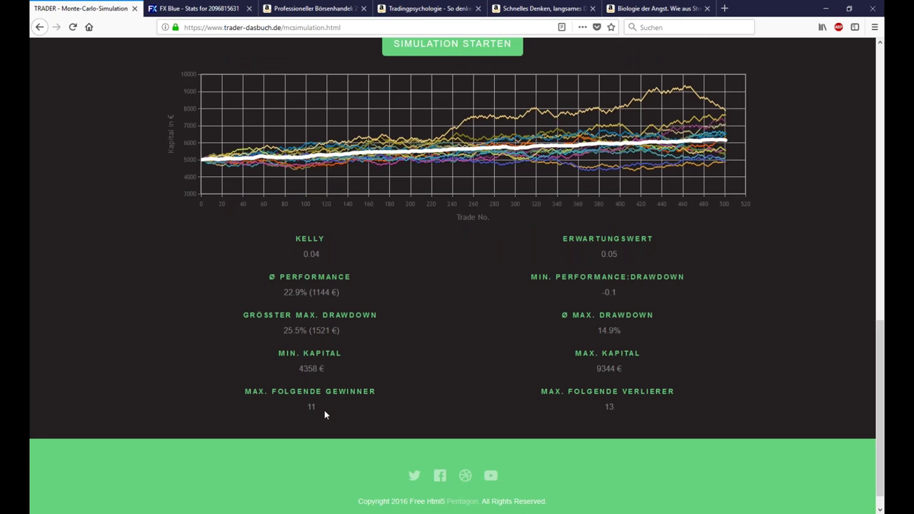
pyautogui.moveTo(602, 405); pyautogui.dragTo(621, 407)
pyautogui.click(695, 406)
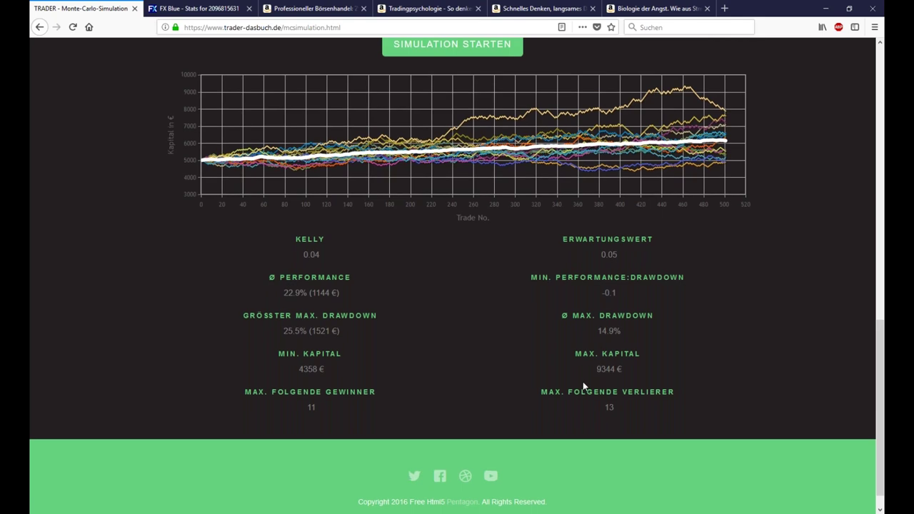
# Step: Rerun the simulation with the same parameters and highlight the new Grösster Max. Drawdown value
pyautogui.scroll(1, 583, 382)
pyautogui.press('Return')
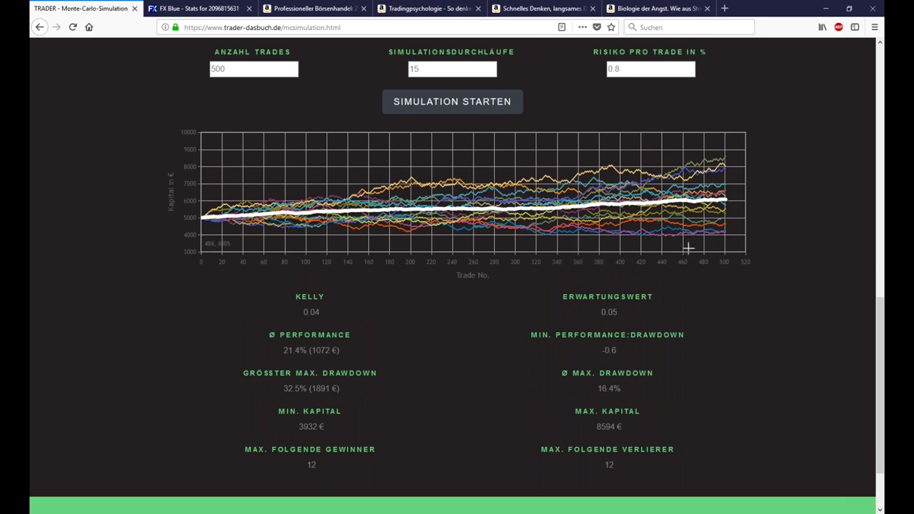
pyautogui.moveTo(282, 389); pyautogui.dragTo(345, 389)
pyautogui.click(437, 306)
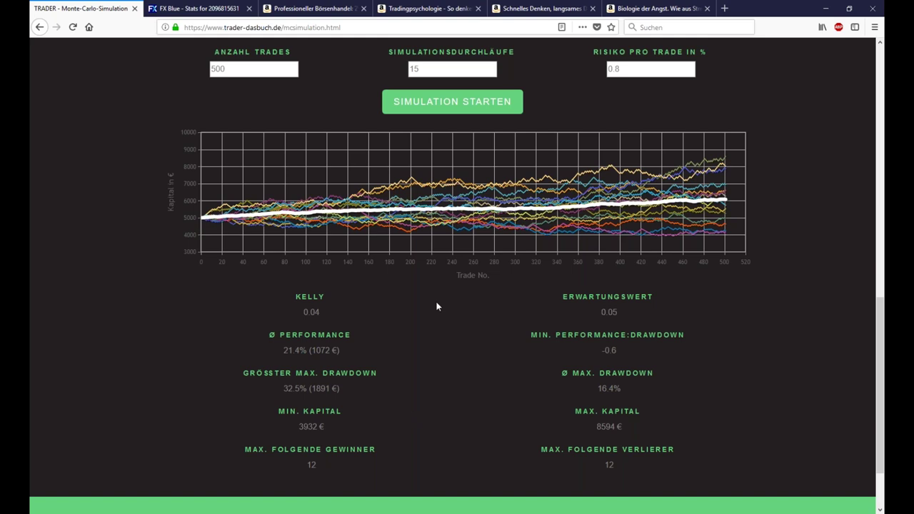
# Step: Run the unchanged simulation once more and review its capital curves alongside the input parameters
pyautogui.click(462, 107)
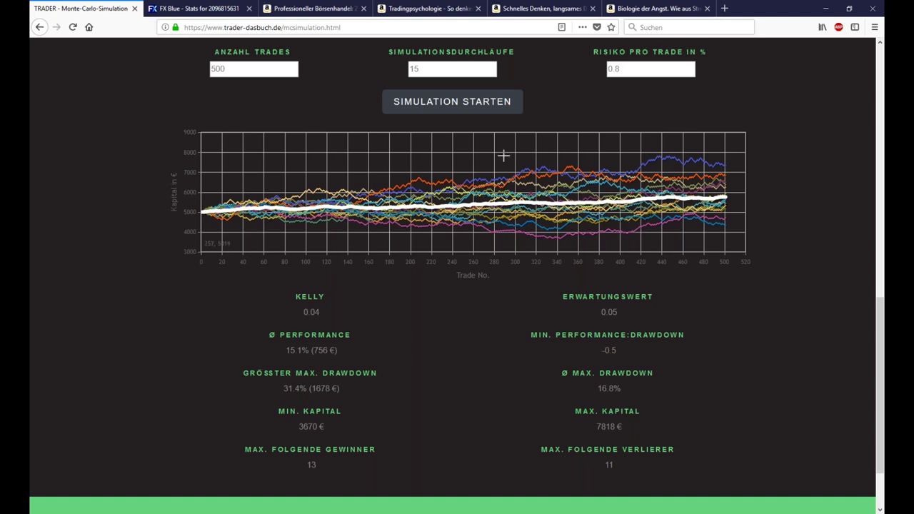
pyautogui.click(630, 71)
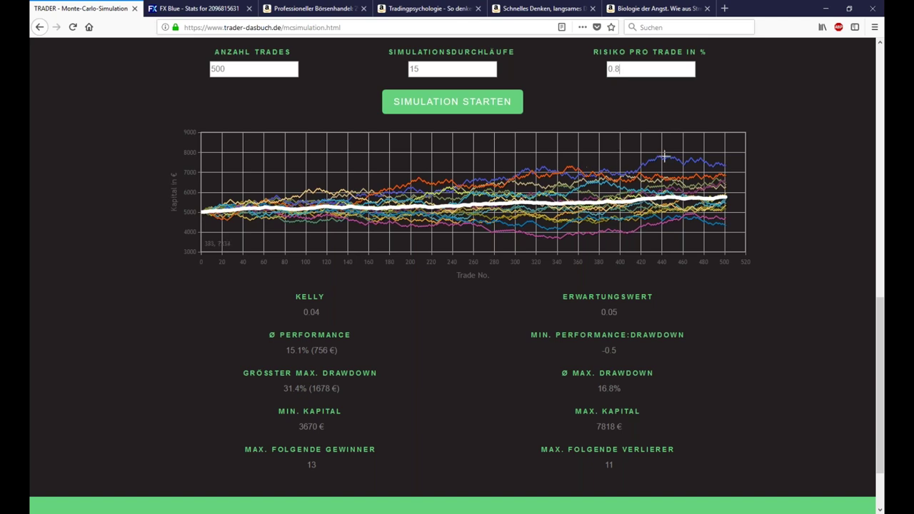
pyautogui.scroll(1, 775, 147)
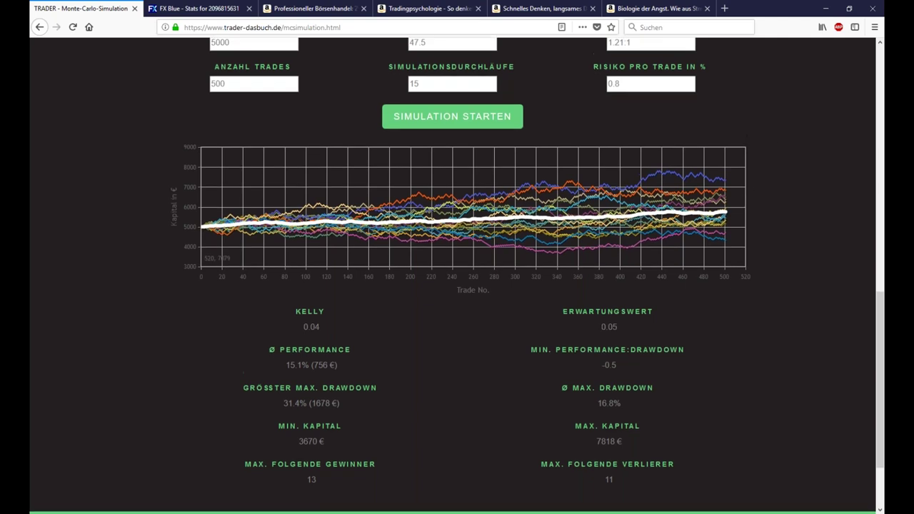
pyautogui.scroll(3, 571, 223)
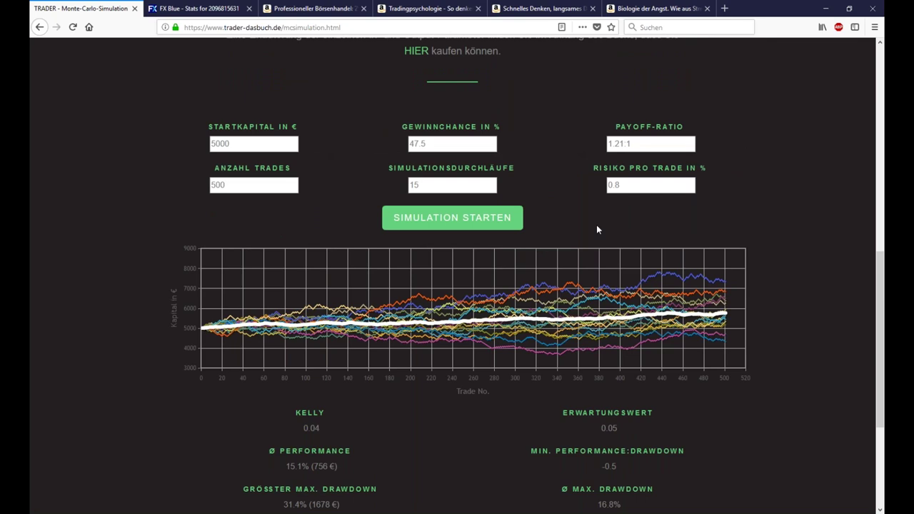
# Step: Highlight the Erwartungswert in the simulation results, and switch to MetaTrader to review the 18 July opening range on the DE30 M5 chart
pyautogui.moveTo(597, 429); pyautogui.dragTo(629, 426)
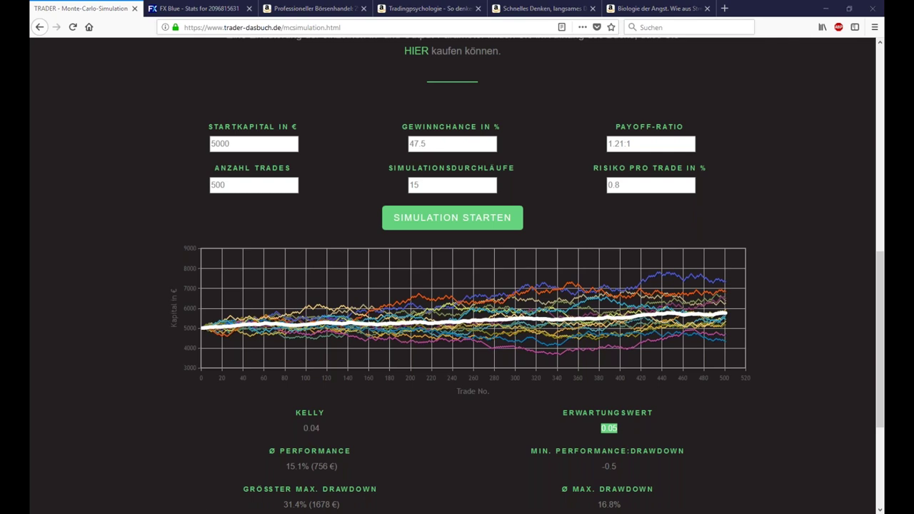
pyautogui.hotkey('alt', 'Tab')
pyautogui.scroll(-5, 676, 204)
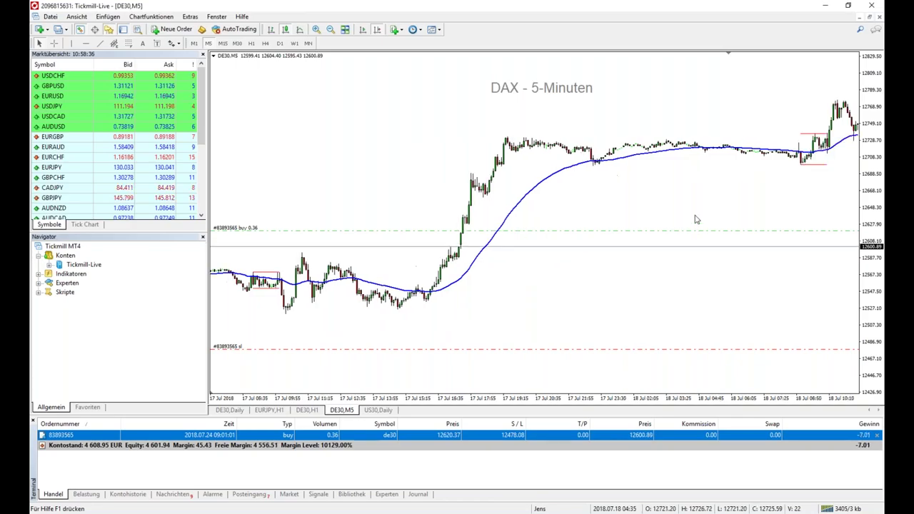
pyautogui.scroll(-2, 699, 210)
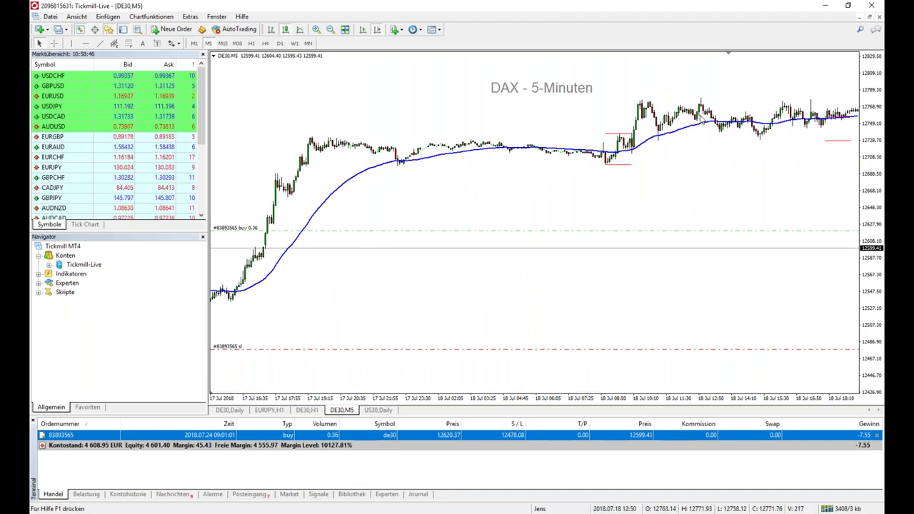
pyautogui.scroll(-2, 703, 120)
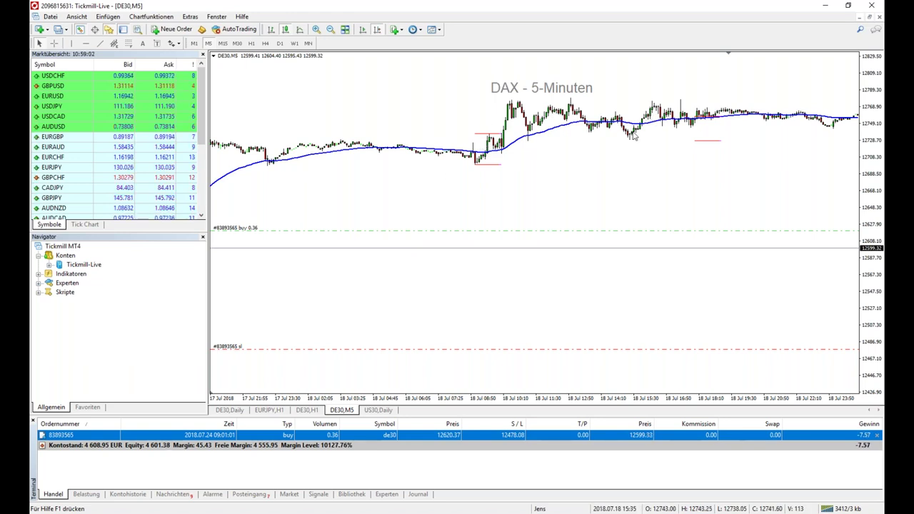
pyautogui.moveTo(633, 138)
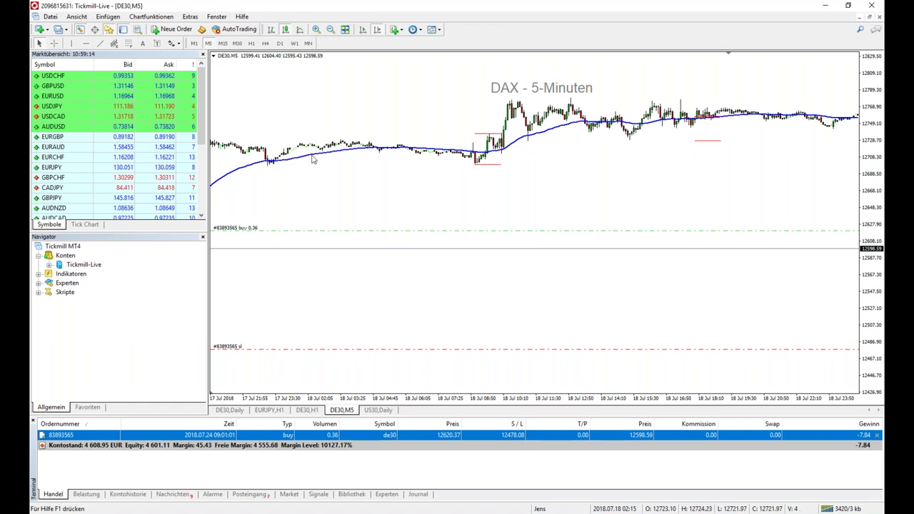
# Step: Examine the marked opening ranges and following price moves for 19 and 20 July on the DE30 M5 chart
pyautogui.scroll(-10, 619, 179)
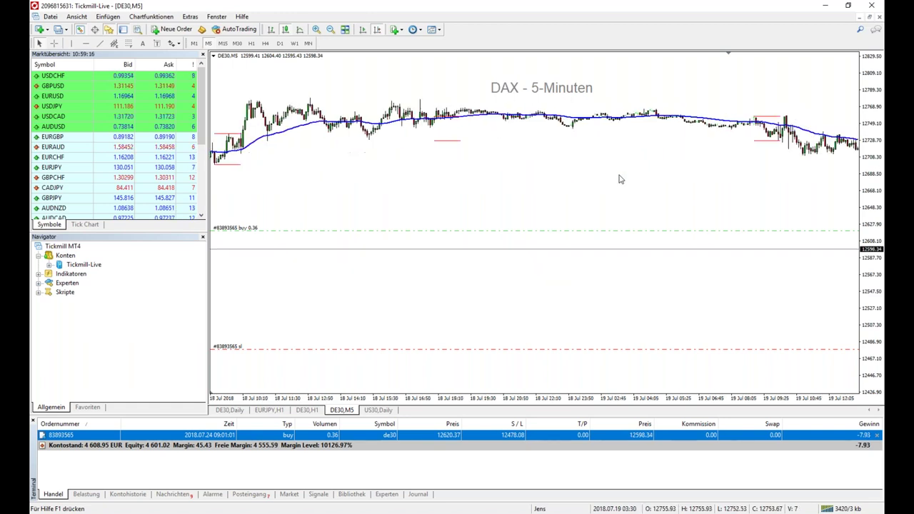
pyautogui.scroll(-6, 618, 180)
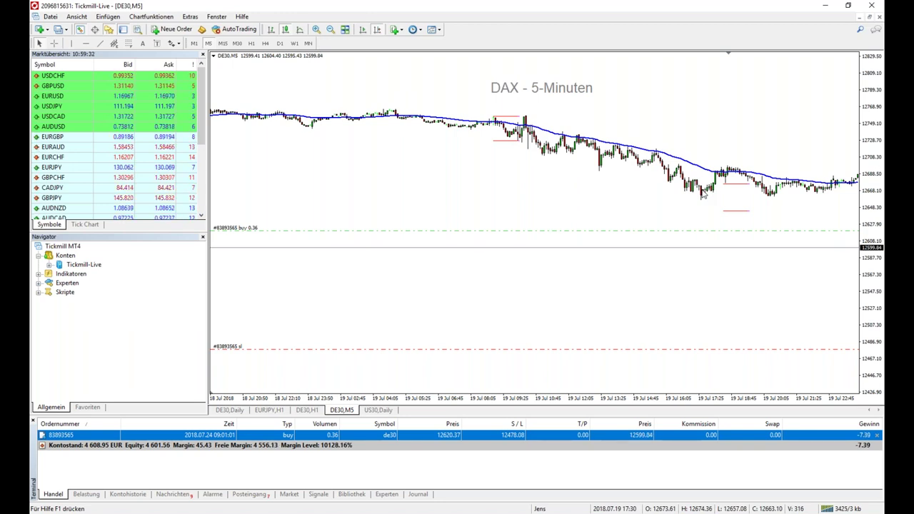
pyautogui.moveTo(703, 194); pyautogui.dragTo(638, 208)
pyautogui.scroll(-4, 634, 207)
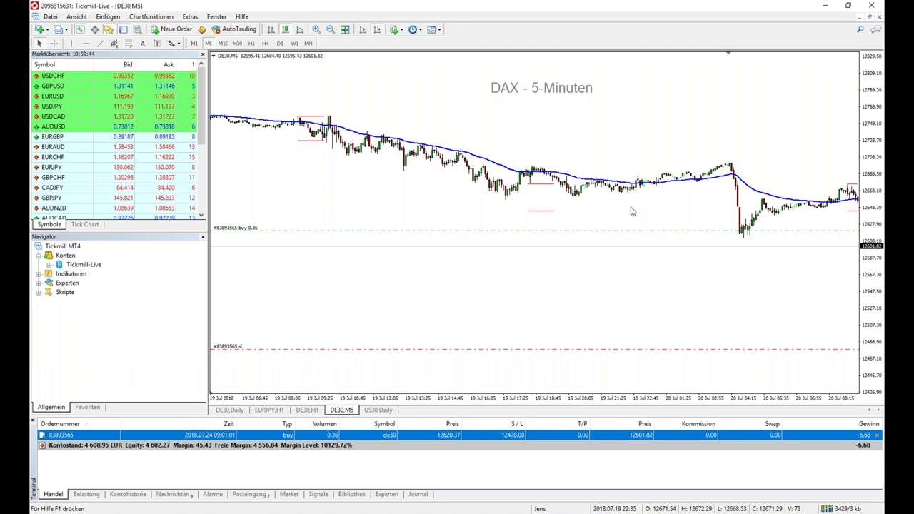
pyautogui.scroll(-6, 631, 211)
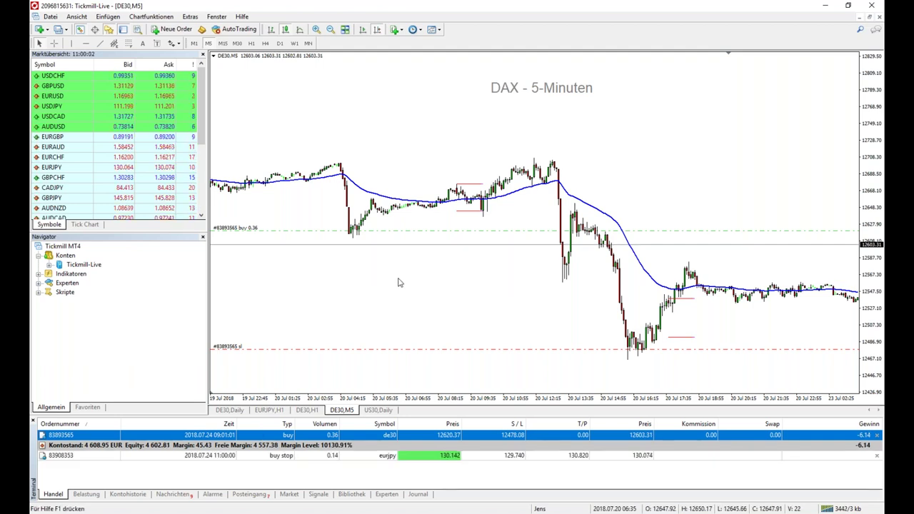
# Step: Advance the DE30 M5 chart to the latest 24 July candles and stretch its price scale
pyautogui.scroll(-3, 400, 283)
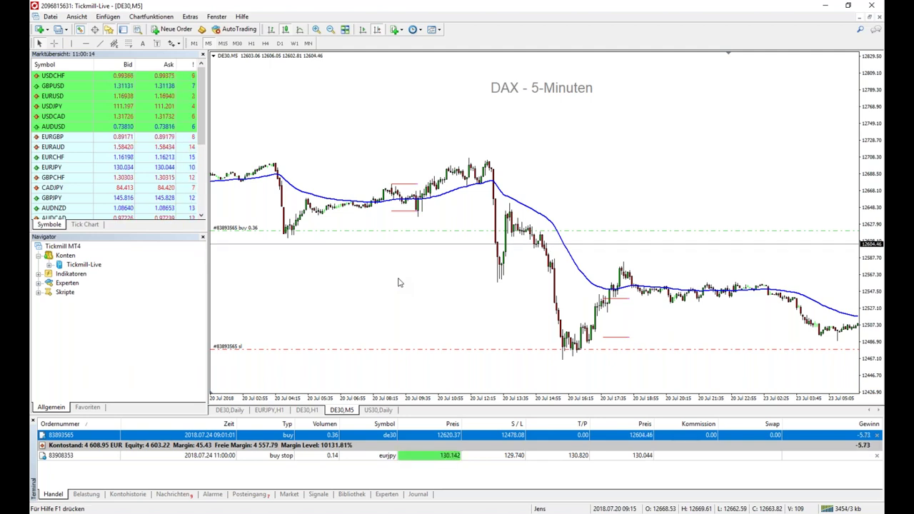
pyautogui.scroll(-3, 399, 283)
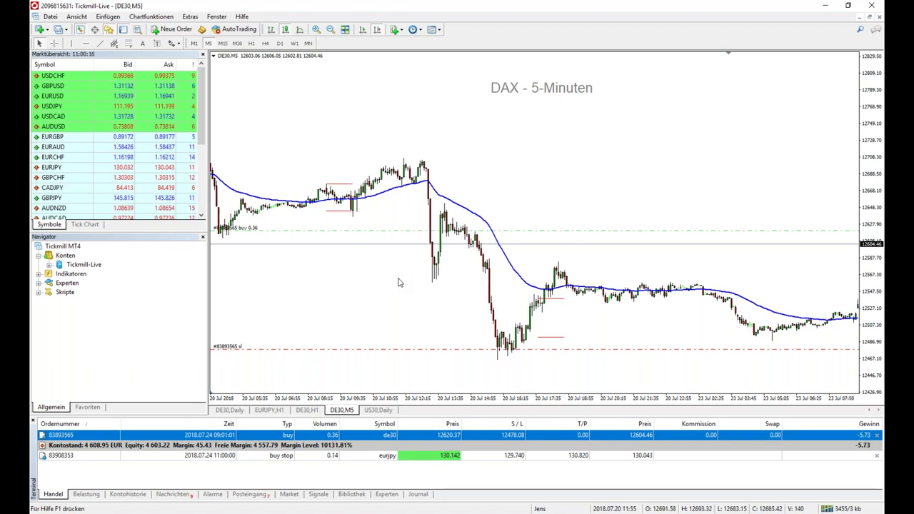
pyautogui.scroll(-10, 399, 283)
pyautogui.scroll(-10, 399, 283)
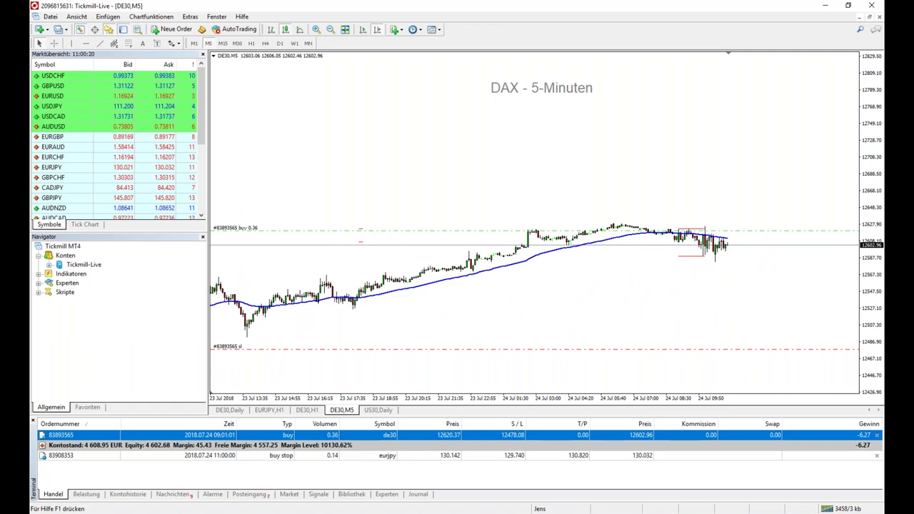
pyautogui.moveTo(867, 223); pyautogui.dragTo(867, 175)
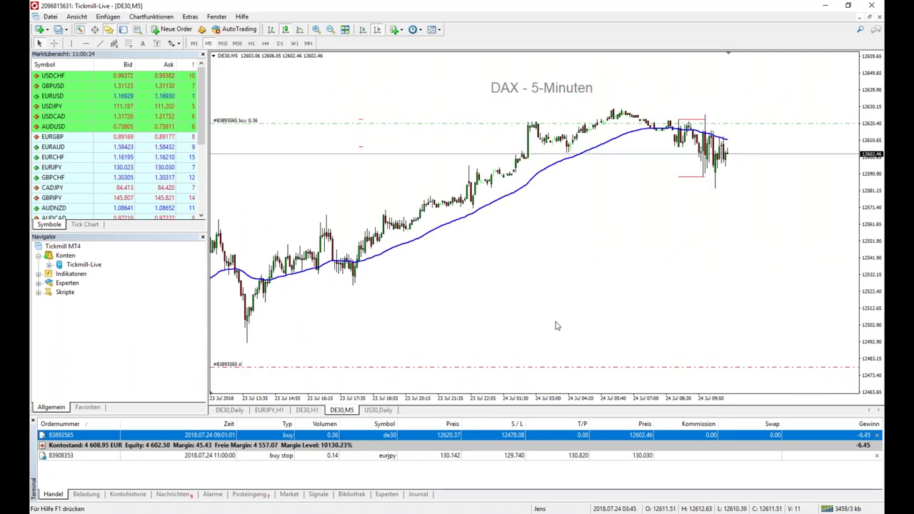
# Step: Check the pending EURJPY buy stop order and inspect its entry, stop and target levels on the EURJPY H1 chart
pyautogui.click(312, 459)
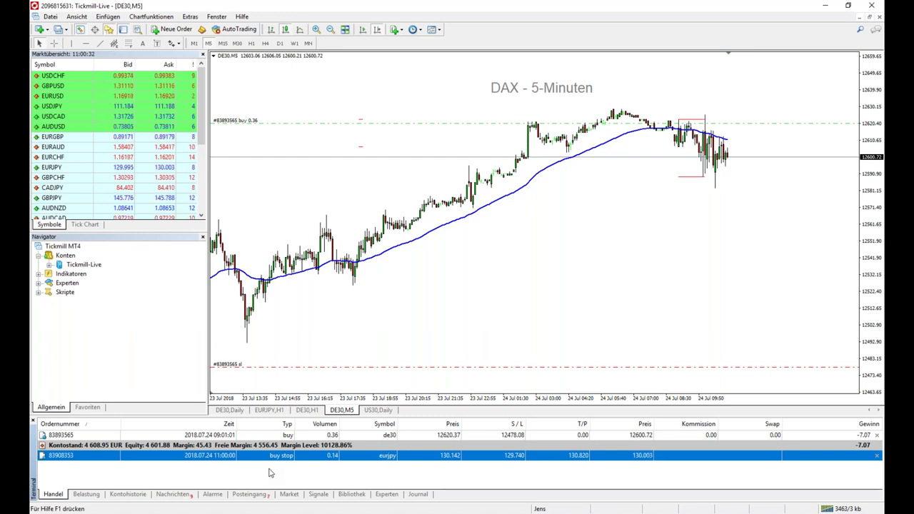
pyautogui.click(321, 471)
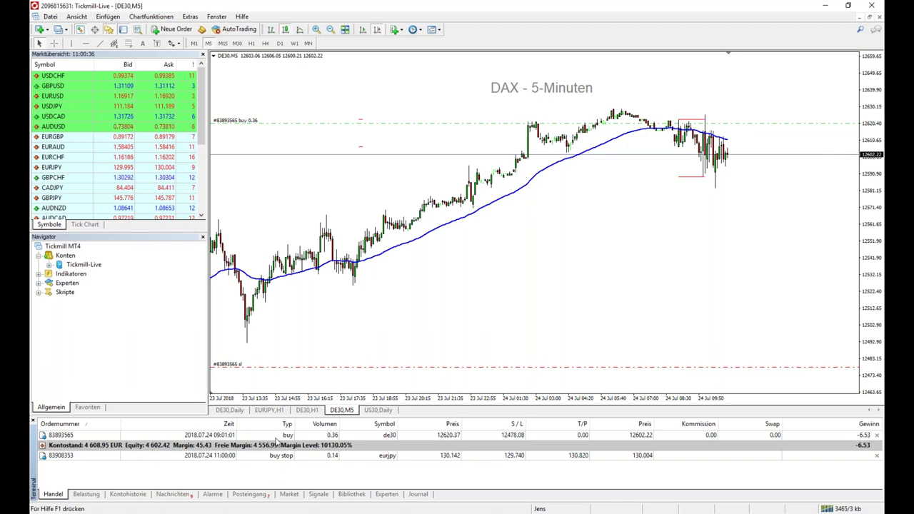
pyautogui.click(270, 410)
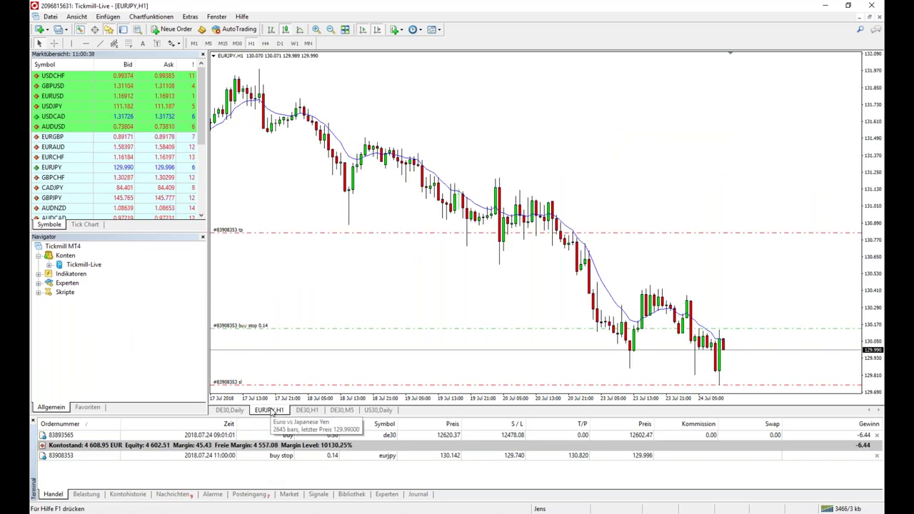
pyautogui.moveTo(876, 174); pyautogui.dragTo(878, 186)
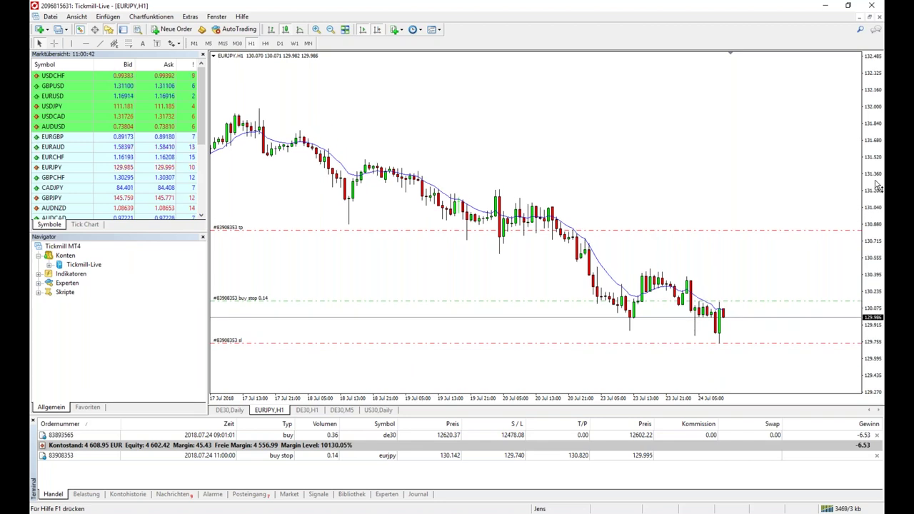
pyautogui.middleClick(768, 293)
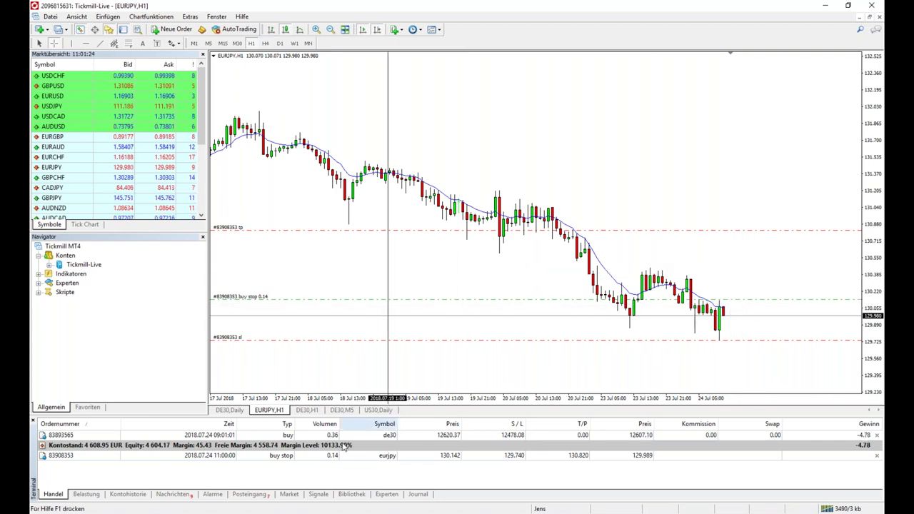
# Step: Return to the DE30 M5 chart, and review the unsaved Erwartungswert notes and the PowerPoint slide "Die Strategie grafisch"
pyautogui.click(342, 411)
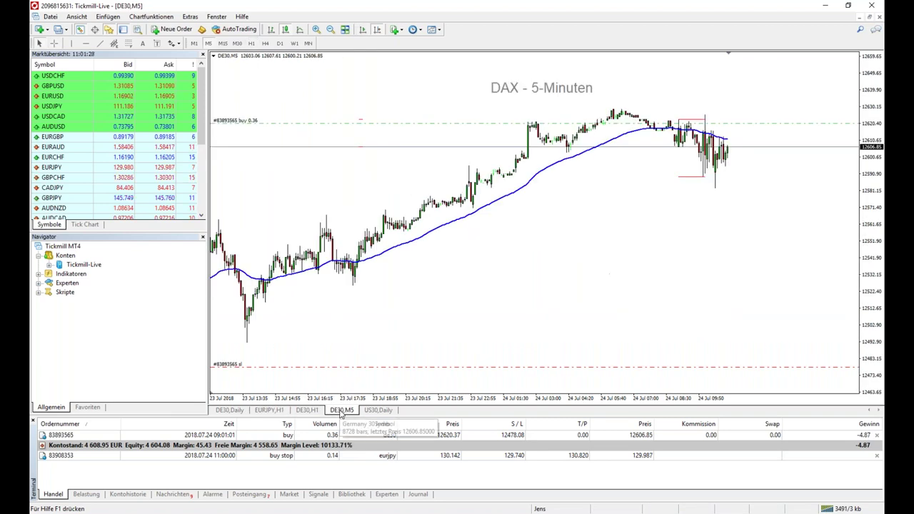
pyautogui.click(391, 513)
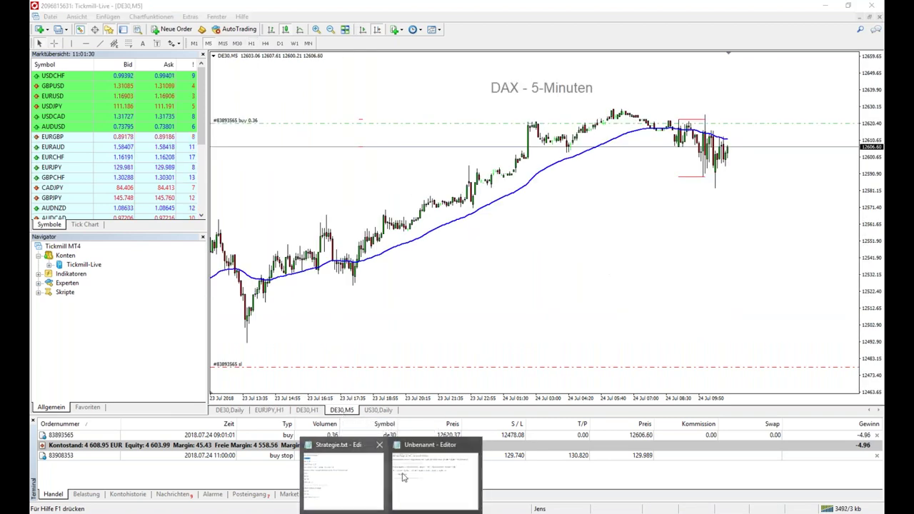
pyautogui.click(425, 474)
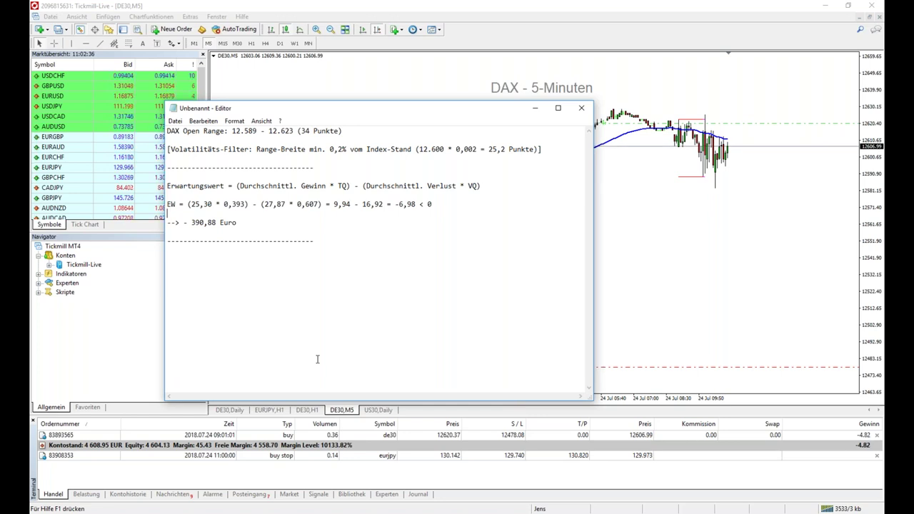
pyautogui.click(366, 513)
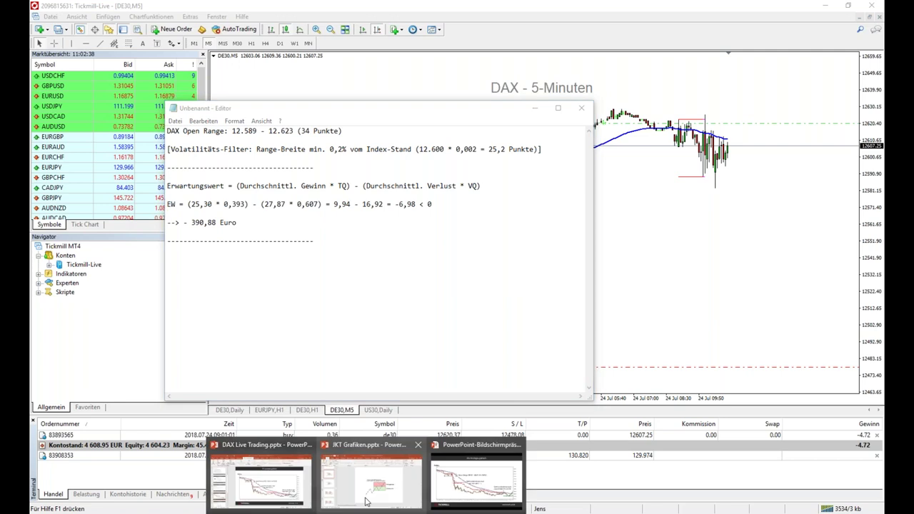
pyautogui.click(490, 500)
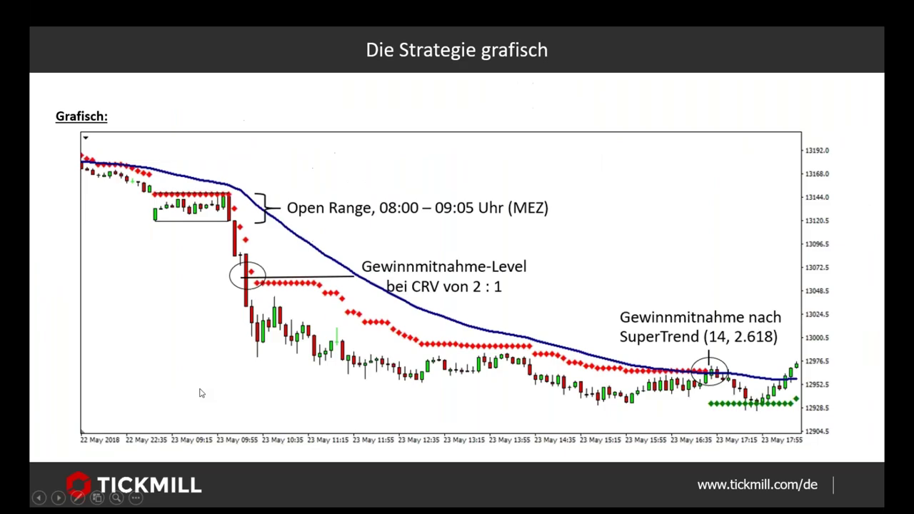
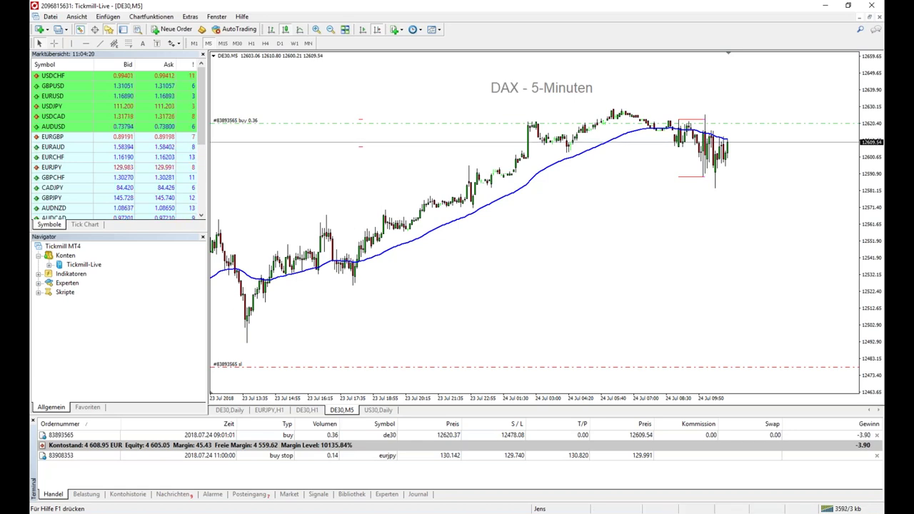
# Step: Switch to the browser, highlight the title "Schnelles Denken, langsames Denken" on its Amazon page and select the page address
pyautogui.moveTo(190, 513)
pyautogui.click(154, 466)
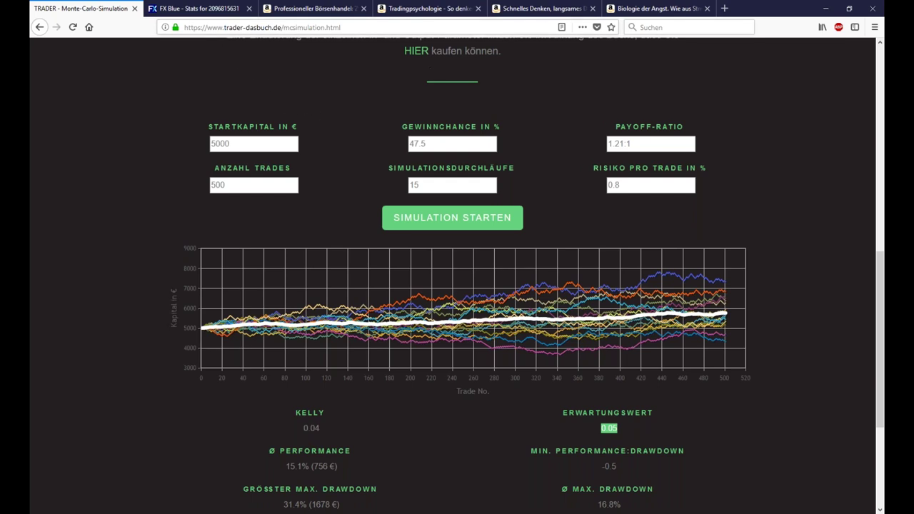
pyautogui.click(541, 8)
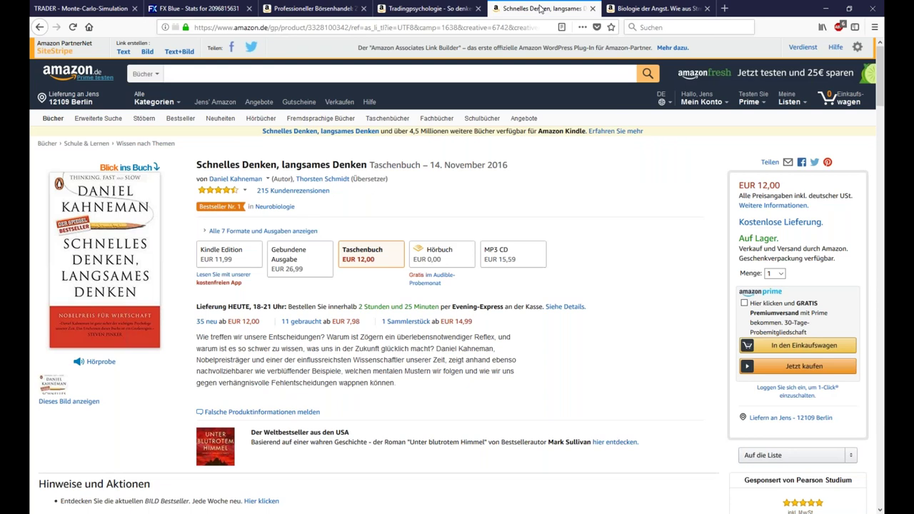
pyautogui.moveTo(198, 164); pyautogui.dragTo(367, 164)
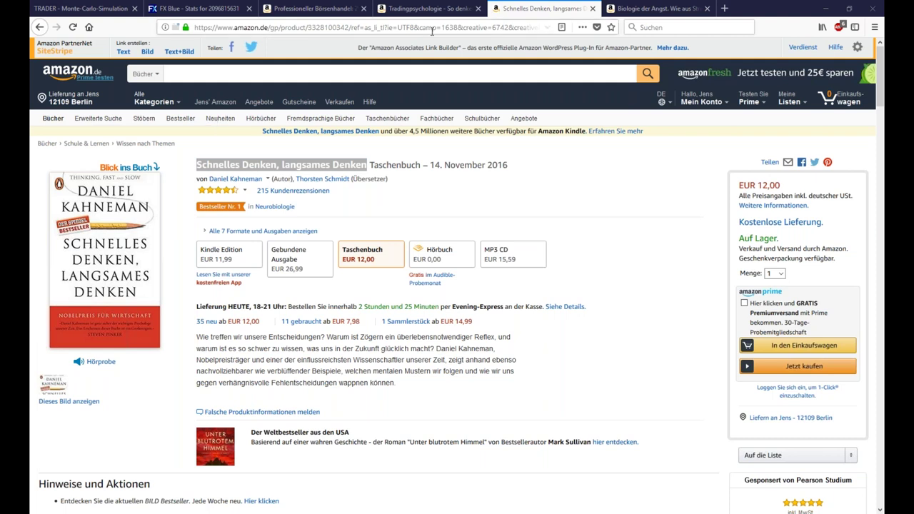
pyautogui.click(358, 27)
pyautogui.click(357, 28)
# Step: Highlight "Tradingpsychologie - So denken und handeln die Profis" on its Amazon page and select the page address
pyautogui.click(422, 8)
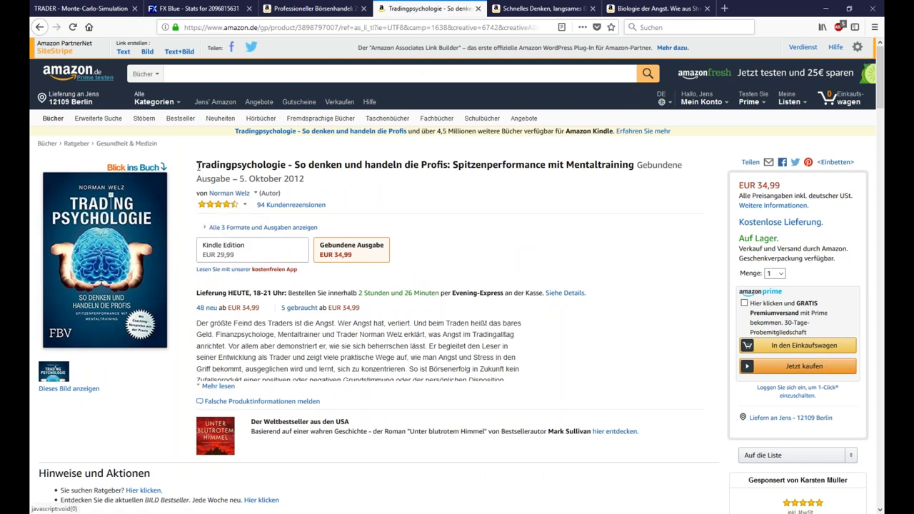
pyautogui.moveTo(198, 165); pyautogui.dragTo(450, 165)
pyautogui.hotkey('alt', 'Tab')
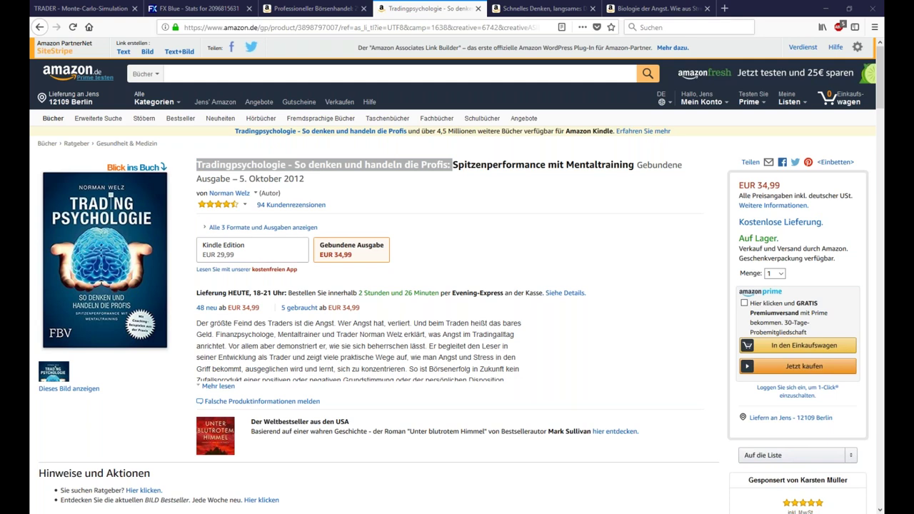
pyautogui.hotkey('alt', 'Tab')
pyautogui.hotkey('ctrl', 'l')
pyautogui.hotkey('alt', 'Tab')
# Step: Highlight "Biologie der Angst. Wie aus Streß Gefühle werden" on its Amazon page and select the page address
pyautogui.click(620, 7)
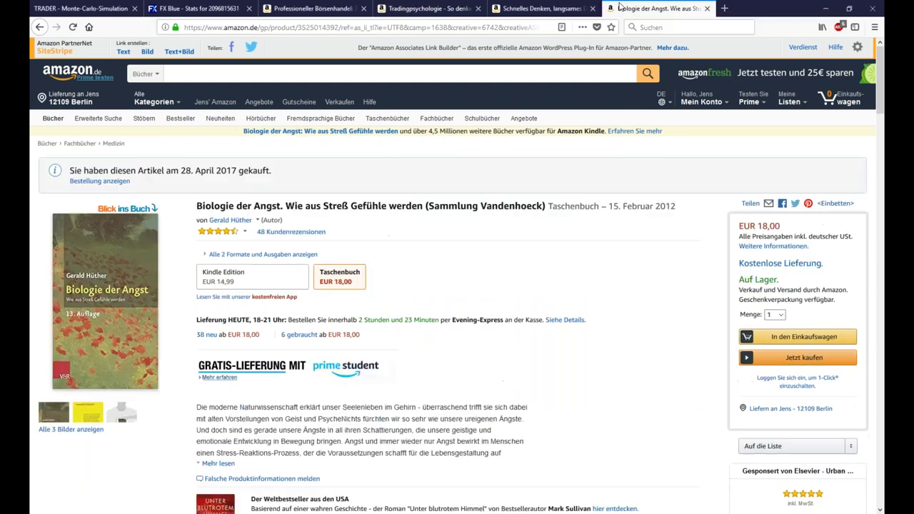
pyautogui.moveTo(197, 205); pyautogui.dragTo(423, 205)
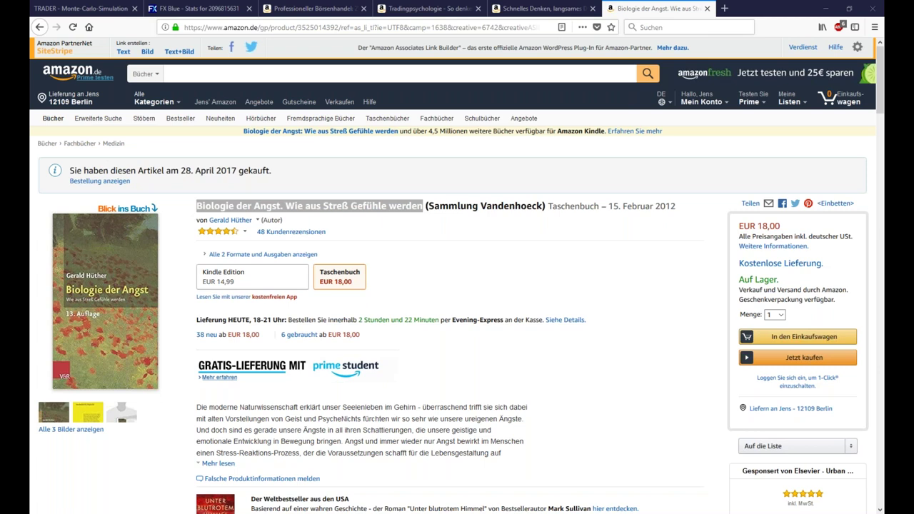
pyautogui.hotkey('ctrl', 'l')
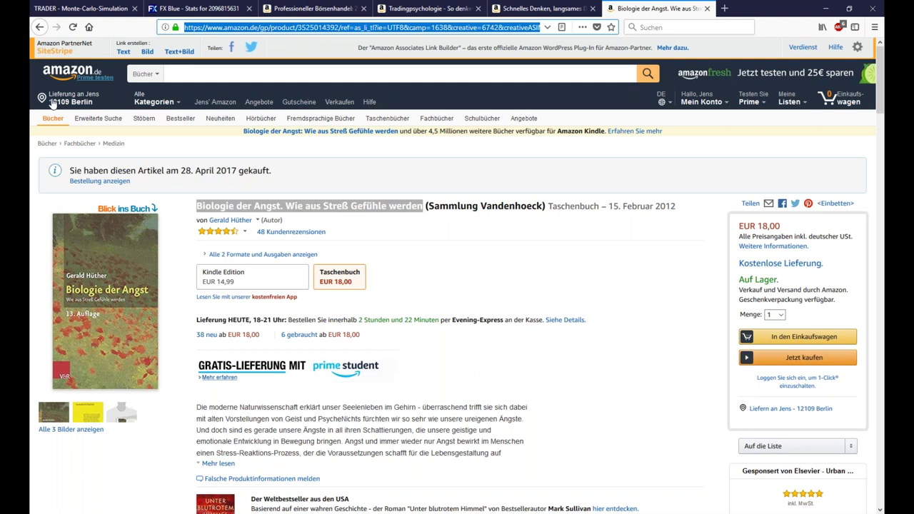
pyautogui.click(286, 241)
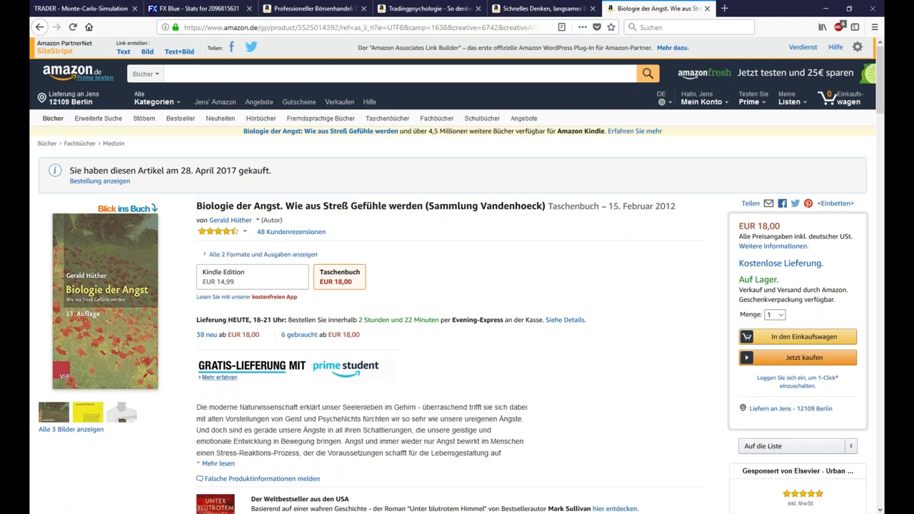
pyautogui.click(79, 8)
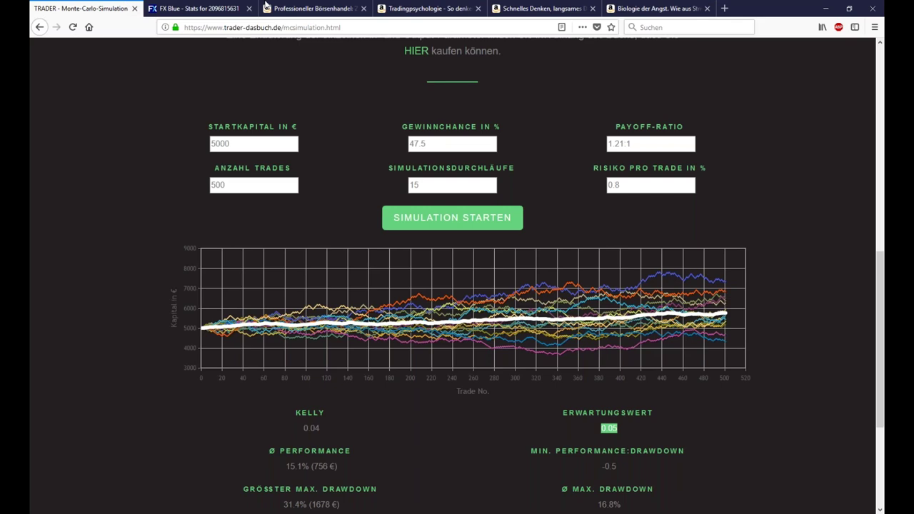
pyautogui.click(656, 8)
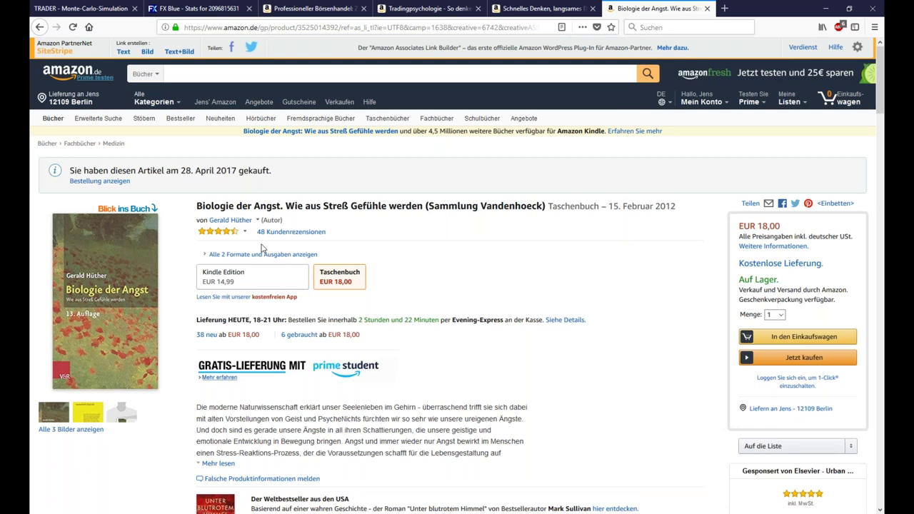
# Step: Revisit the Amazon pages of "Schnelles Denken, langsames Denken" and "Tradingpsychologie", and return to "Biologie der Angst"
pyautogui.hotkey('alt', 'Tab')
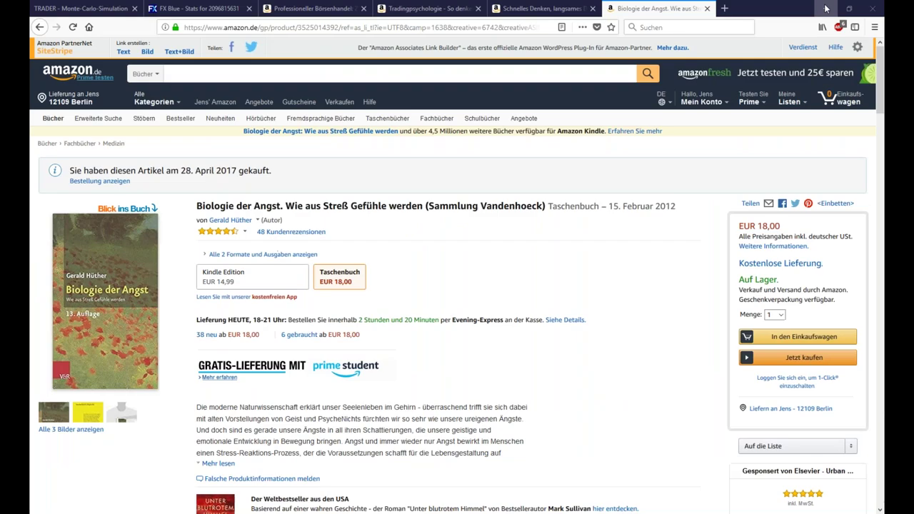
pyautogui.click(826, 5)
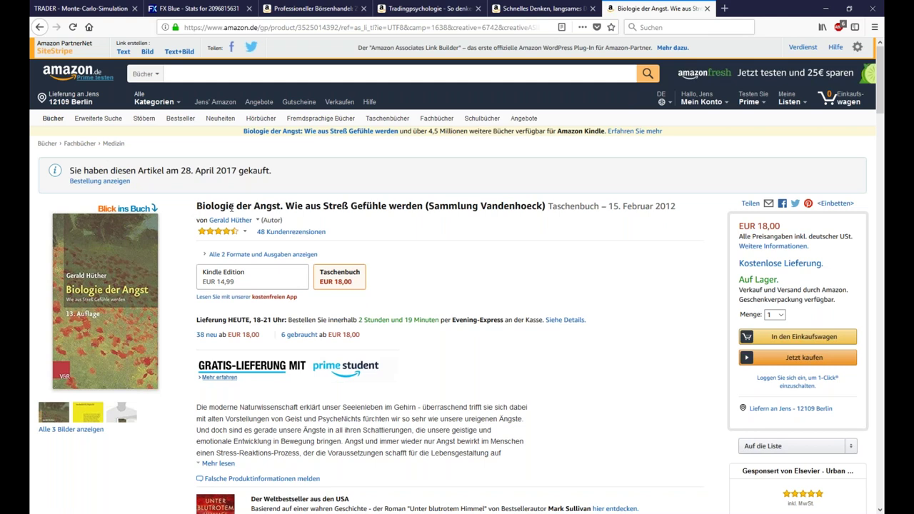
pyautogui.click(519, 9)
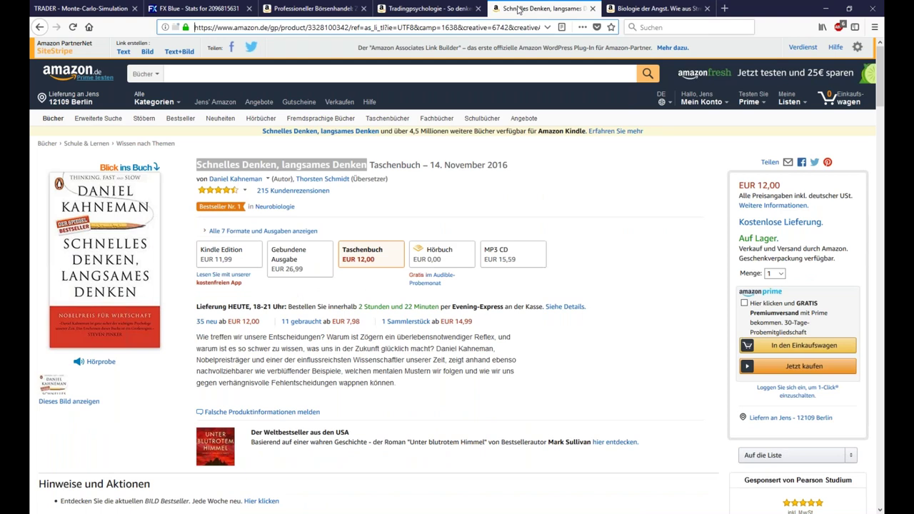
pyautogui.click(411, 7)
pyautogui.click(625, 10)
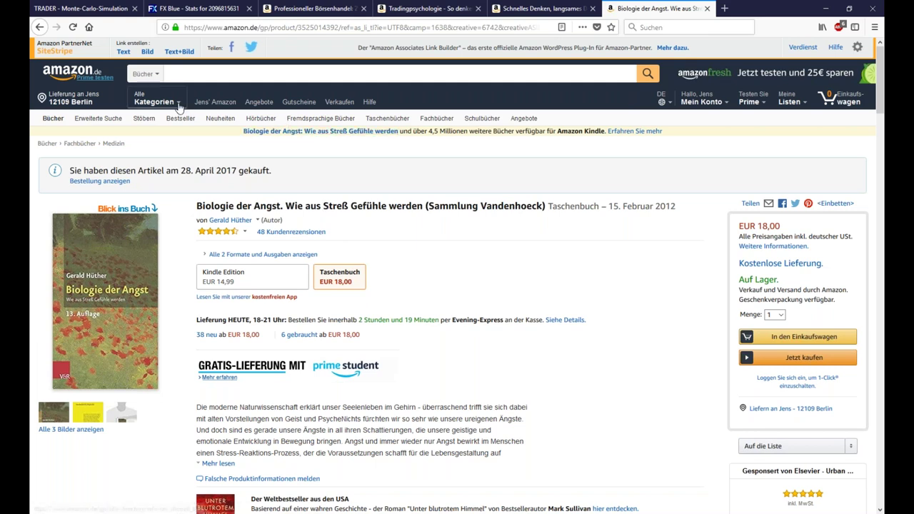
pyautogui.moveTo(175, 102)
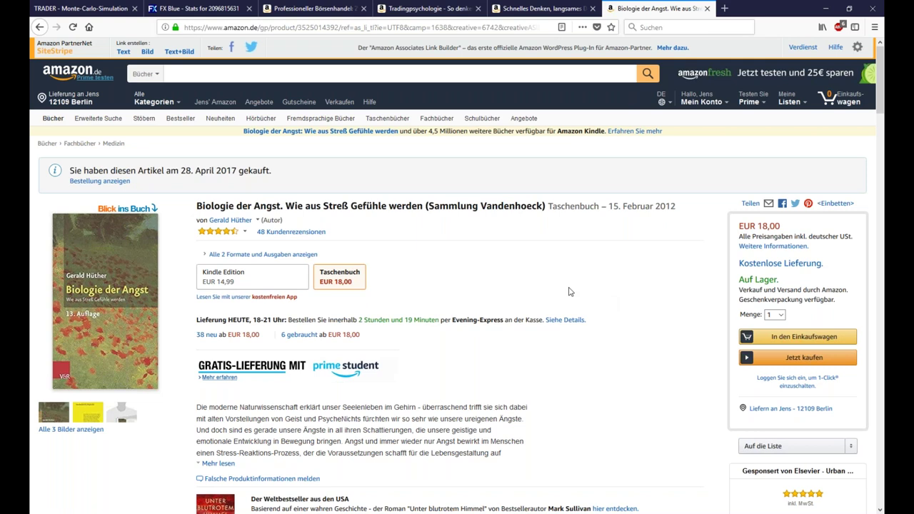
# Step: Show the FX Blue closed-trade statistics broken down by symbol
pyautogui.click(199, 10)
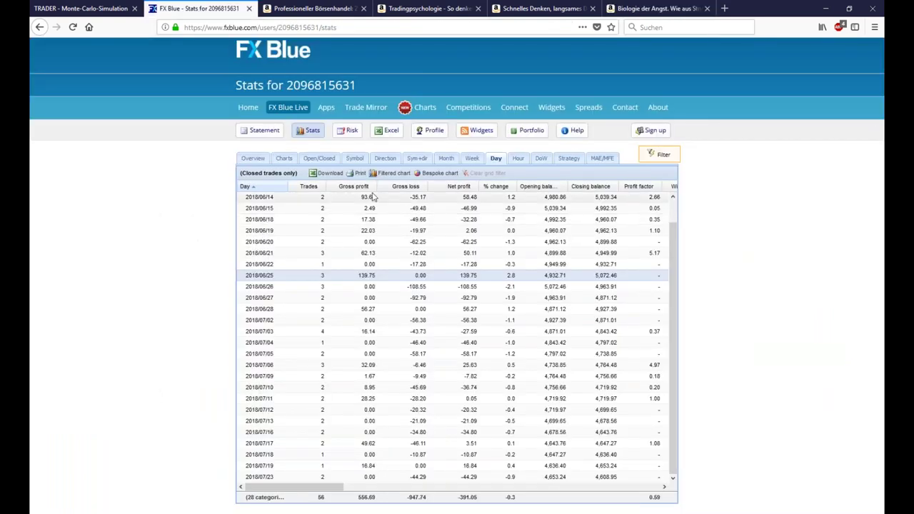
pyautogui.click(355, 159)
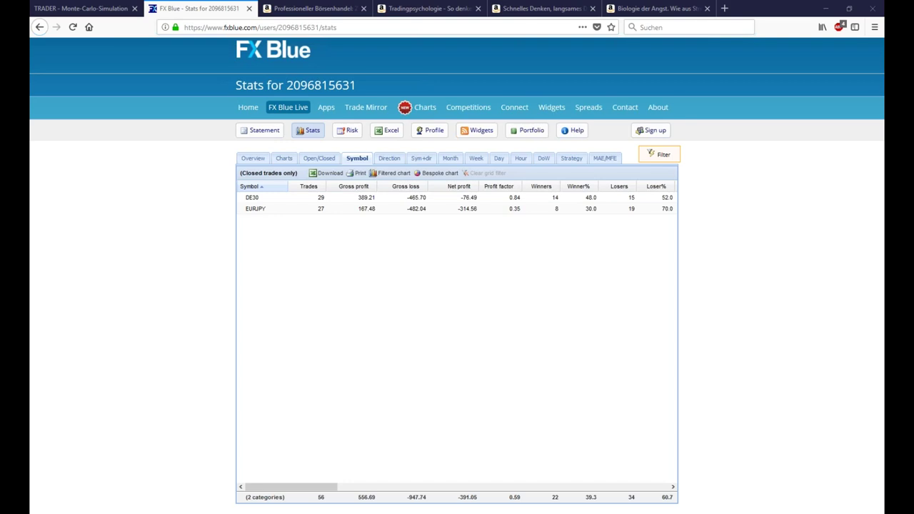
# Step: Switch to the blank Word document and copy in the DAX Basis-Strategie section of Strategie.txt, through the PoR line
pyautogui.hotkey('alt', 'Tab')
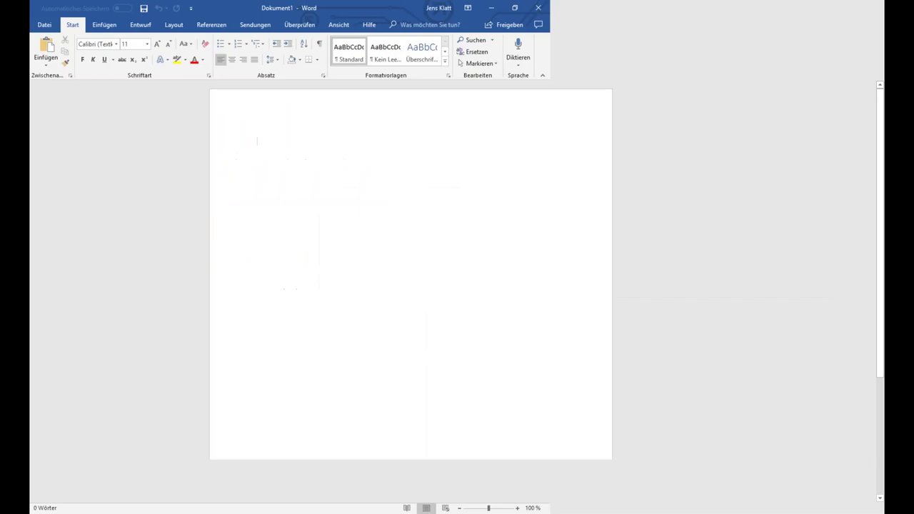
pyautogui.moveTo(391, 511)
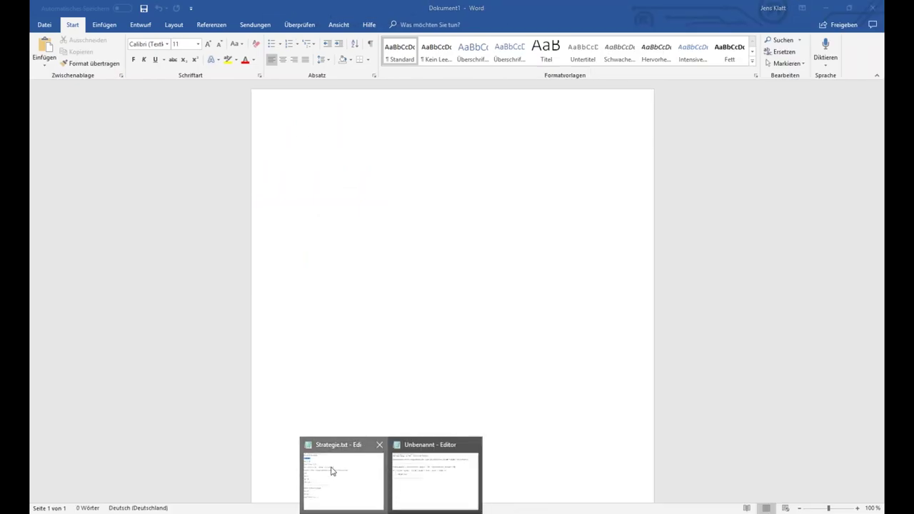
pyautogui.click(331, 470)
pyautogui.click(284, 262)
pyautogui.moveTo(285, 262); pyautogui.dragTo(212, 87)
pyautogui.hotkey('ctrl', 'c')
pyautogui.click(644, 67)
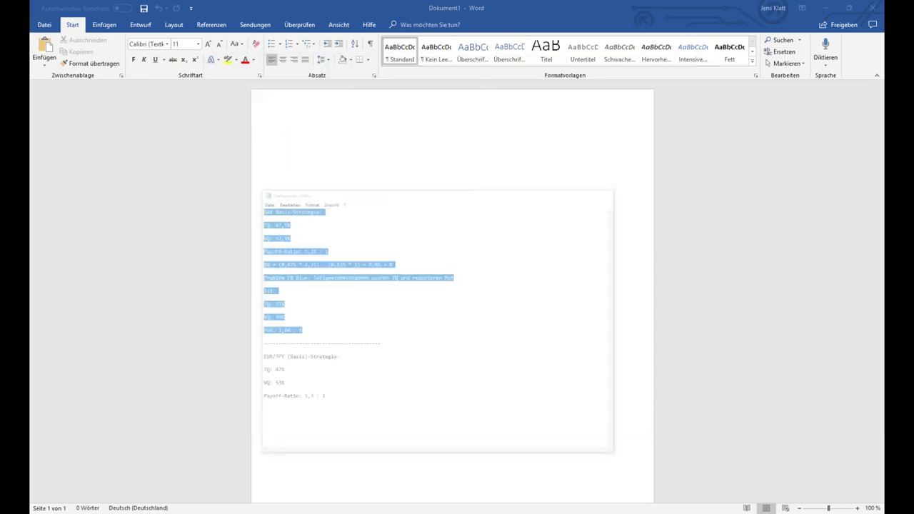
pyautogui.hotkey('ctrl', 'v')
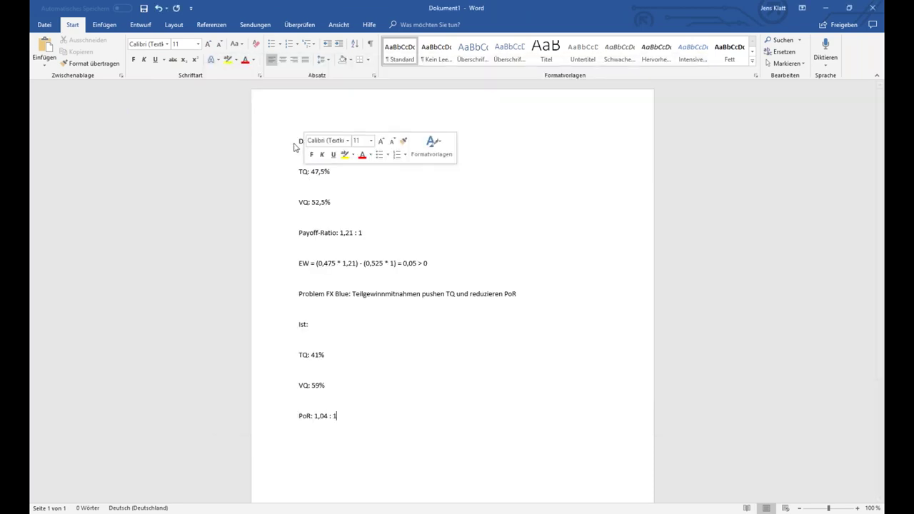
# Step: Make the heading "DAX Basis-Strategie:" bold and underlined, and italicize the first block of lines from TQ through EW
pyautogui.click(276, 143)
pyautogui.click(134, 60)
pyautogui.click(155, 60)
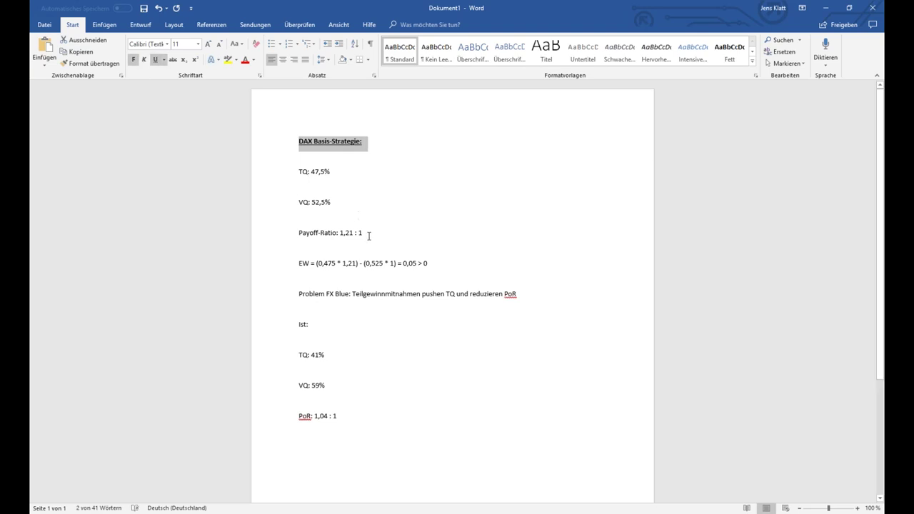
pyautogui.moveTo(429, 263); pyautogui.dragTo(299, 170)
pyautogui.click(144, 60)
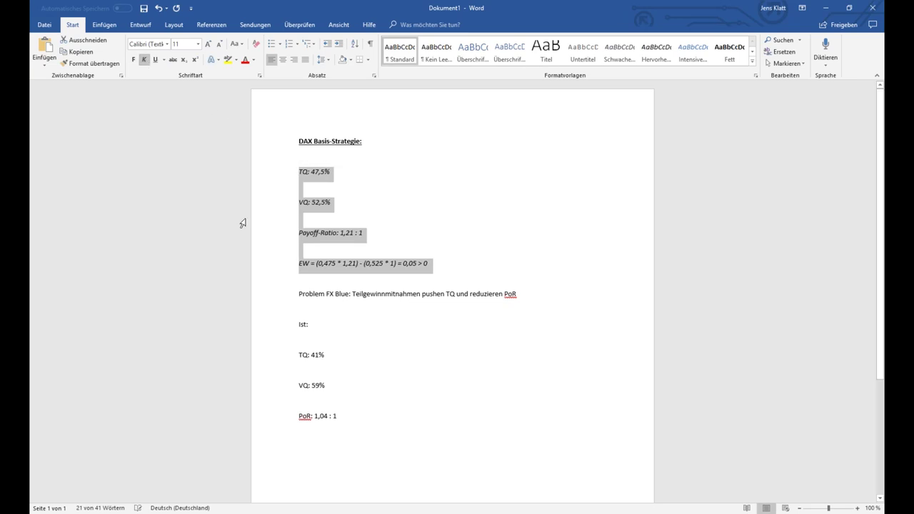
# Step: Format the line "Problem FX Blue: Teilgewinnmitnahmen pushen TQ und reduzieren PoR" as red, bold text
pyautogui.click(278, 296)
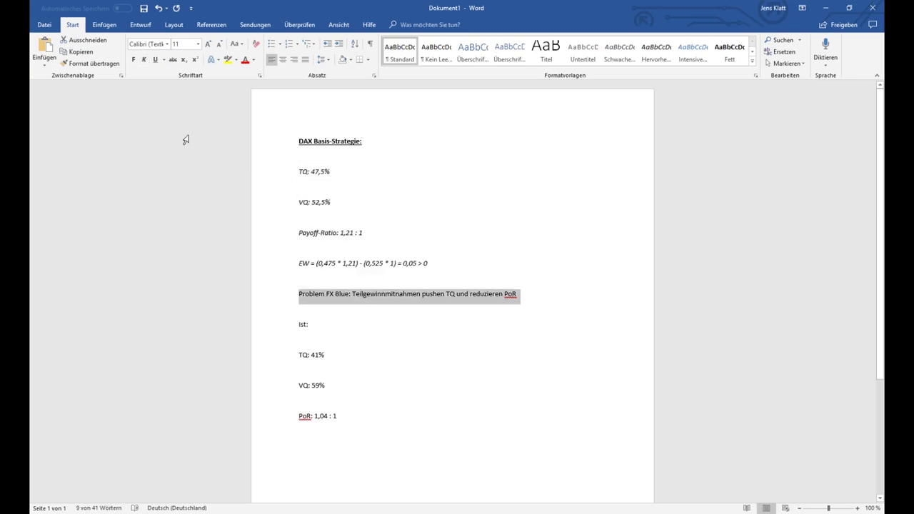
pyautogui.click(245, 60)
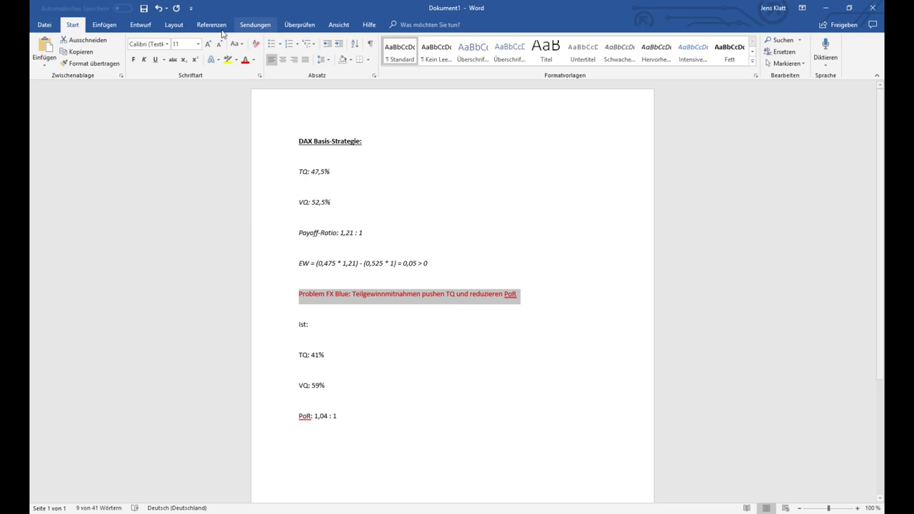
pyautogui.click(132, 60)
pyautogui.click(325, 355)
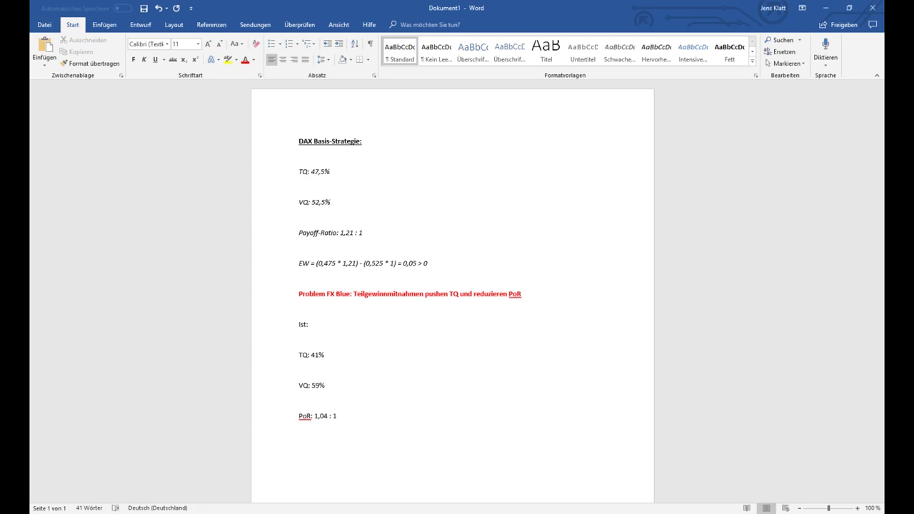
# Step: Switch to the FX Blue symbol statistics and examine the DE30 row's net profit, winner percentage, average win and average loss
pyautogui.click(165, 453)
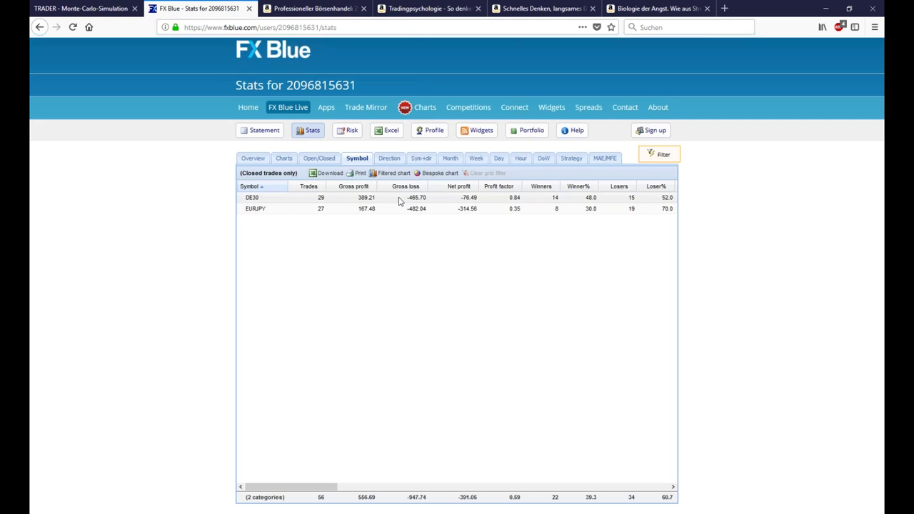
pyautogui.click(461, 200)
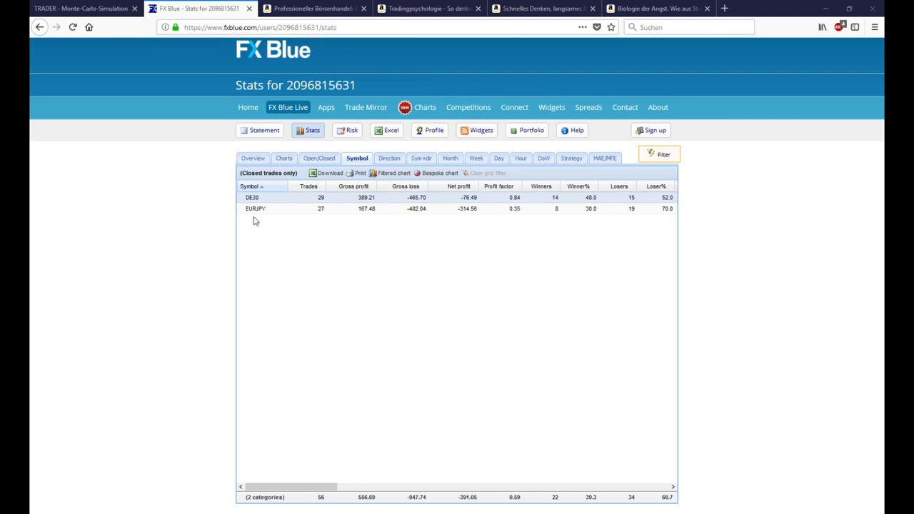
pyautogui.moveTo(308, 490); pyautogui.dragTo(380, 472)
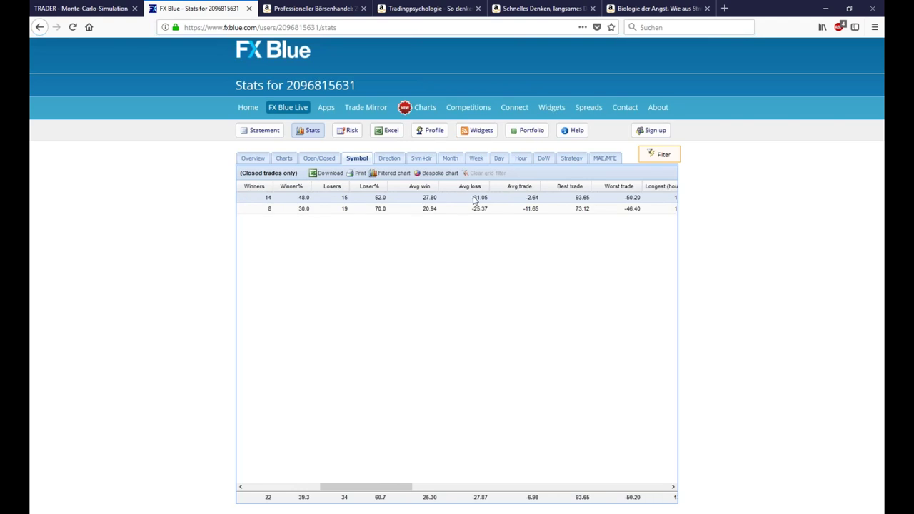
pyautogui.moveTo(425, 190)
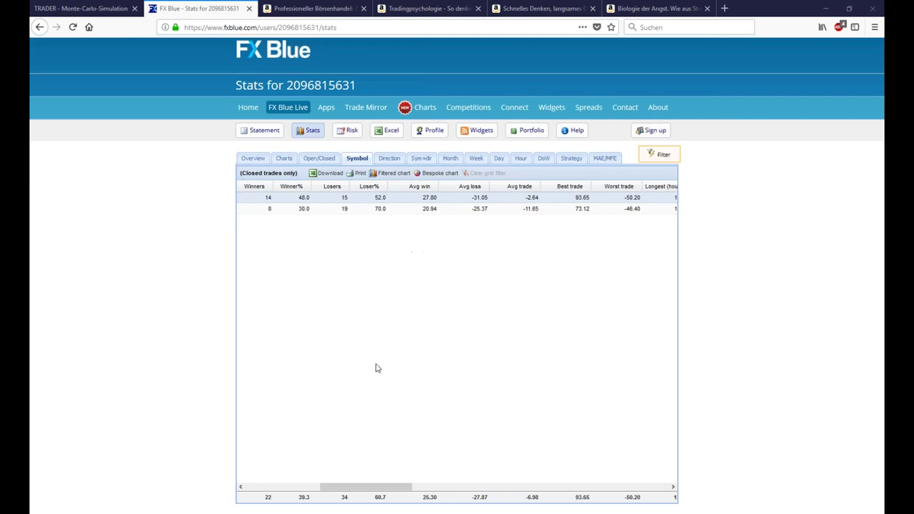
# Step: Check the unsaved Erwartungswert notes in the Editor, minimize them and return to the Word document
pyautogui.moveTo(390, 513)
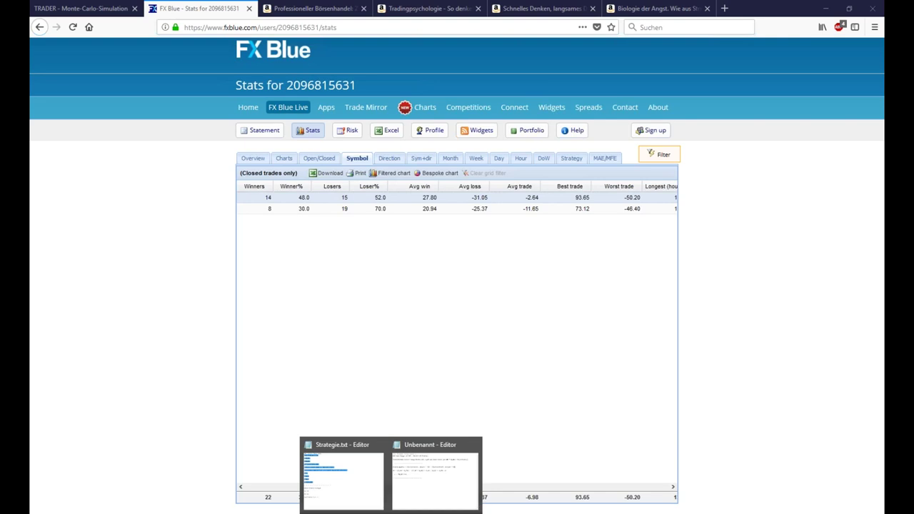
pyautogui.click(430, 457)
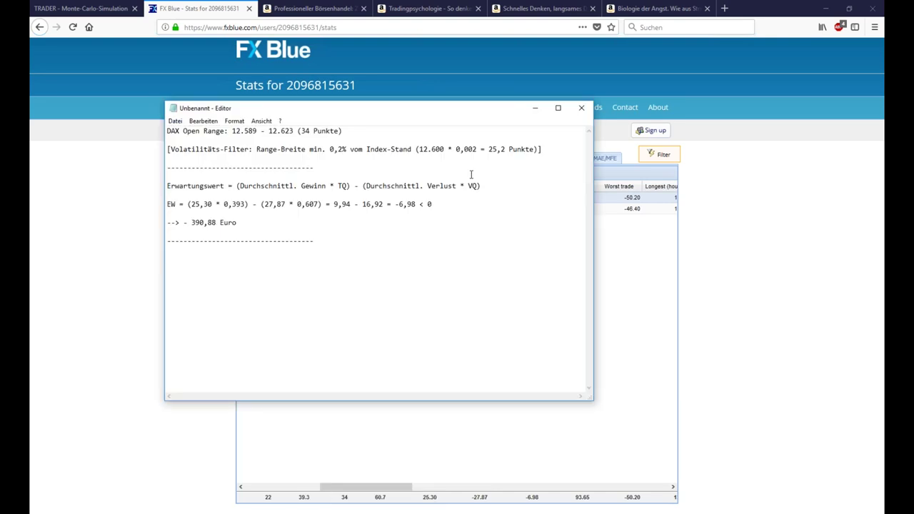
pyautogui.click(535, 107)
pyautogui.hotkey('alt', 'Tab')
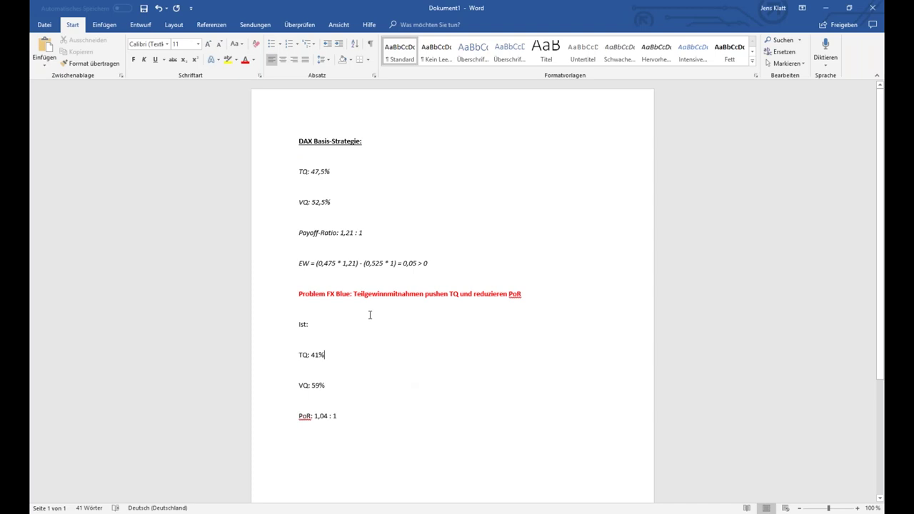
# Step: Highlight the Ist block and the italic TQ-to-EW block in turn to contrast actual and expected figures
pyautogui.keyDown('shift'); pyautogui.click(351, 421); pyautogui.keyUp('shift')
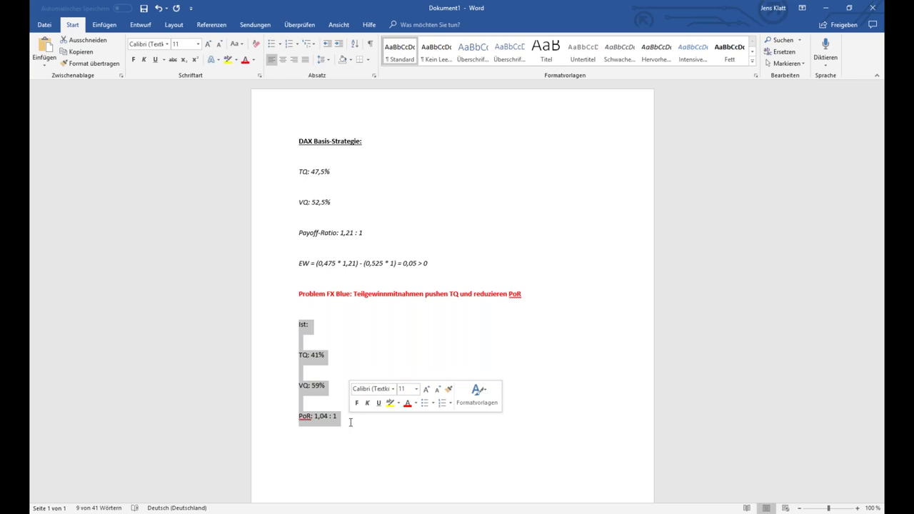
pyautogui.click(283, 325)
pyautogui.moveTo(297, 172); pyautogui.dragTo(447, 262)
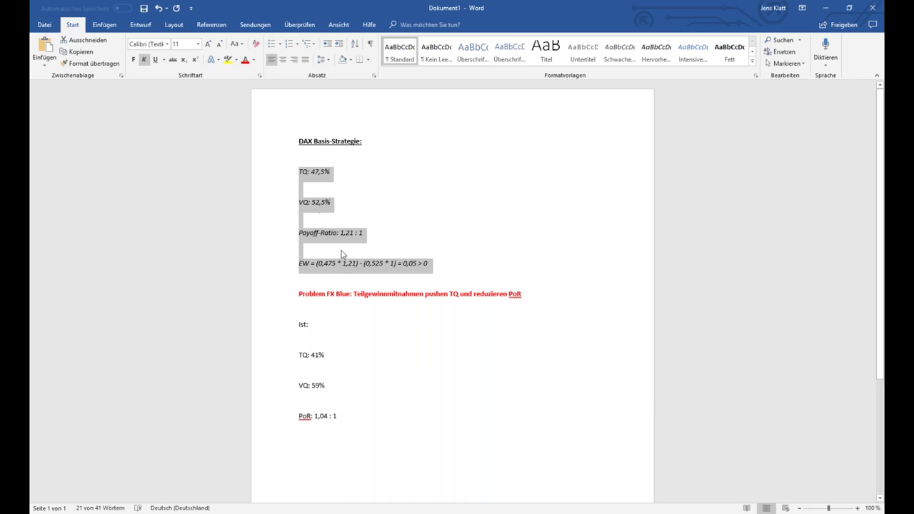
pyautogui.moveTo(299, 323); pyautogui.dragTo(343, 421)
pyautogui.click(343, 421)
# Step: Compare the individual TQ, VQ and payoff-ratio values by highlighting them, ending with the whole Ist block selected
pyautogui.click(286, 357)
pyautogui.click(285, 387)
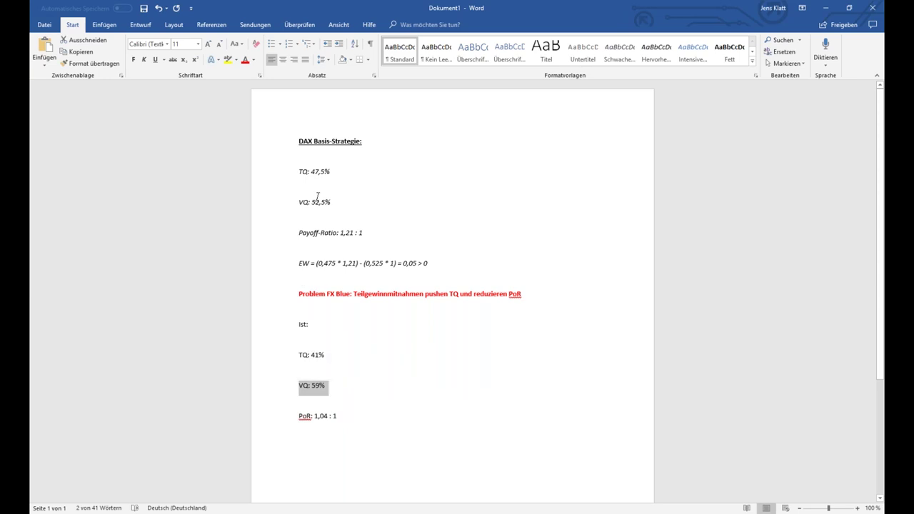
pyautogui.moveTo(299, 171); pyautogui.dragTo(346, 170)
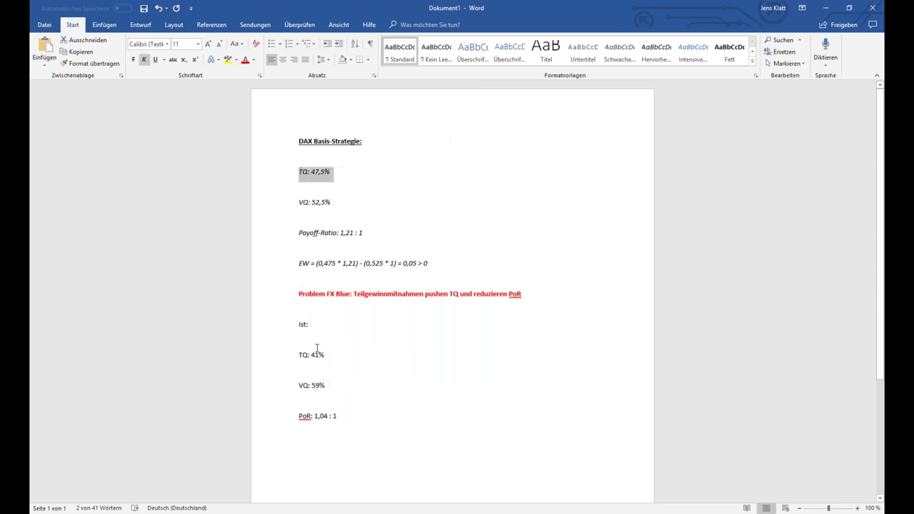
pyautogui.tripleClick(300, 416)
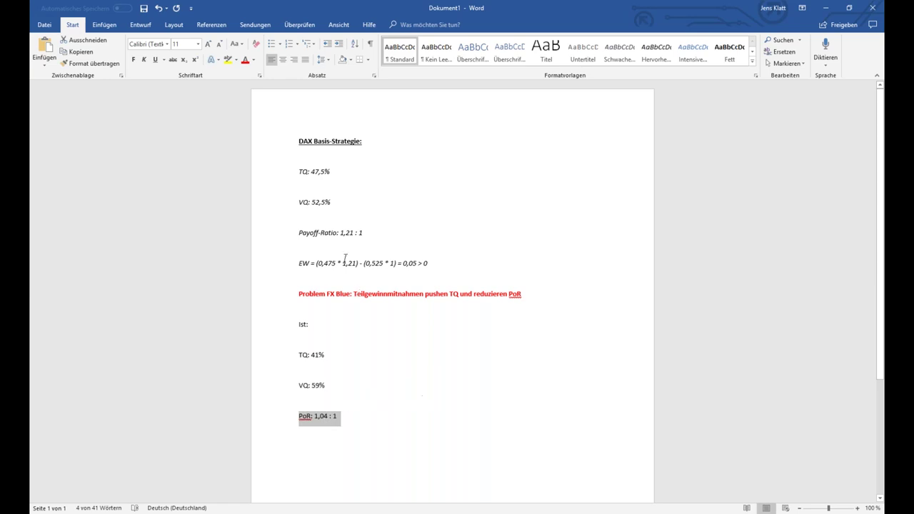
pyautogui.moveTo(337, 233); pyautogui.dragTo(367, 234)
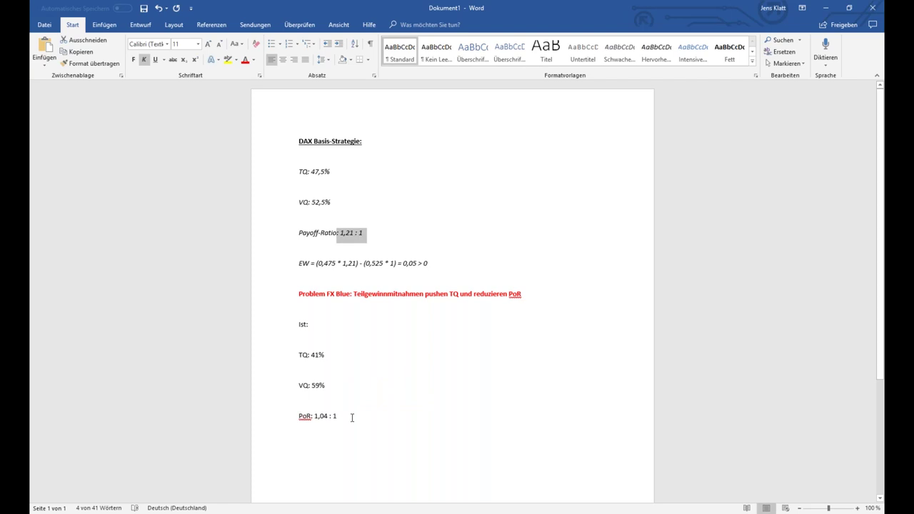
pyautogui.moveTo(341, 420); pyautogui.dragTo(298, 323)
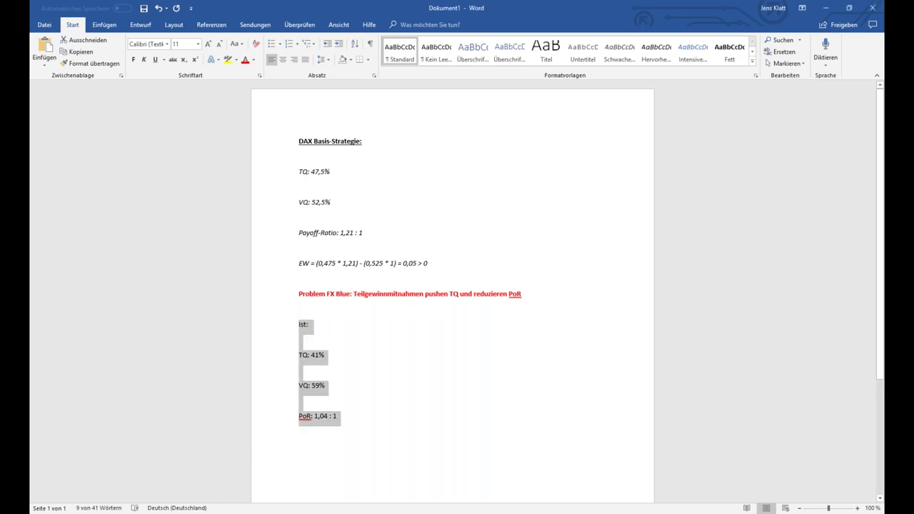
# Step: Return to the FX Blue symbol table, select the EURJPY row and bring up the unsaved Erwartungswert notes
pyautogui.click(136, 472)
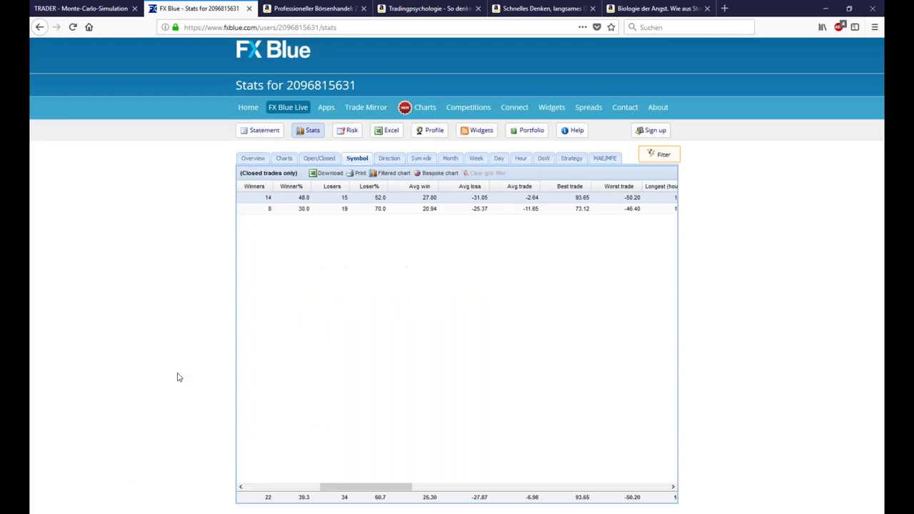
pyautogui.moveTo(383, 492); pyautogui.dragTo(292, 208)
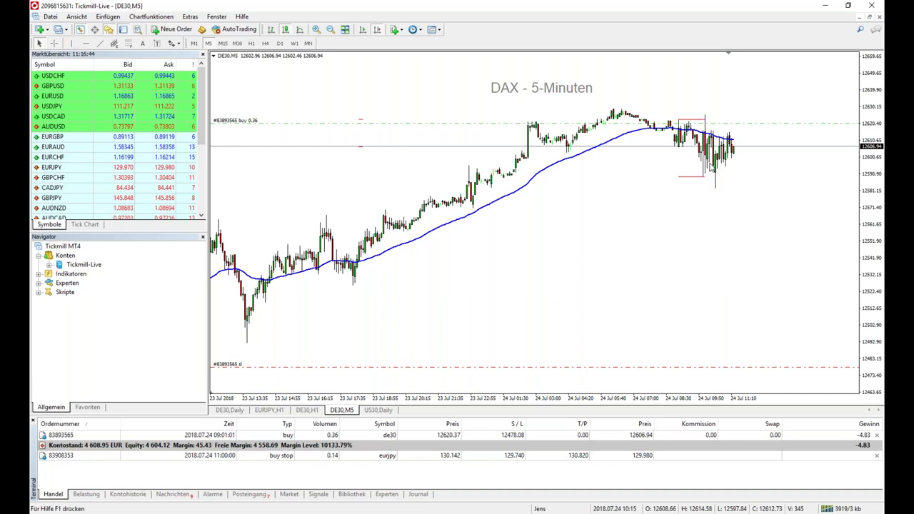
pyautogui.click(827, 5)
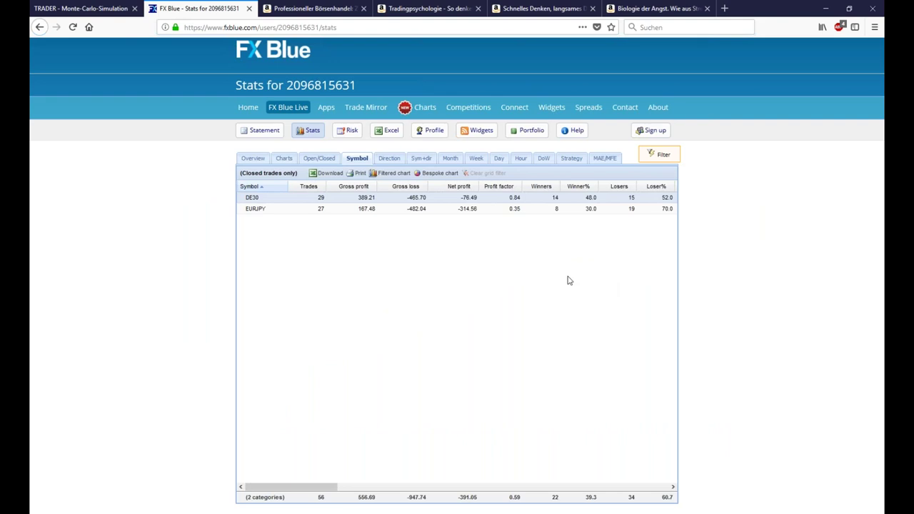
pyautogui.click(256, 210)
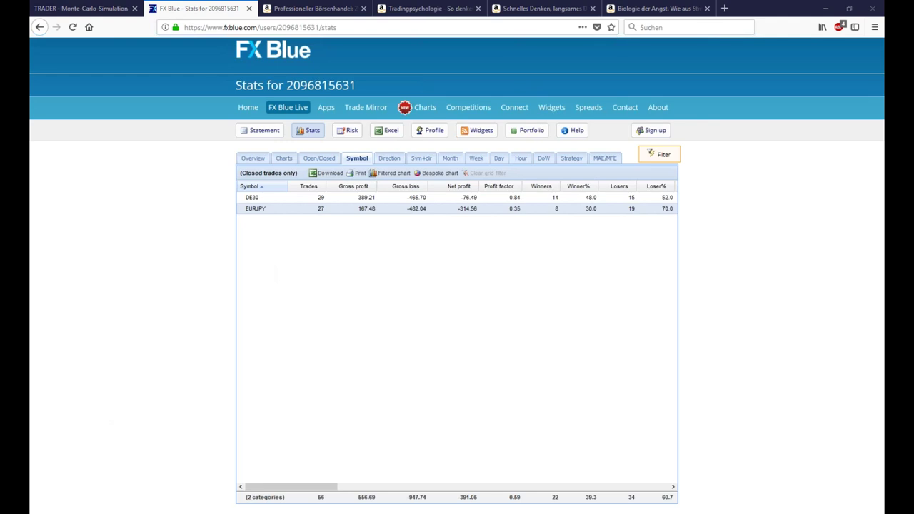
pyautogui.hotkey('alt', 'Tab')
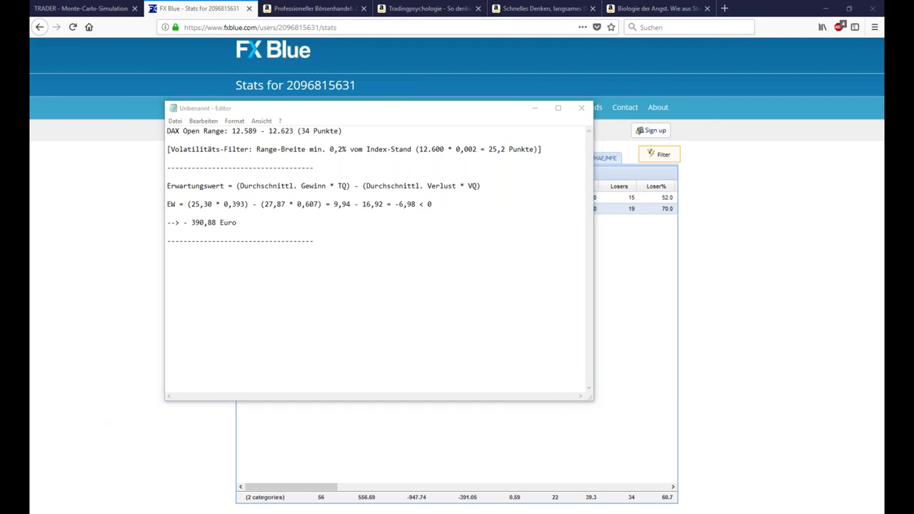
# Step: Copy the EUR/JPY (Basis)-Strategie block from Strategie.txt and replace all the Word document's text with it
pyautogui.hotkey('alt', 'Tab')
pyautogui.moveTo(300, 347); pyautogui.dragTo(212, 290)
pyautogui.rightClick(244, 316)
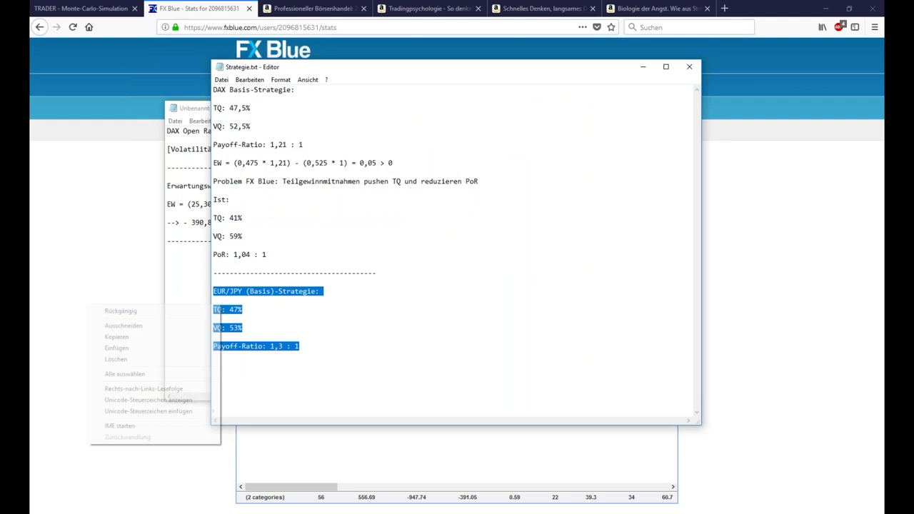
pyautogui.click(163, 337)
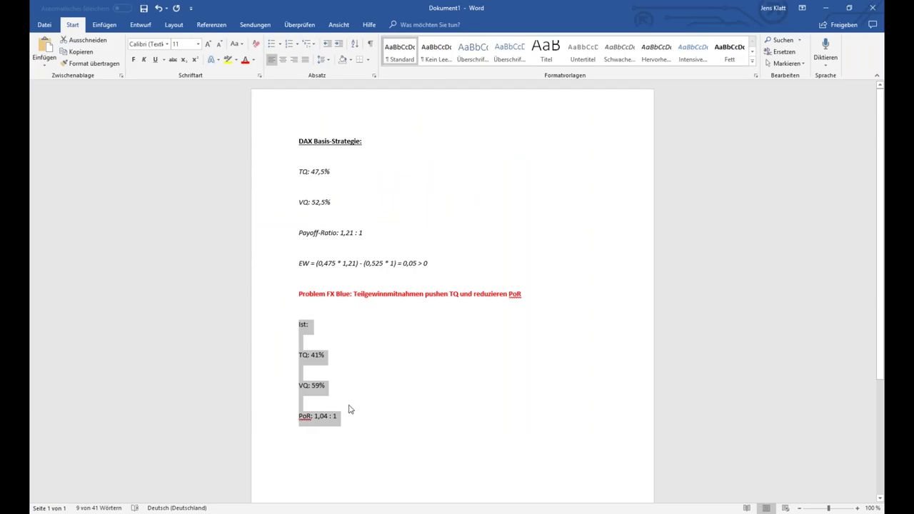
pyautogui.moveTo(342, 416); pyautogui.dragTo(294, 140)
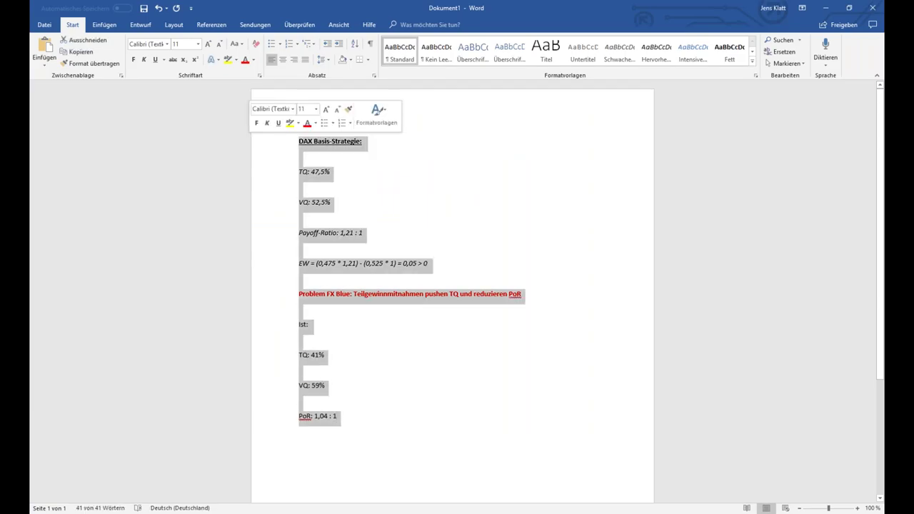
pyautogui.write('DUROPF [Dorm] Strategie:  TQ: 47%  VQ: 53%  Payoff-Ratio: 1,3 : 1')
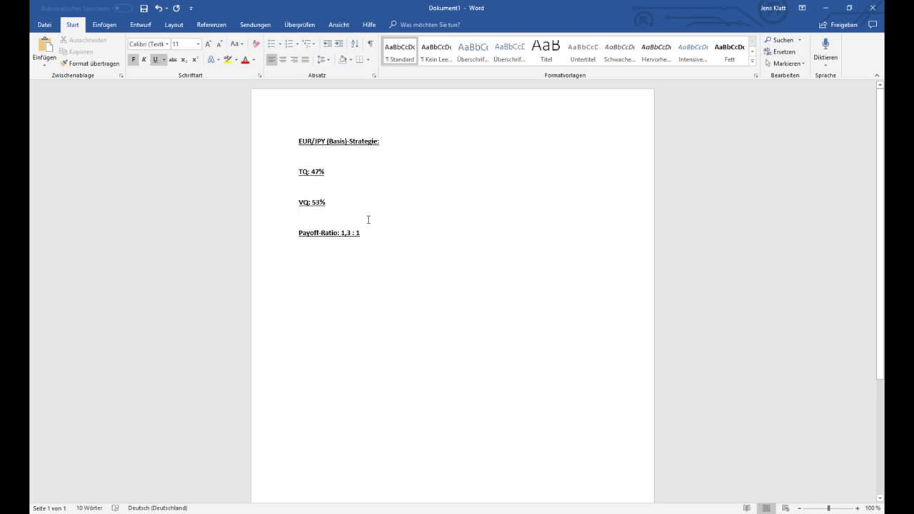
# Step: Remove the underline and bold formatting from the TQ, VQ and Payoff-Ratio lines below the heading
pyautogui.tripleClick(268, 165)
pyautogui.click(155, 60)
pyautogui.click(133, 60)
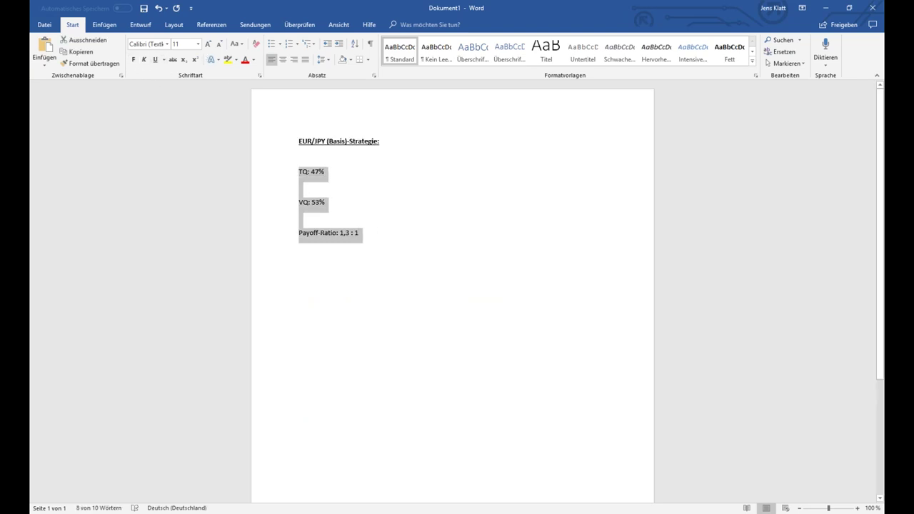
# Step: Add the subheading "Soll" above the TQ line, start a new line after the payoff ratio, and italicize the Soll block
pyautogui.click(299, 168)
pyautogui.write('Soll')
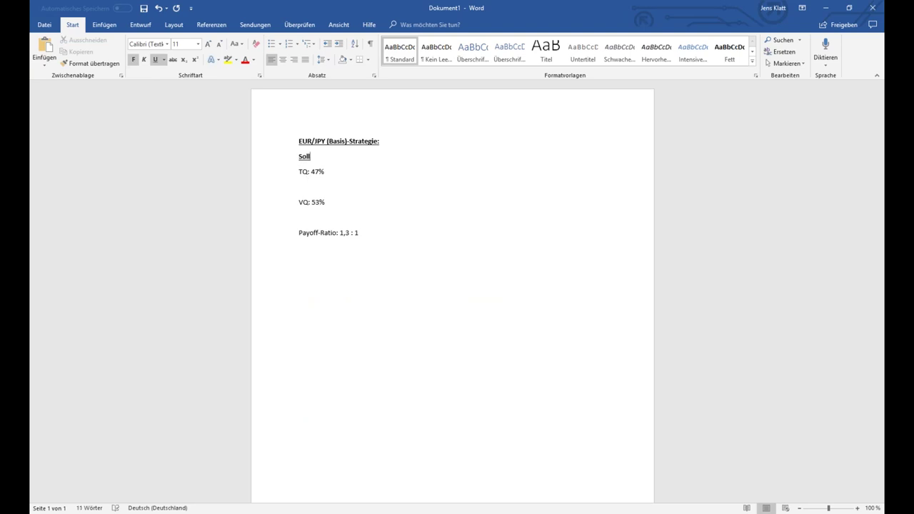
pyautogui.click(359, 232)
pyautogui.press('Return')
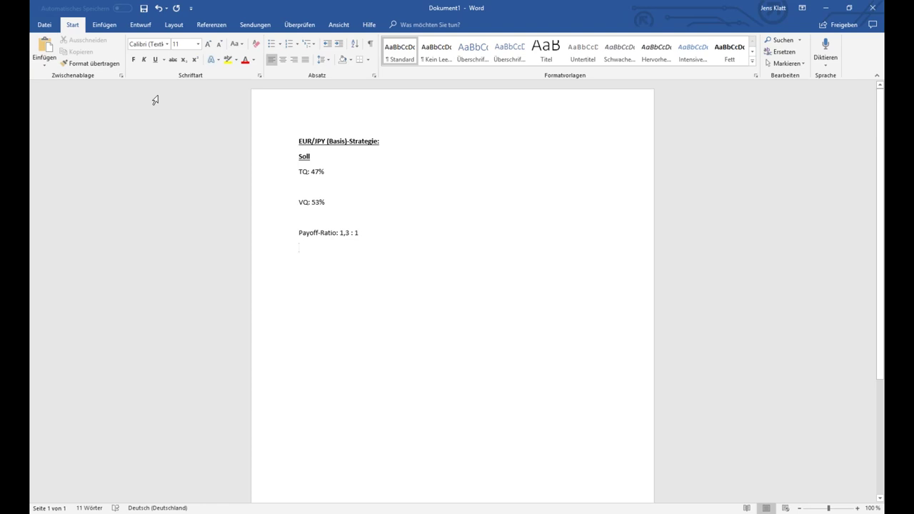
pyautogui.moveTo(299, 156); pyautogui.dragTo(361, 236)
pyautogui.click(145, 63)
pyautogui.click(406, 305)
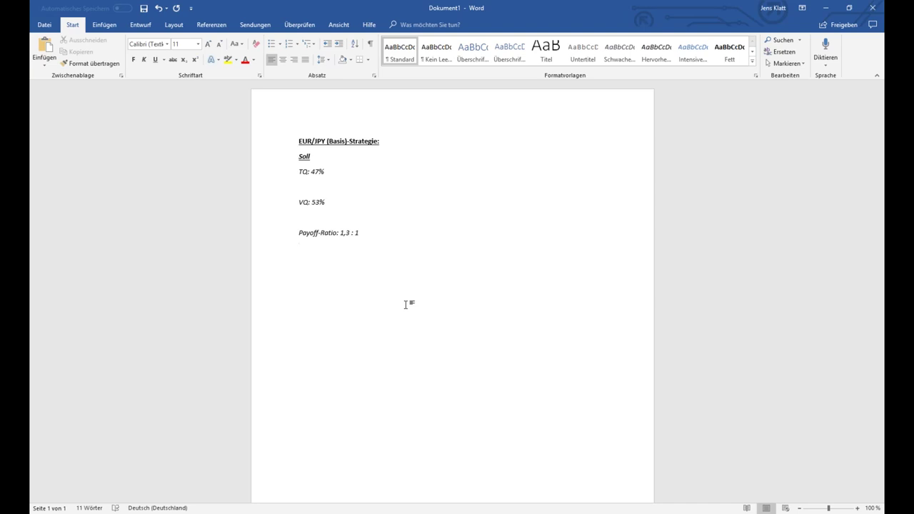
# Step: Add the expected value line "EW = (0,47 * 1,3) – (0,53 * 1) = 0,61 – 0,53 = 0,08 Euro pro riskiertem Euro"
pyautogui.write('EW = (0,47 * 1,3)-')
pyautogui.press('BackSpace')
pyautogui.write('-')
pyautogui.write('(')
pyautogui.write('0,53 *')
pyautogui.write(' 1)')
pyautogui.write('= 0,61 -')
pyautogui.write(' 0,53 ')
pyautogui.write('= 0,08')
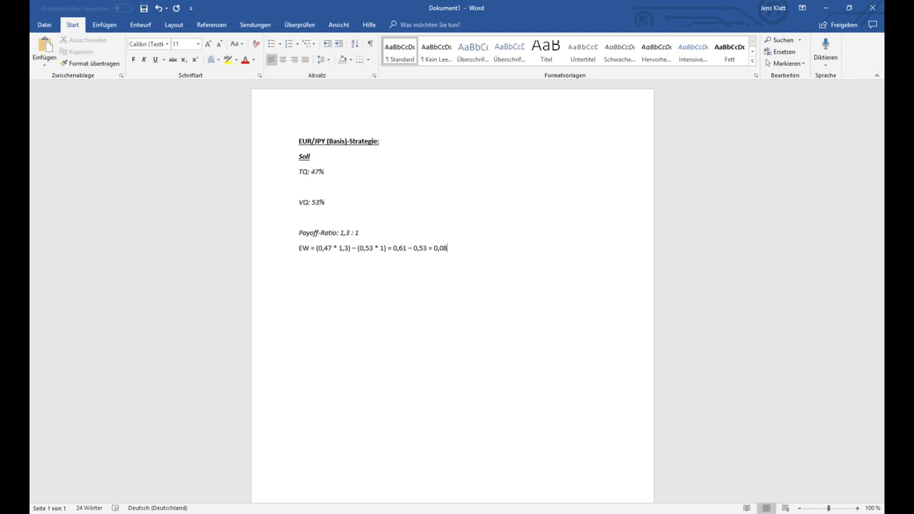
pyautogui.write('Euro pro riskiertem Euro')
# Step: Make "EW" and "0,08 Euro" bold and insert a blank line above the expected value line
pyautogui.doubleClick(300, 248)
pyautogui.hotkey('ctrl', 'shift', 'f')
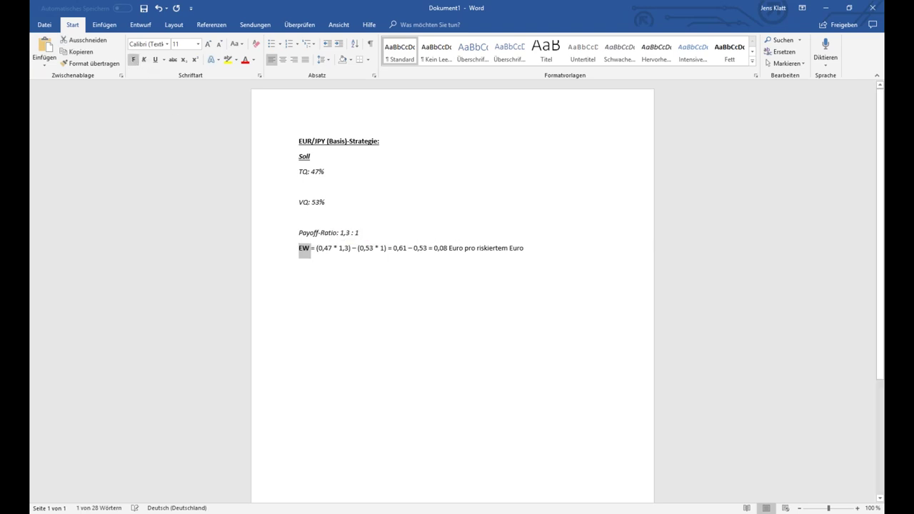
pyautogui.moveTo(435, 248); pyautogui.dragTo(464, 249)
pyautogui.click(541, 250)
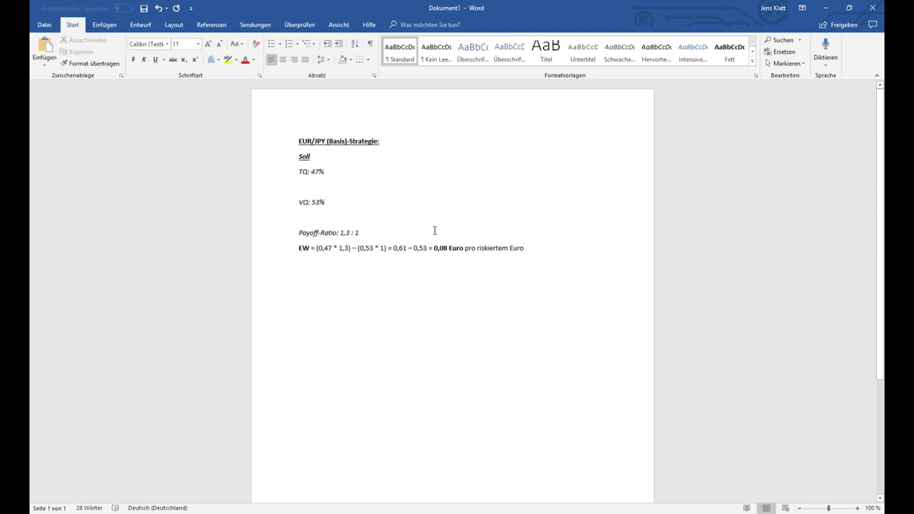
pyautogui.press('Up')
pyautogui.press('Return')
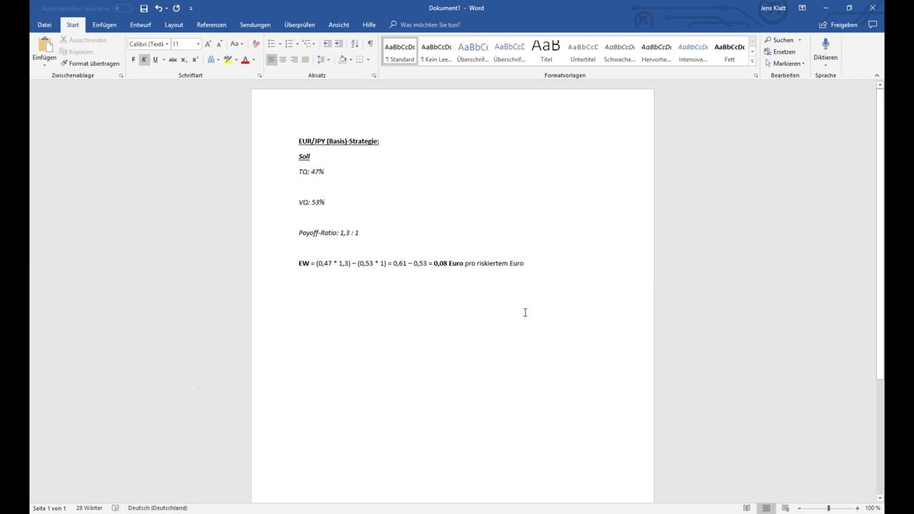
# Step: Insert a horizontal divider line below the expected value calculation
pyautogui.click(547, 263)
pyautogui.press('Return')
pyautogui.write('------------------')
pyautogui.press('Return')
pyautogui.press('BackSpace')
pyautogui.press('Return')
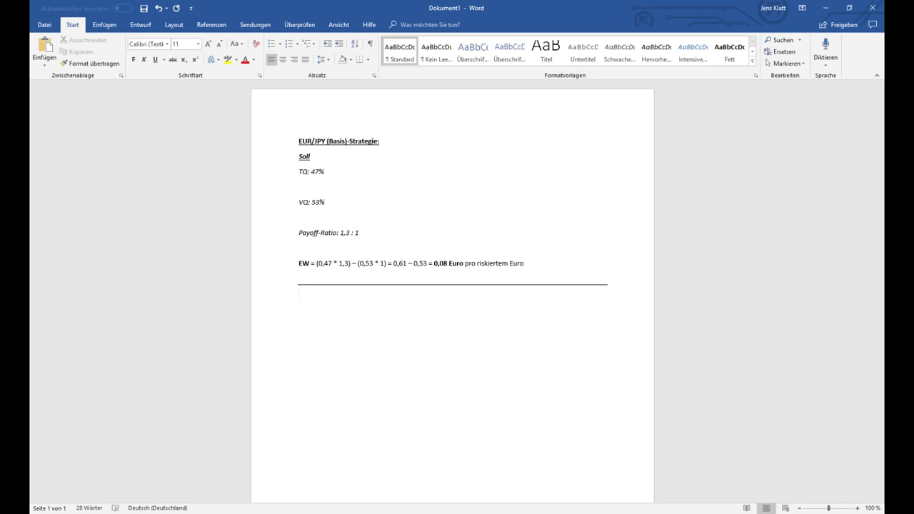
# Step: Add the heading "Ist" below the divider and format it bold and underlined
pyautogui.write('Iss')
pyautogui.press('BackSpace')
pyautogui.write('t')
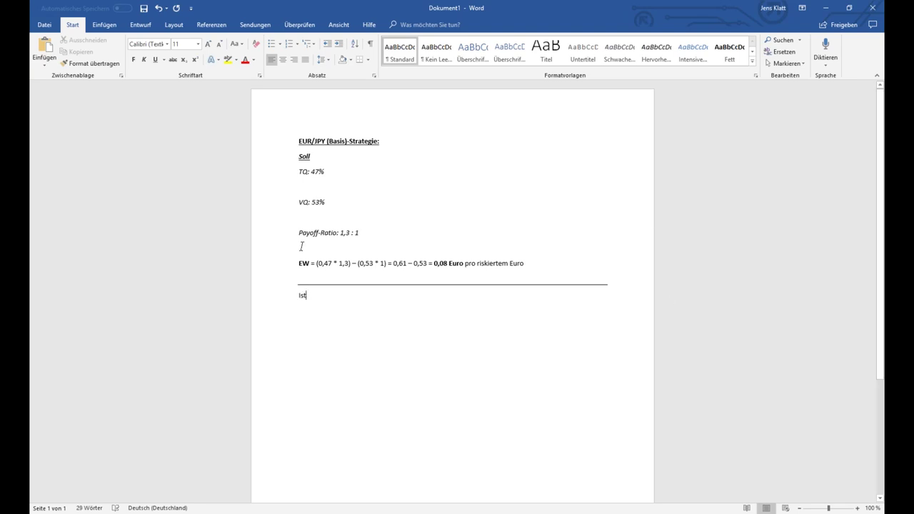
pyautogui.moveTo(293, 299); pyautogui.dragTo(304, 300)
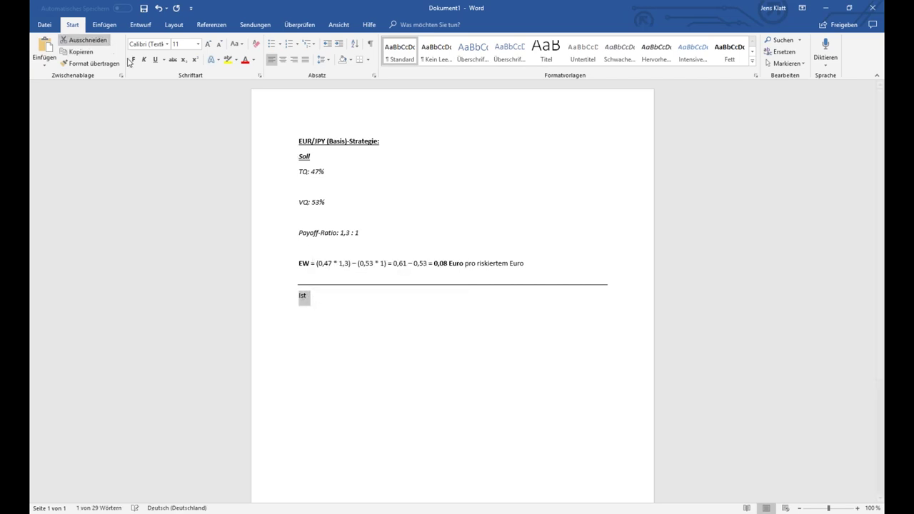
pyautogui.click(155, 59)
pyautogui.click(333, 302)
# Step: Add plain, unformatted lines labelled "TQ:", "VQ:" and "Payoff-Ratio:" under the Ist heading
pyautogui.press('Return')
pyautogui.click(133, 60)
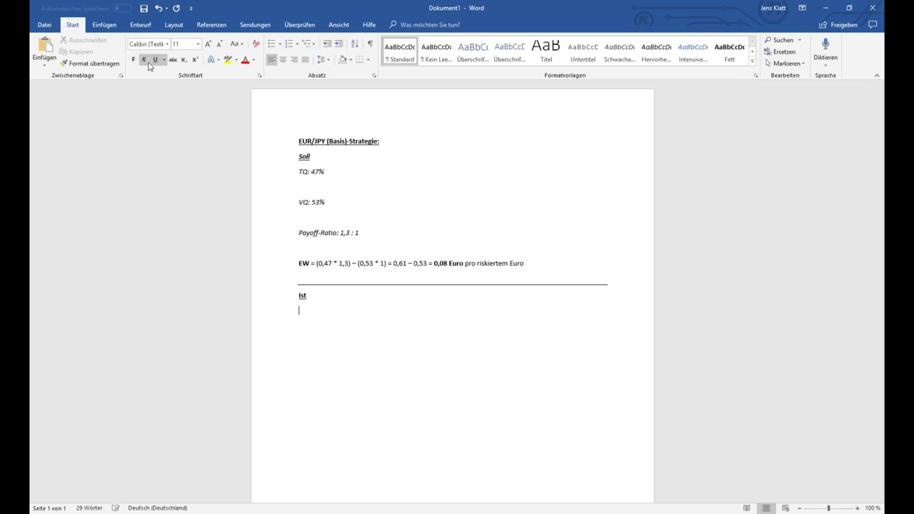
pyautogui.click(155, 60)
pyautogui.write('TQ:')
pyautogui.press('Return')
pyautogui.write('VQ:')
pyautogui.press('Return')
pyautogui.write('Payoff-Ratio:')
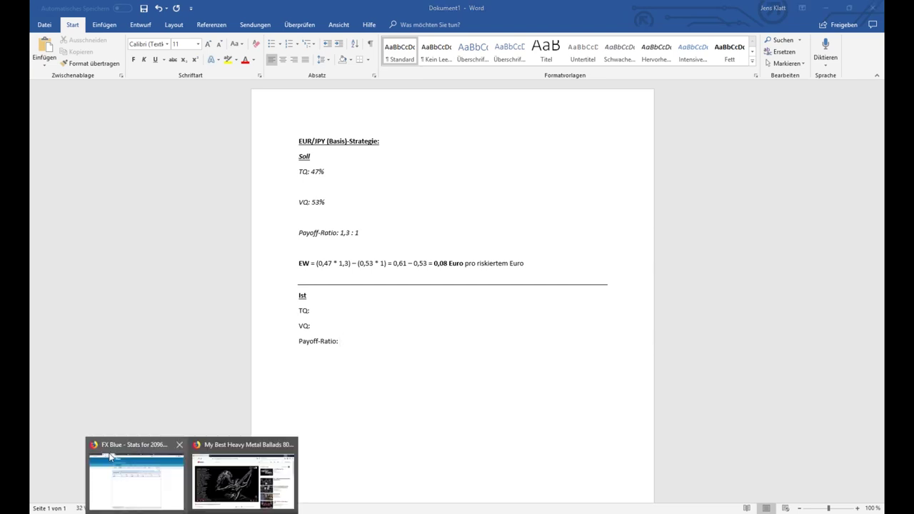
# Step: Look up the EURJPY winner and loser percentages on FX Blue and enter TQ 30% and VQ 70% in the Ist block
pyautogui.click(111, 457)
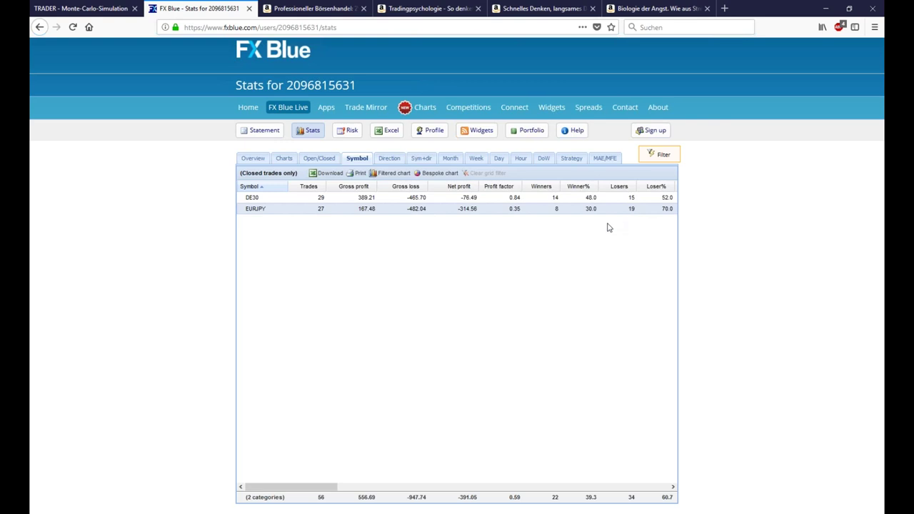
pyautogui.hotkey('alt', 'Tab')
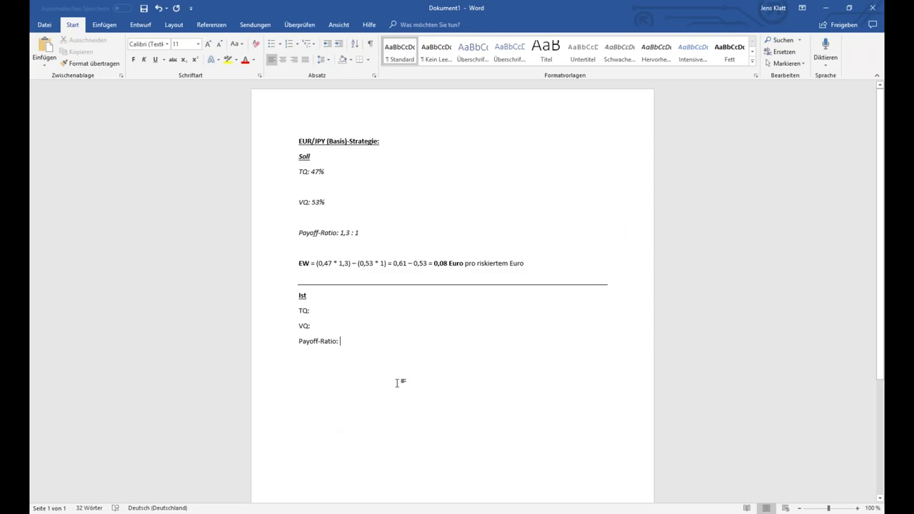
pyautogui.click(330, 312)
pyautogui.write('30%')
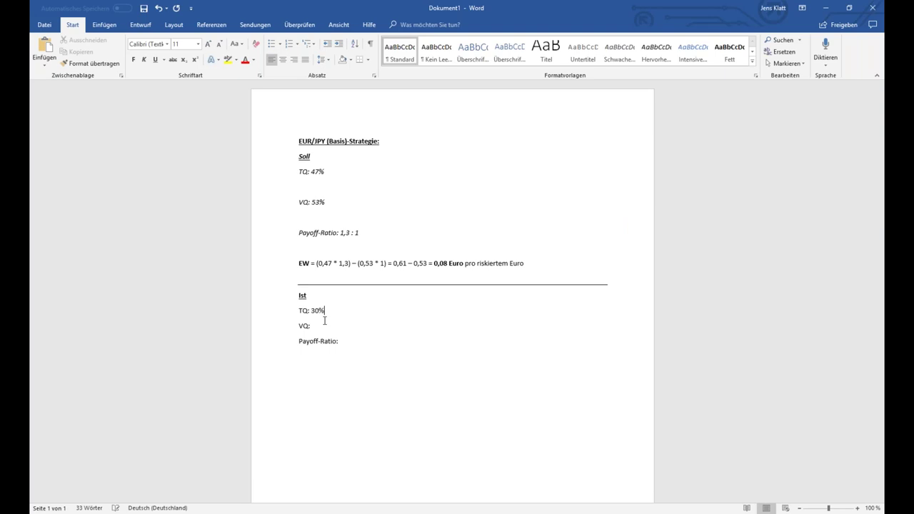
pyautogui.click(325, 326)
pyautogui.write('70%')
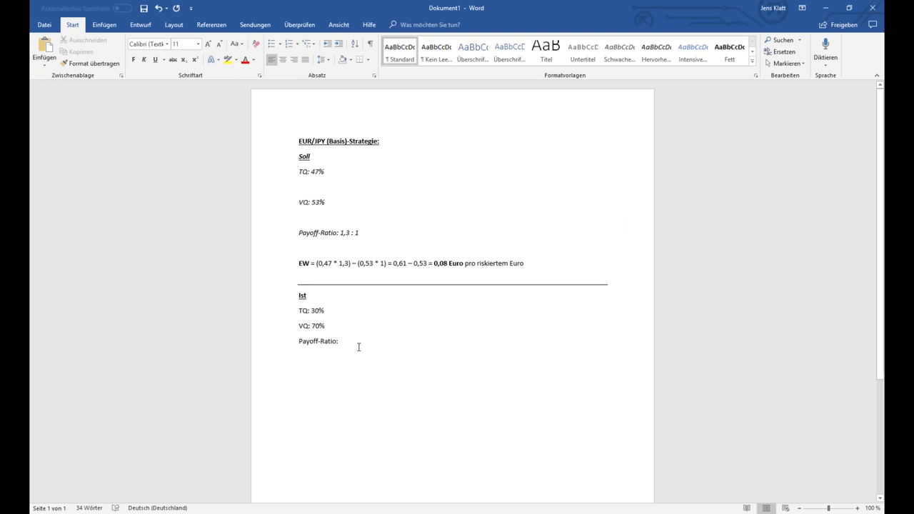
# Step: Look up EURJPY's average win and loss on FX Blue and enter the actual payoff ratio as "20,94 : 25,37 = 0,82 : 1"
pyautogui.click(191, 513)
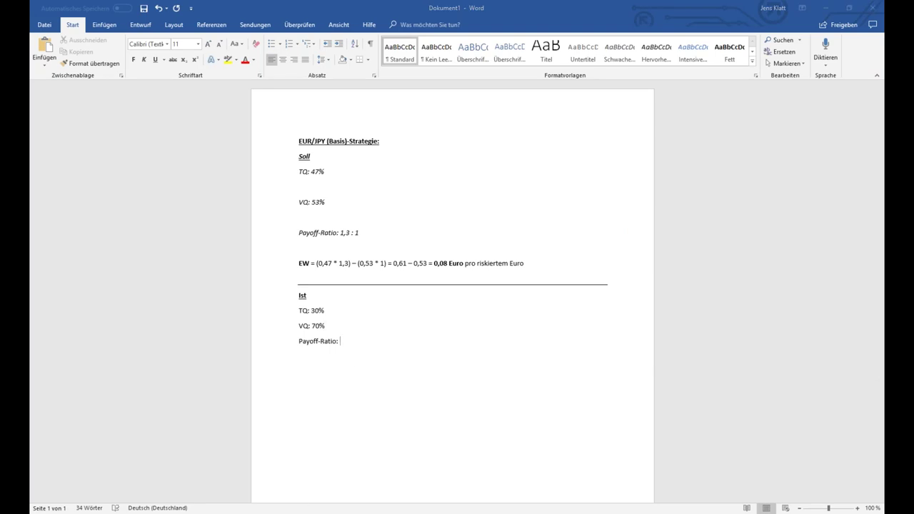
pyautogui.click(139, 487)
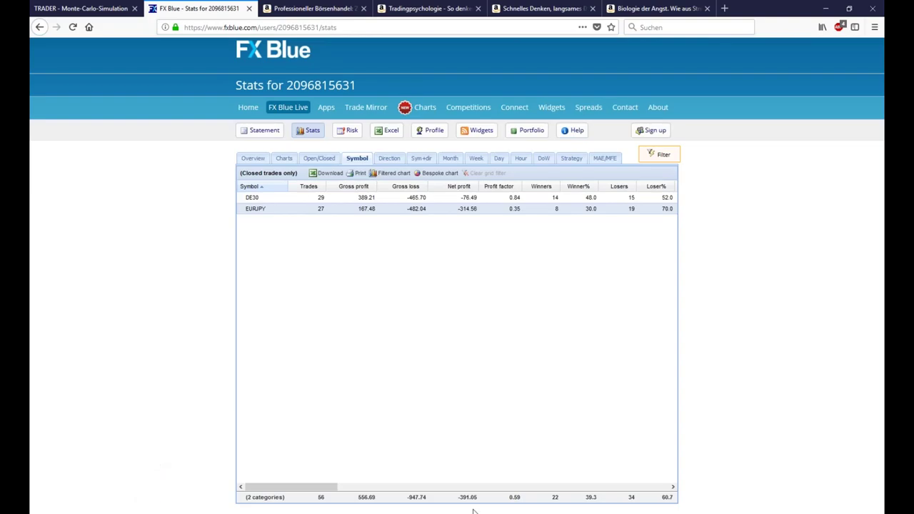
pyautogui.click(673, 487)
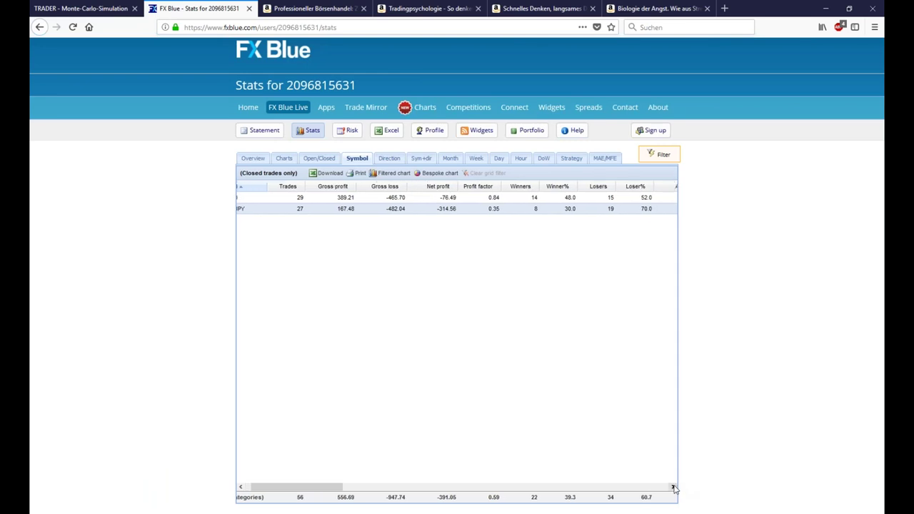
pyautogui.moveTo(673, 487); pyautogui.dragTo(674, 487)
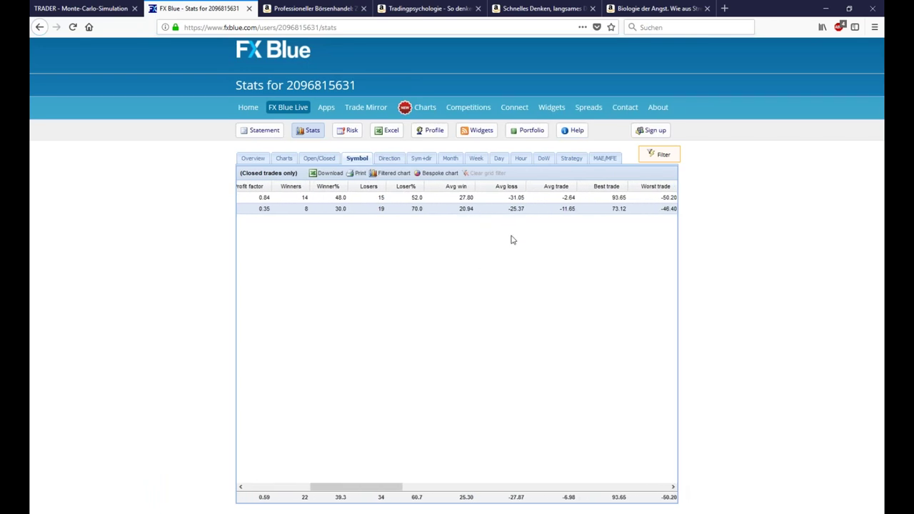
pyautogui.hotkey('alt', 'Tab')
pyautogui.write('20,94')
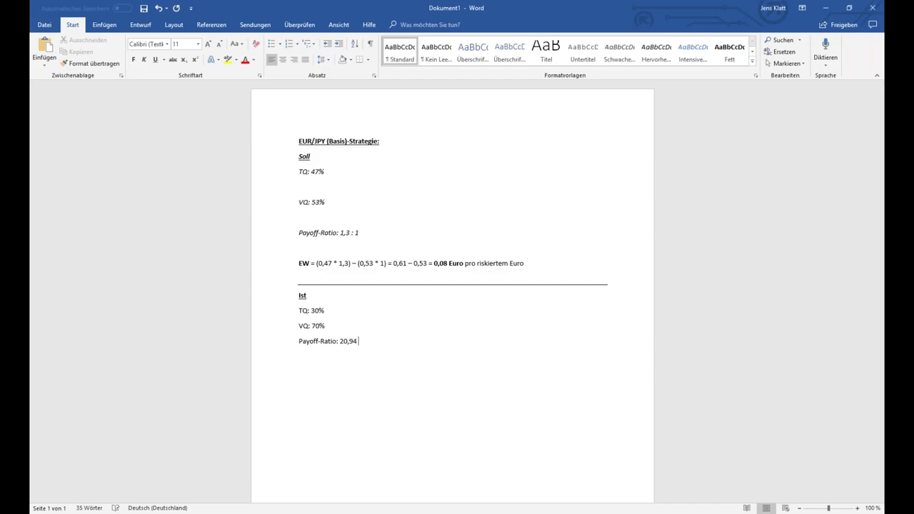
pyautogui.write(' : 25')
pyautogui.press('BackSpace')
pyautogui.write('25,37')
pyautogui.write('0,82 : 1')
# Step: Compare the actual TQ and payoff ratio with the Soll TQ by highlighting each line in turn
pyautogui.moveTo(299, 311); pyautogui.dragTo(332, 311)
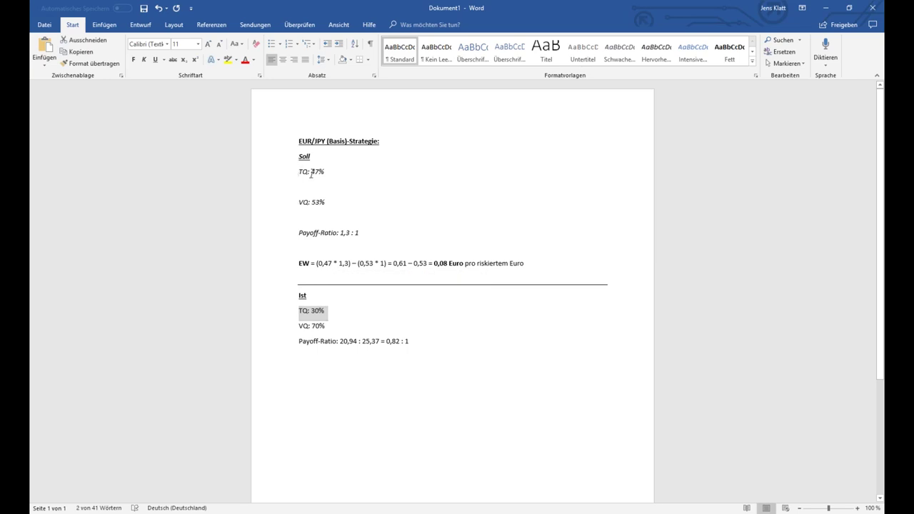
pyautogui.moveTo(299, 173); pyautogui.dragTo(328, 172)
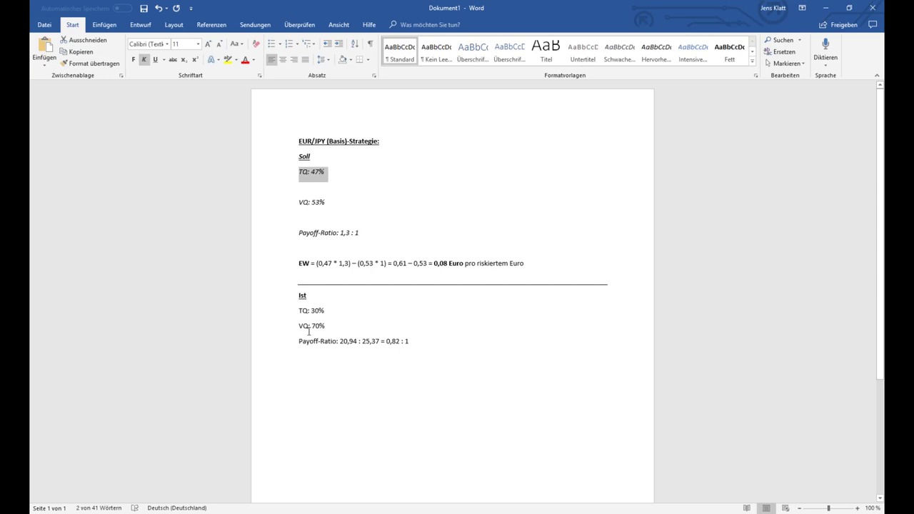
pyautogui.moveTo(300, 343); pyautogui.dragTo(411, 348)
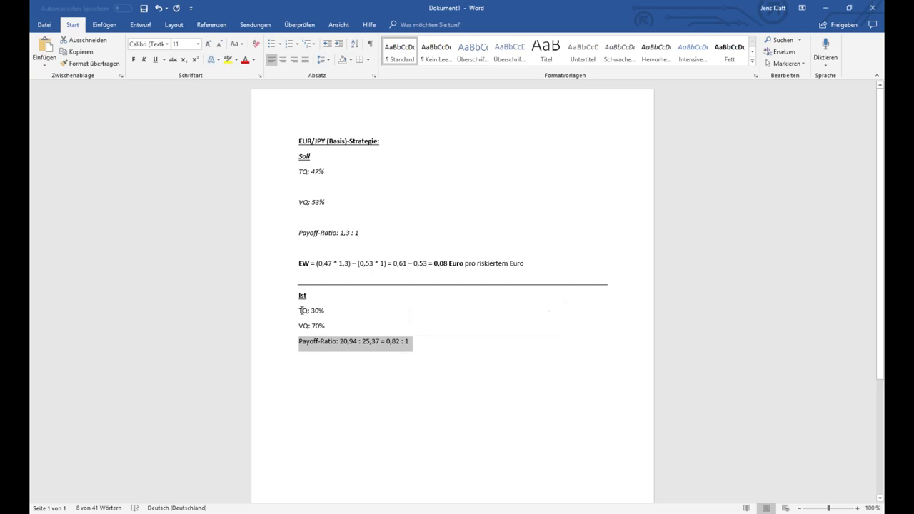
pyautogui.moveTo(300, 311); pyautogui.dragTo(321, 310)
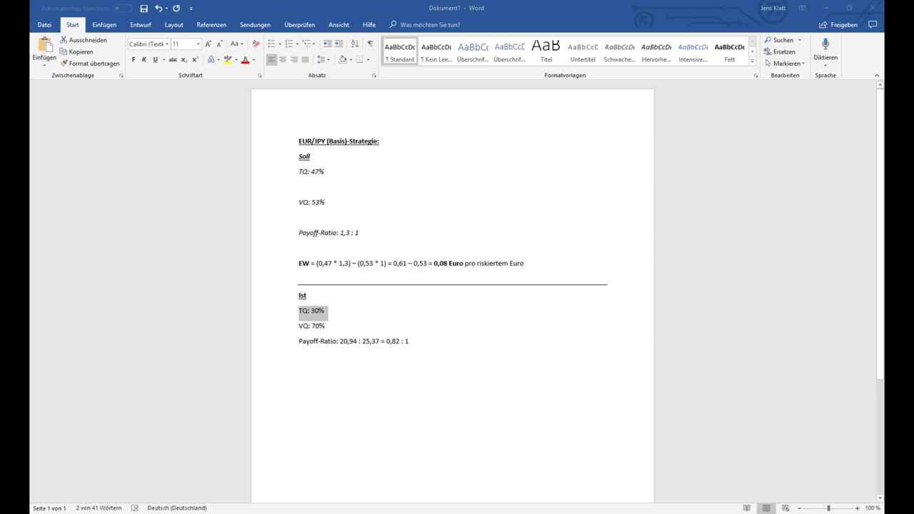
# Step: Switch to MetaTrader 4 and bring up the EURJPY H1 chart with the latest candles at the chart edge
pyautogui.hotkey('alt', 'Tab')
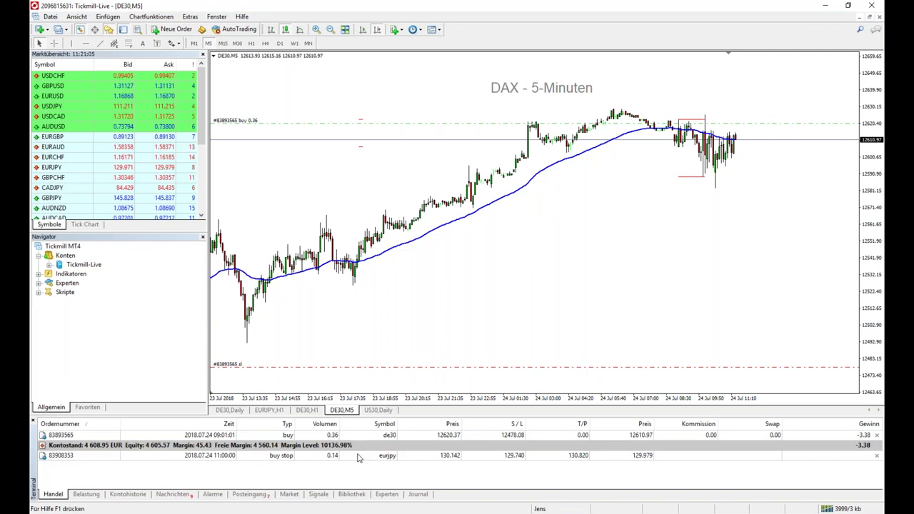
pyautogui.click(274, 413)
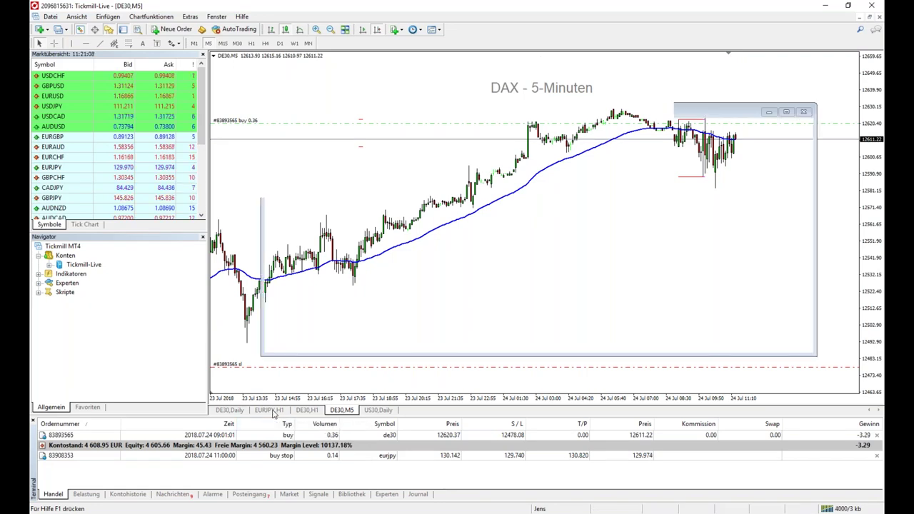
pyautogui.click(392, 284)
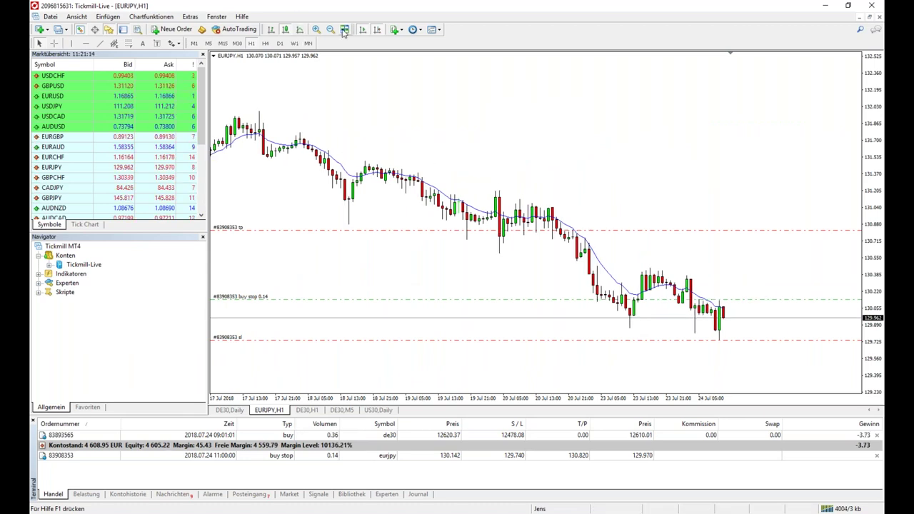
pyautogui.scroll(3, 445, 114)
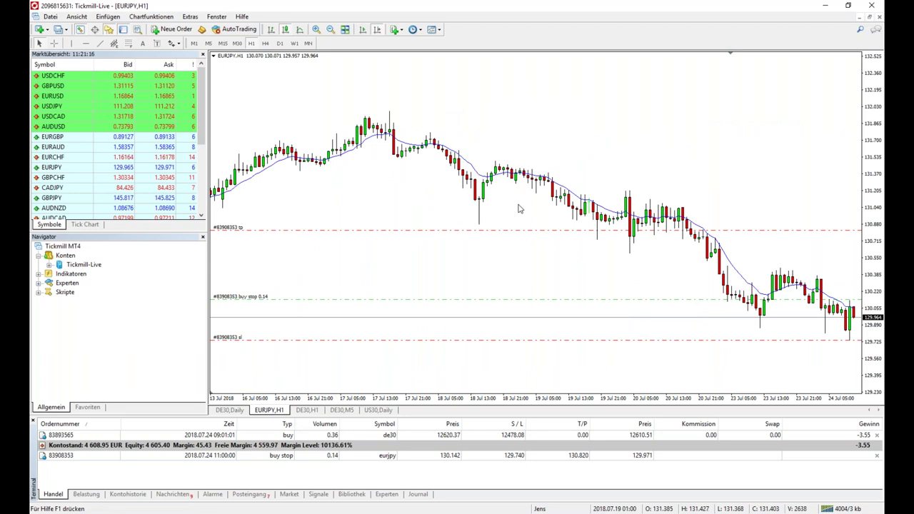
# Step: Draw an ellipse on the EURJPY H1 chart and place it over the price dip around 18 July 13:00
pyautogui.click(106, 18)
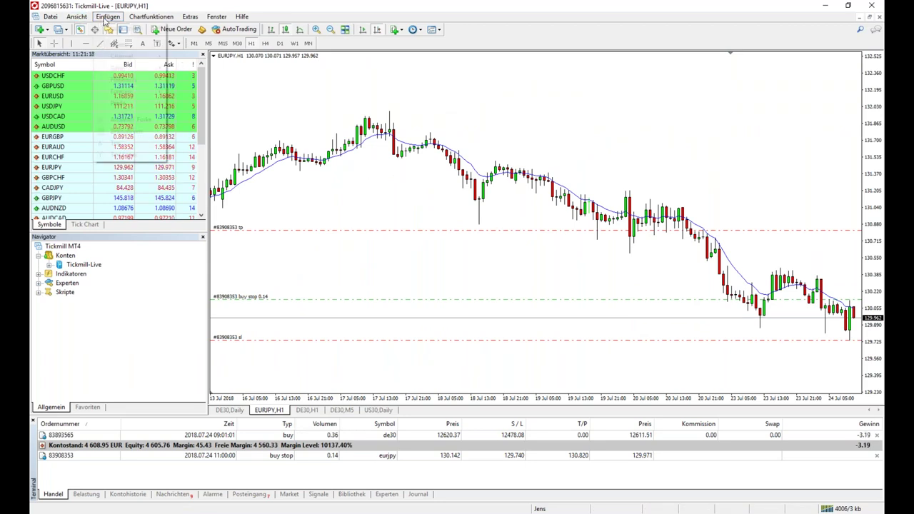
pyautogui.click(109, 20)
pyautogui.click(116, 19)
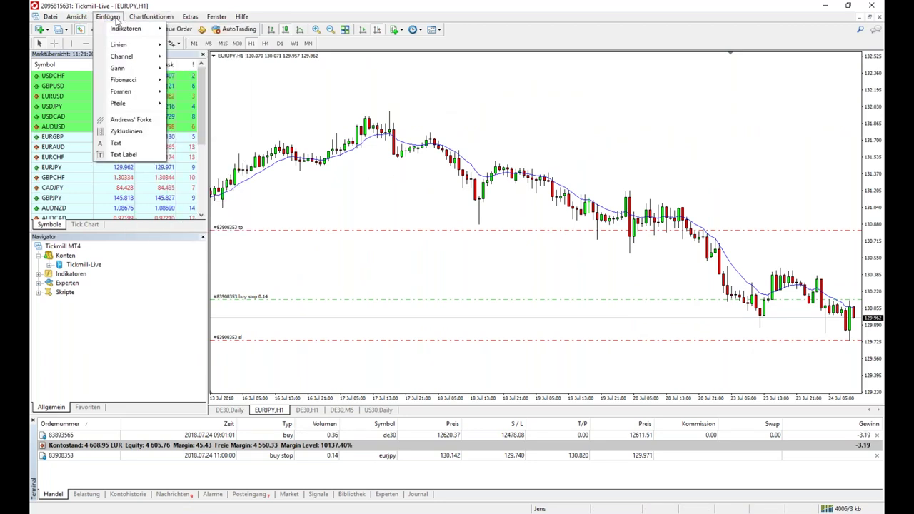
pyautogui.moveTo(153, 91)
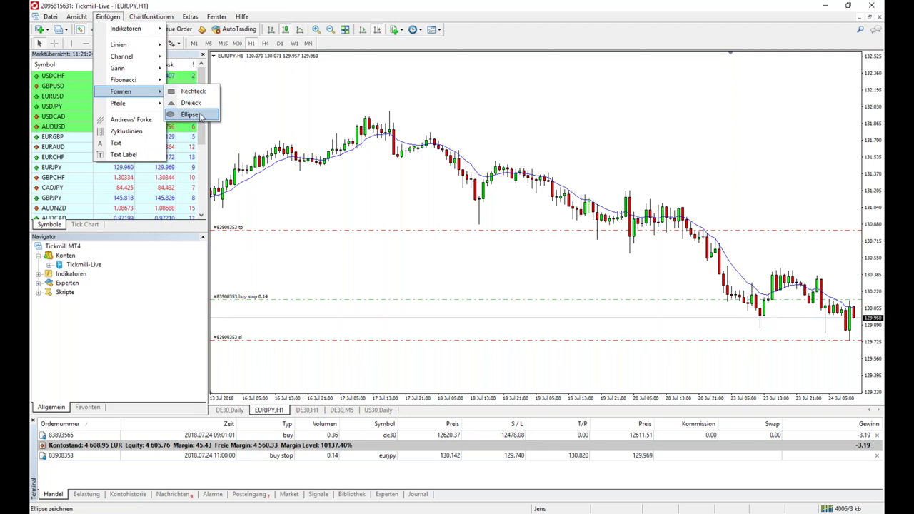
pyautogui.click(200, 116)
pyautogui.moveTo(492, 151); pyautogui.dragTo(448, 128)
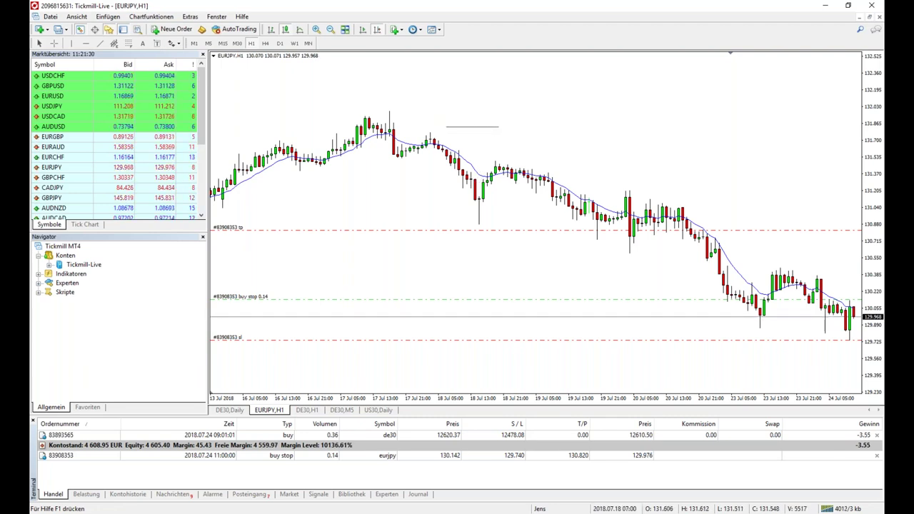
pyautogui.doubleClick(474, 128)
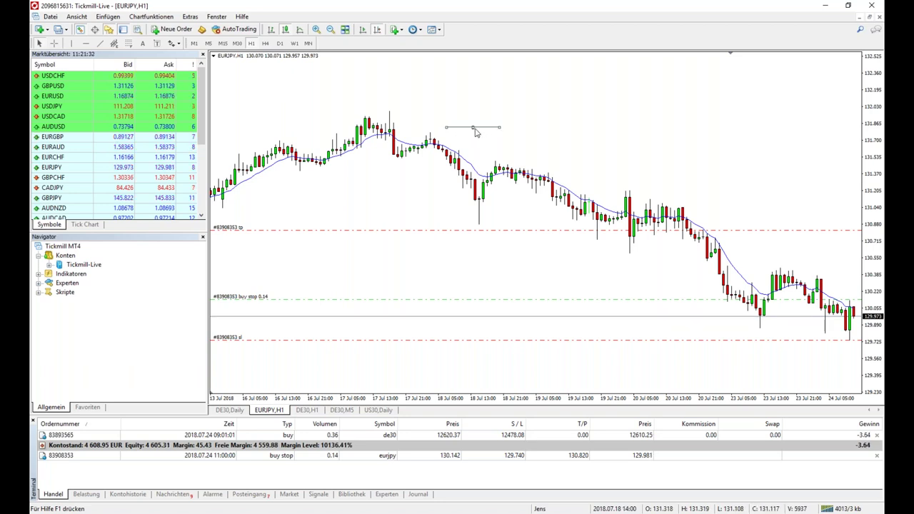
pyautogui.moveTo(476, 131); pyautogui.dragTo(480, 187)
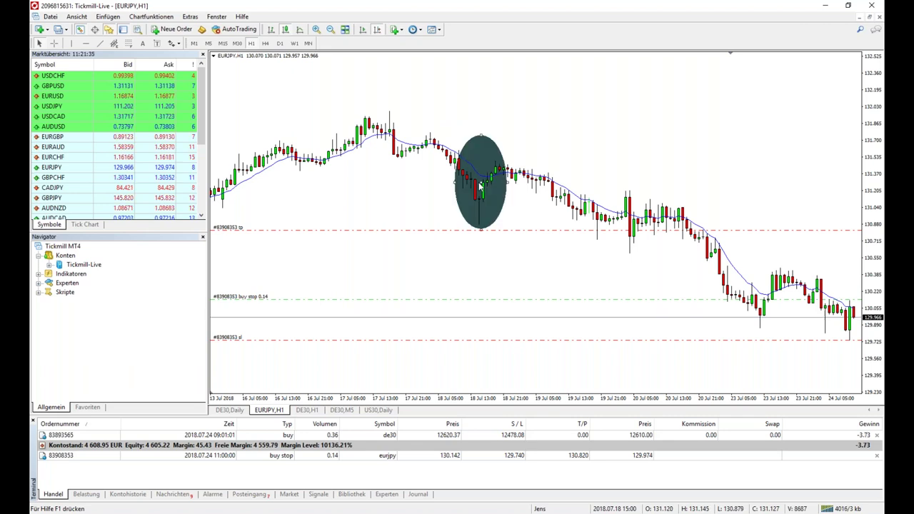
# Step: Change the ellipse's colour to yellow
pyautogui.rightClick(481, 143)
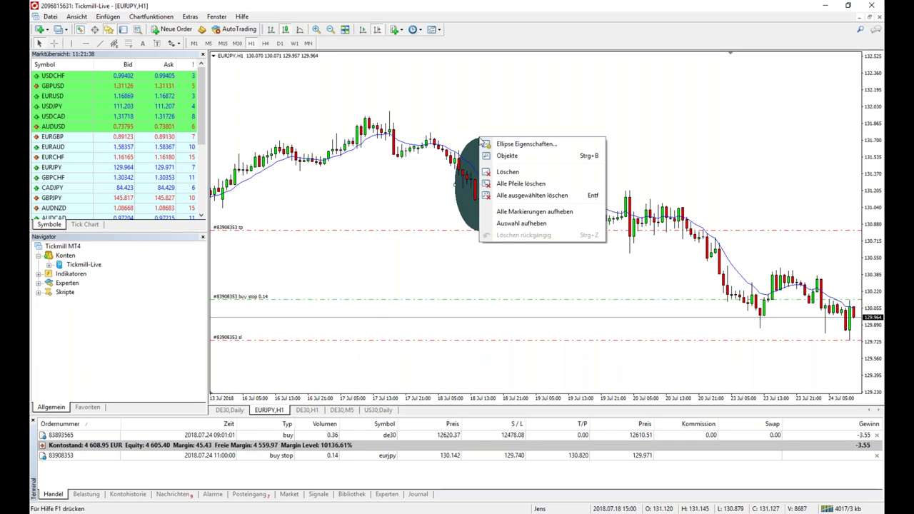
pyautogui.click(527, 143)
pyautogui.click(439, 269)
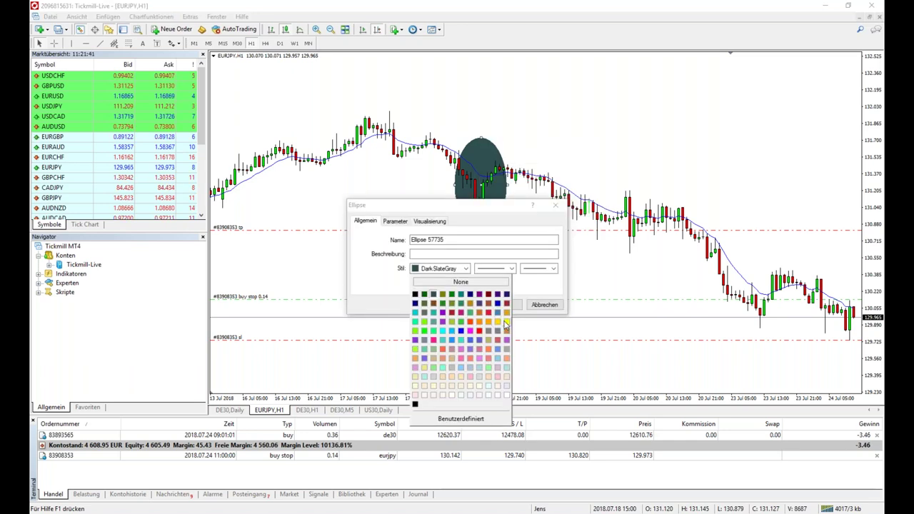
pyautogui.click(505, 322)
pyautogui.click(495, 304)
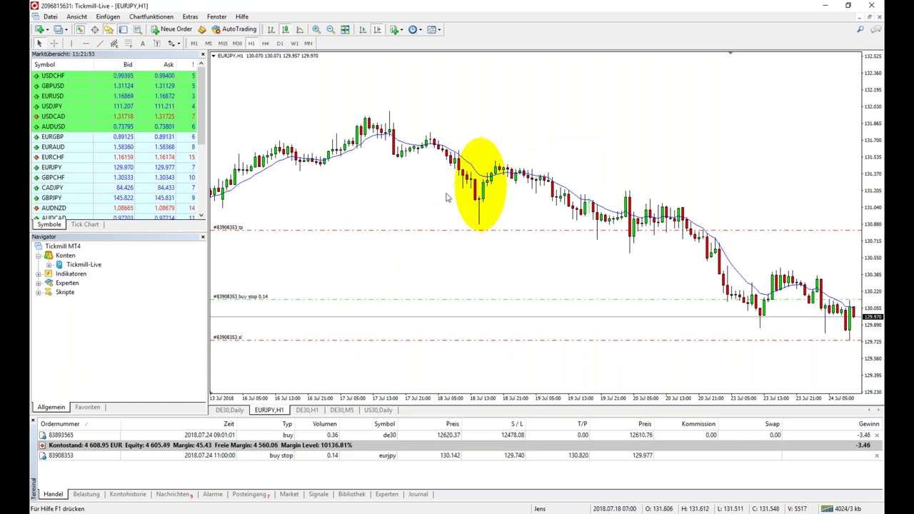
# Step: Examine the EURJPY price action in and around the yellow ellipse, using the crosshair
pyautogui.scroll(3, 448, 197)
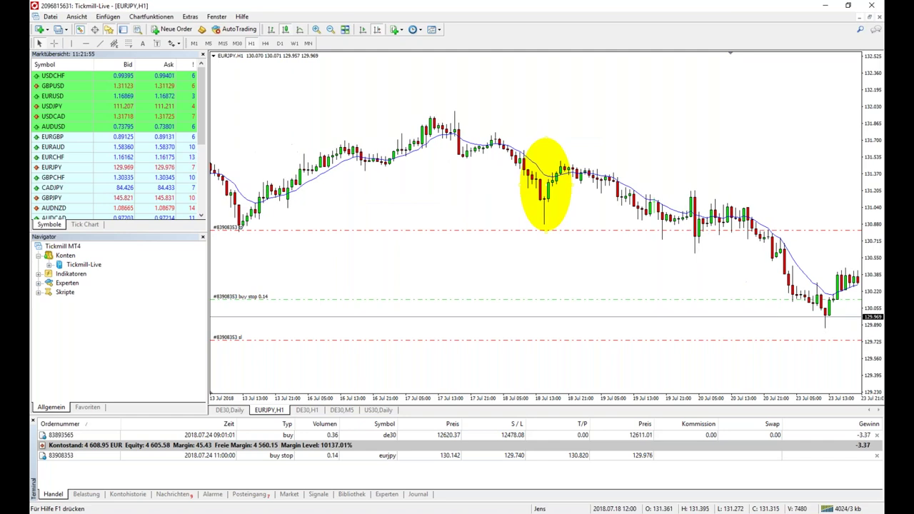
pyautogui.middleClick(497, 174)
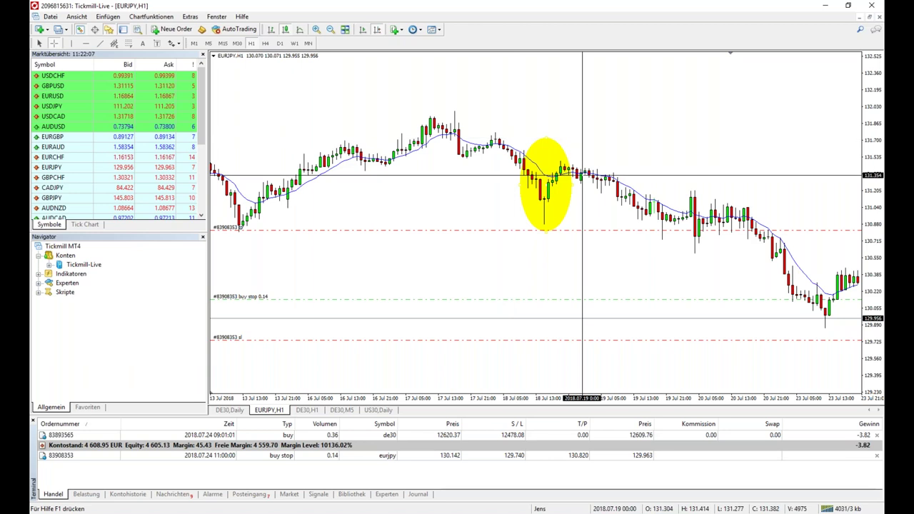
pyautogui.click(558, 150)
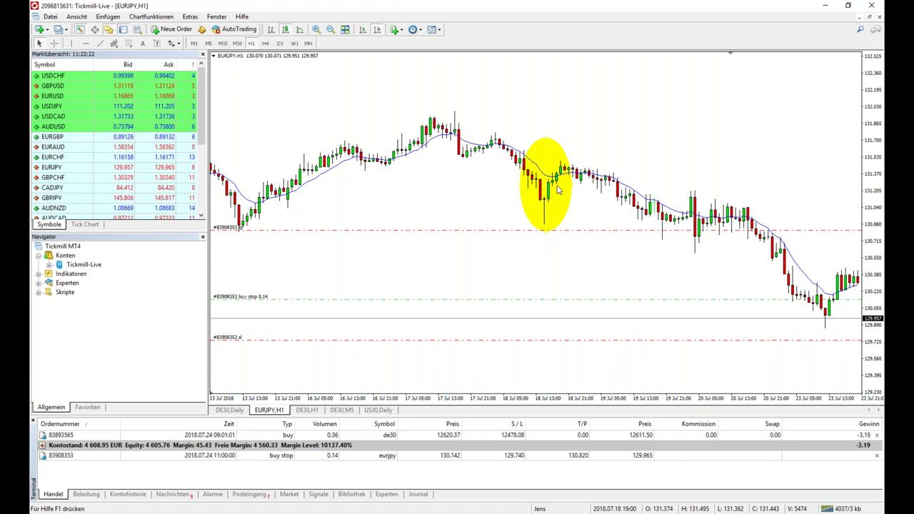
pyautogui.moveTo(570, 177)
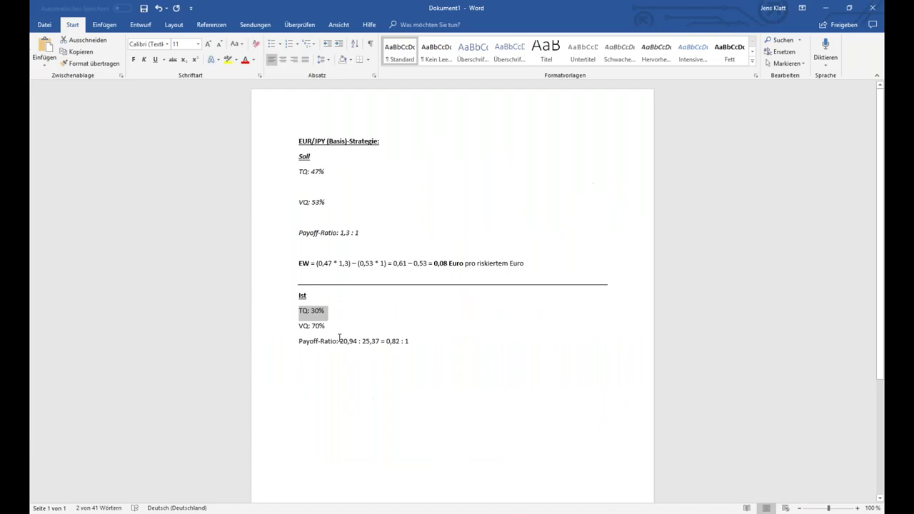
# Step: Switch to Word and highlight the average win of 20,94 in the actual payoff ratio
pyautogui.write('20,94 : 25,37 = 0,82 : 1')
pyautogui.doubleClick(350, 343)
pyautogui.press('F9')
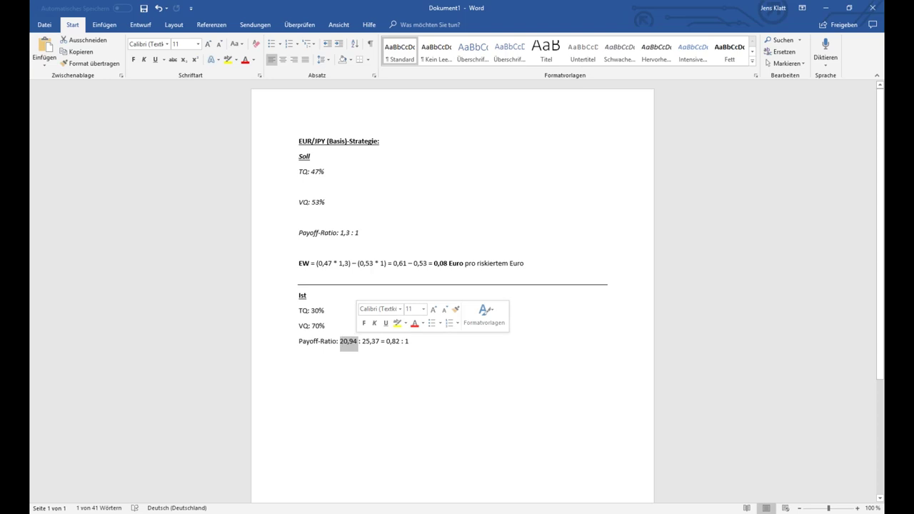
pyautogui.press('Right')
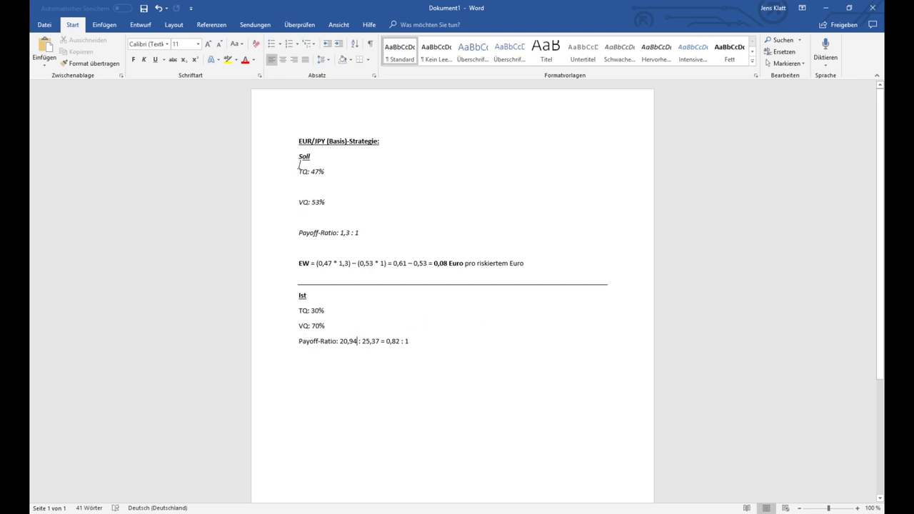
# Step: Remove the blank lines between the TQ, VQ, Payoff-Ratio and EW lines of the Soll block
pyautogui.click(285, 266)
pyautogui.click(243, 283)
pyautogui.click(410, 238)
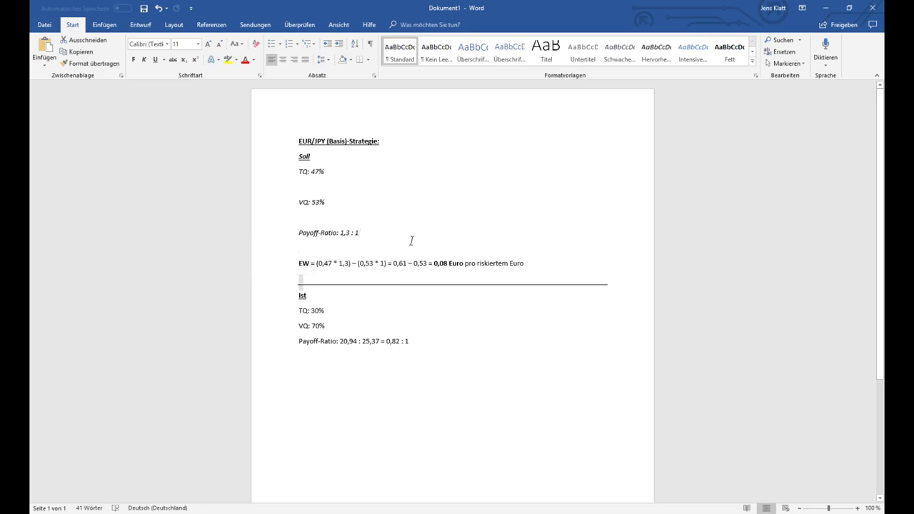
pyautogui.press('BackSpace')
pyautogui.press('Up')
pyautogui.press('BackSpace')
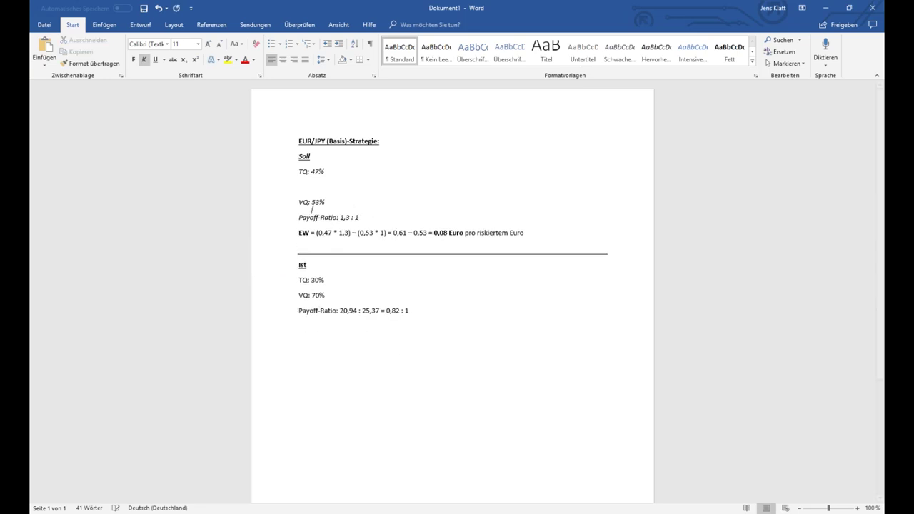
pyautogui.press('Up')
pyautogui.press('BackSpace')
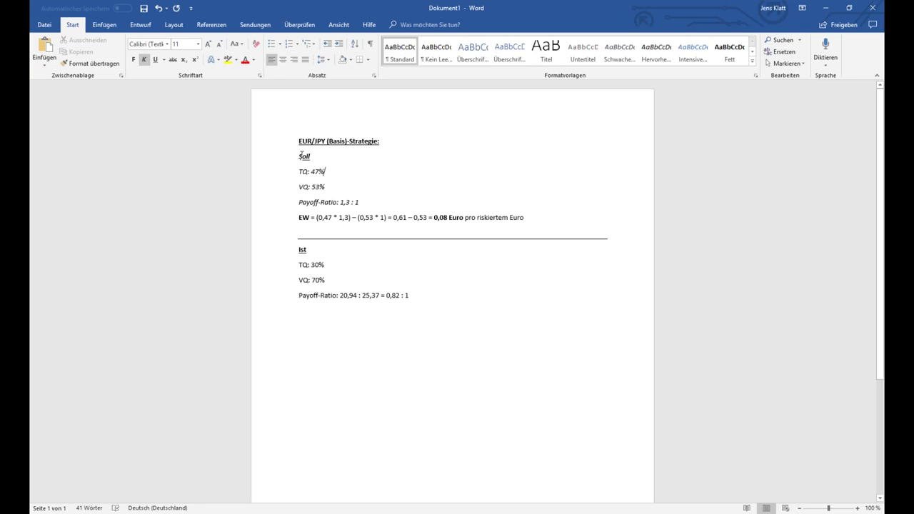
# Step: Compare the Soll and Ist blocks of the EUR/JPY strategy by highlighting the target figures, the EW line and the actual figures
pyautogui.moveTo(299, 157); pyautogui.dragTo(514, 219)
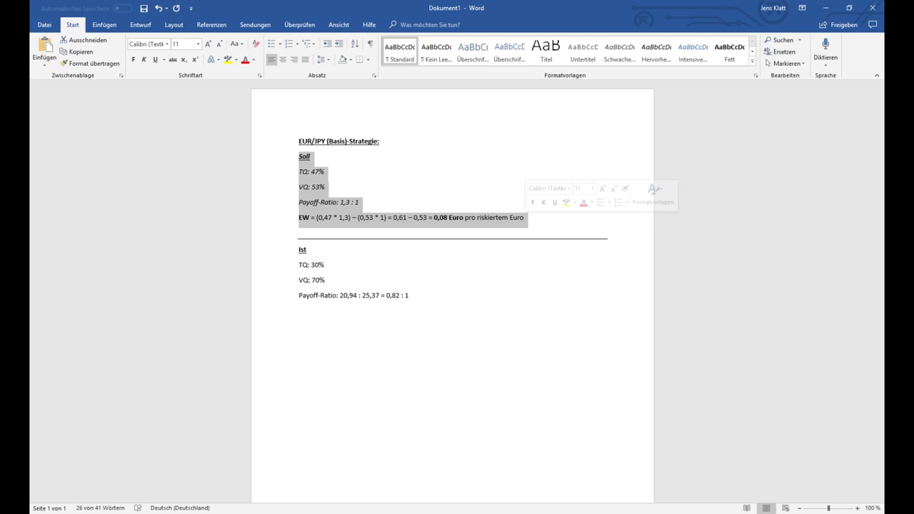
pyautogui.click(297, 156)
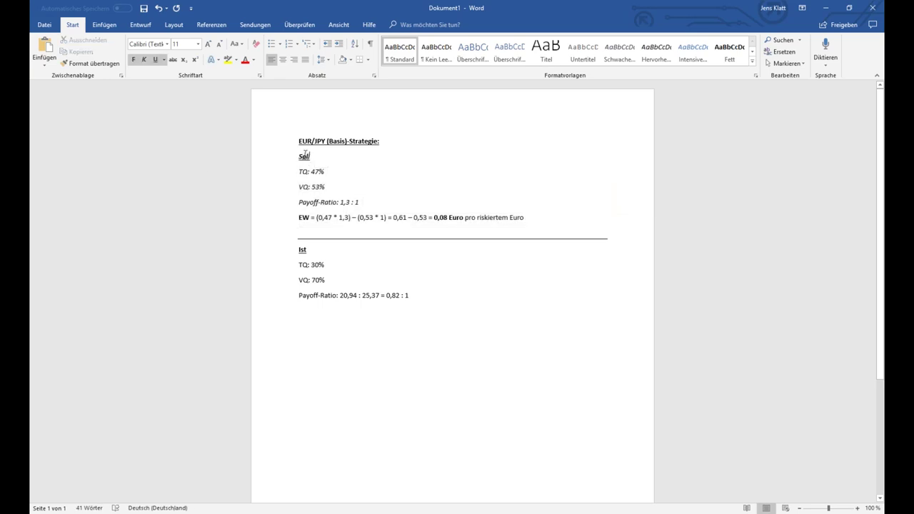
pyautogui.moveTo(297, 156); pyautogui.dragTo(346, 208)
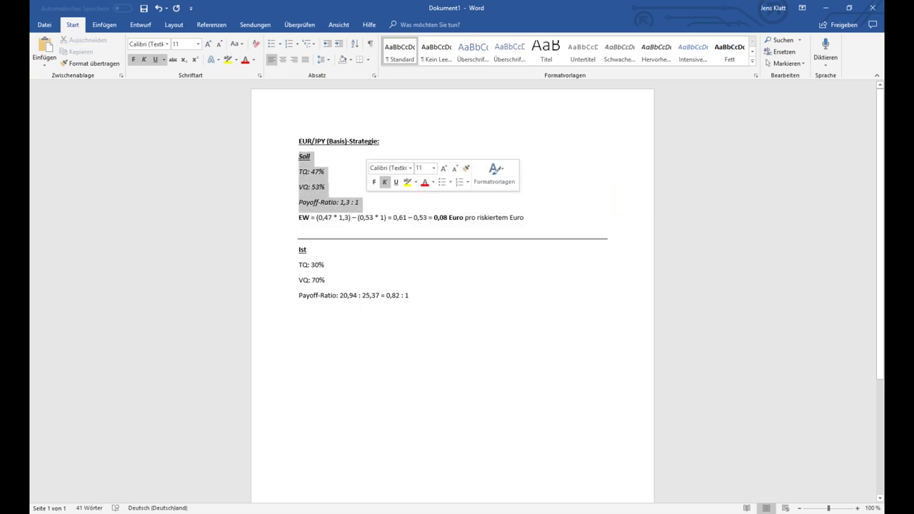
pyautogui.click(287, 220)
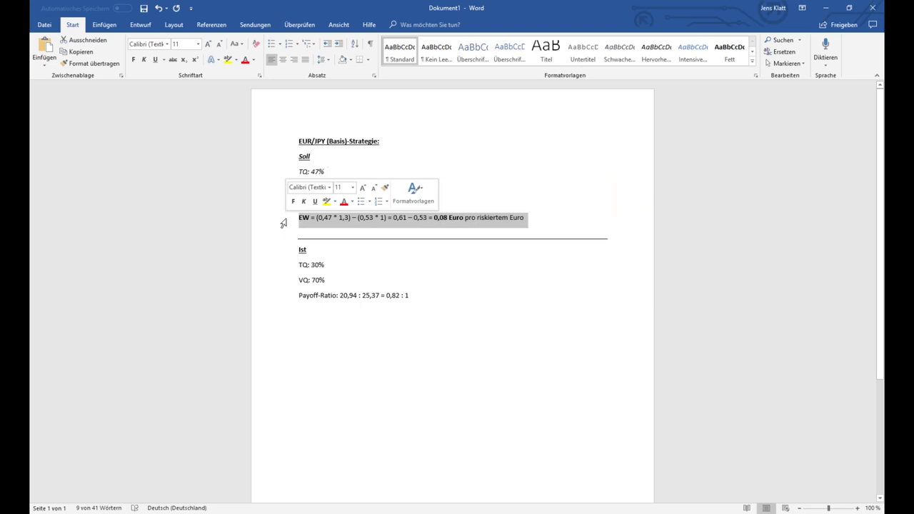
pyautogui.moveTo(298, 250); pyautogui.dragTo(429, 293)
pyautogui.click(395, 335)
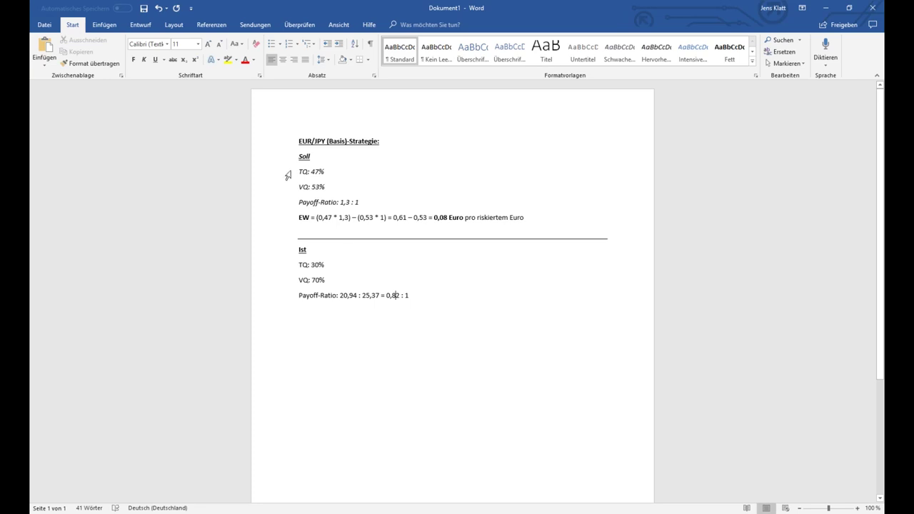
pyautogui.moveTo(298, 171); pyautogui.dragTo(353, 208)
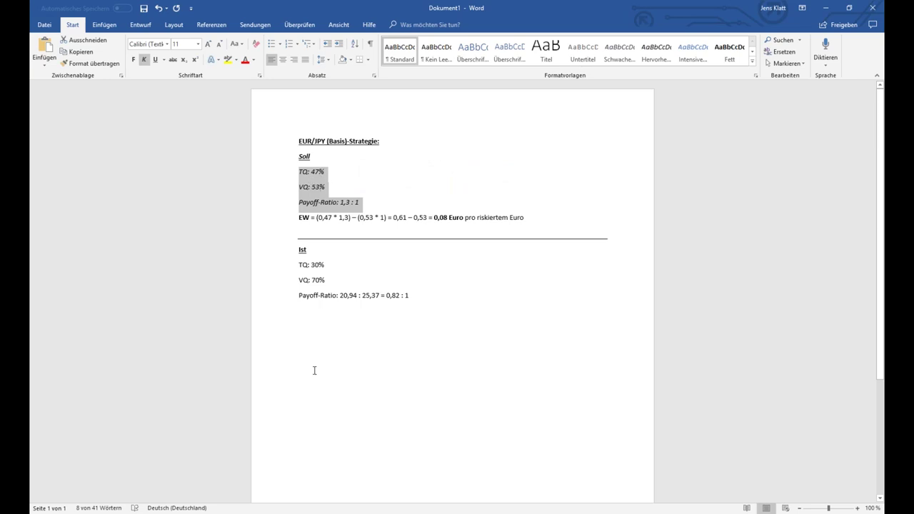
# Step: Switch to the Monte-Carlo simulation page in Firefox and set the Gewinnchance to 47 %
pyautogui.click(192, 513)
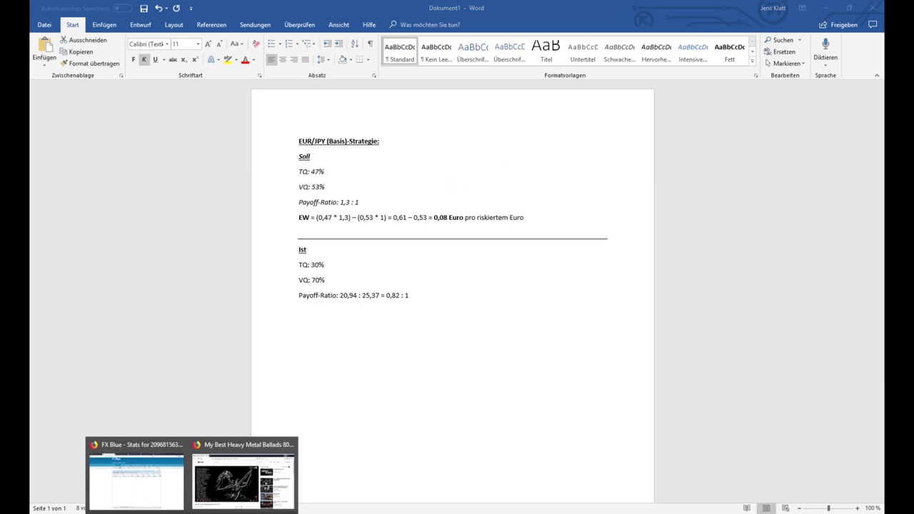
pyautogui.click(152, 464)
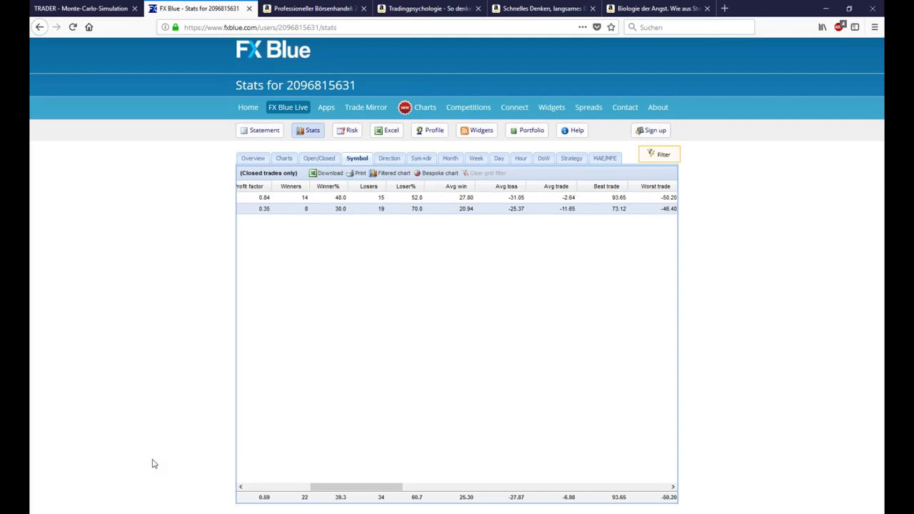
pyautogui.click(85, 12)
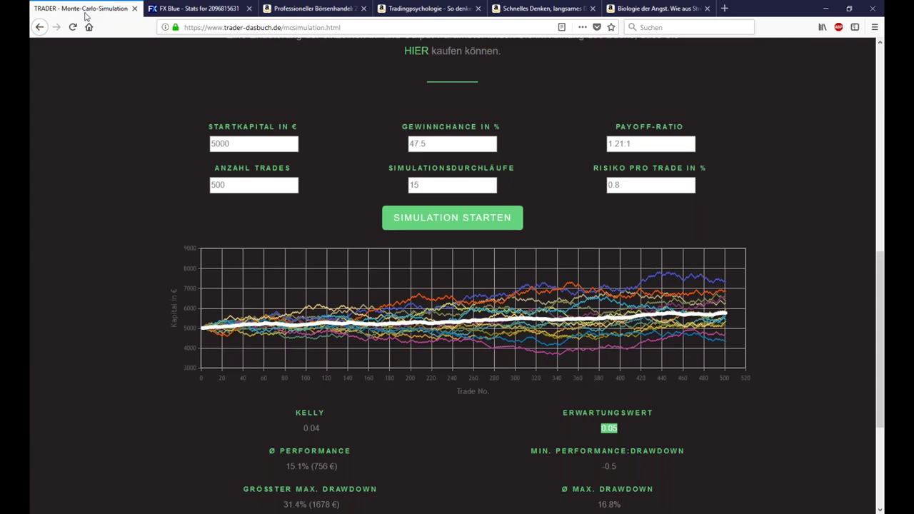
pyautogui.moveTo(222, 184); pyautogui.dragTo(181, 184)
pyautogui.click(426, 141)
pyautogui.press('BackSpace')
pyautogui.press('BackSpace')
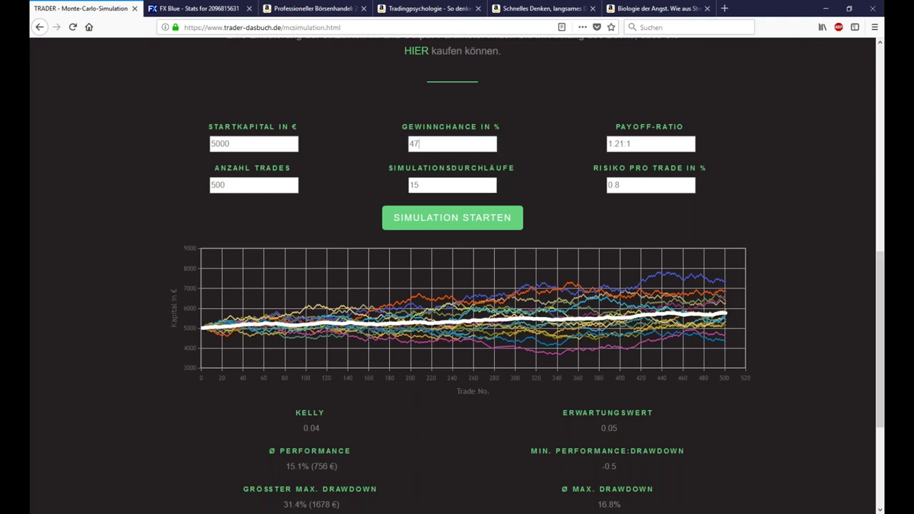
# Step: Set the payoff ratio to 1.3:1, run the Monte-Carlo simulation and review its capital curves and key figures
pyautogui.click(462, 182)
pyautogui.click(622, 142)
pyautogui.press('BackSpace')
pyautogui.press('BackSpace')
pyautogui.write('3')
pyautogui.click(626, 185)
pyautogui.click(481, 221)
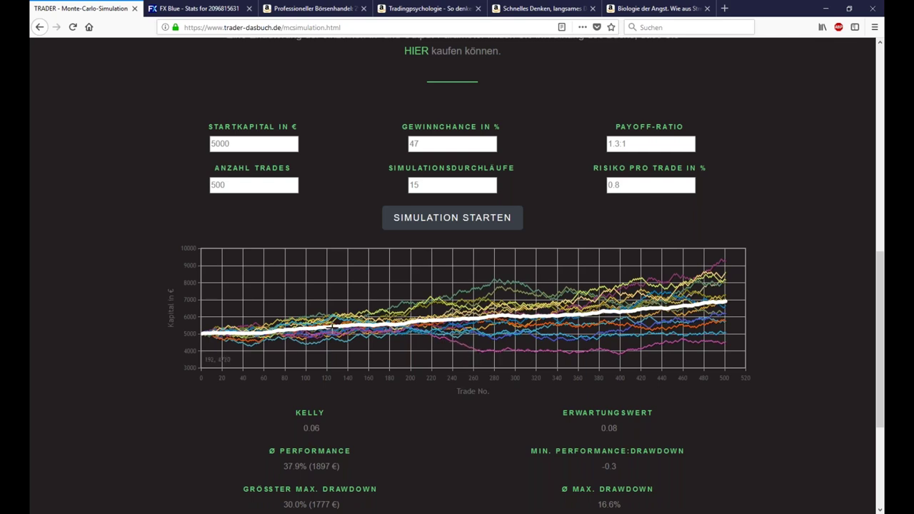
pyautogui.scroll(-1, 189, 356)
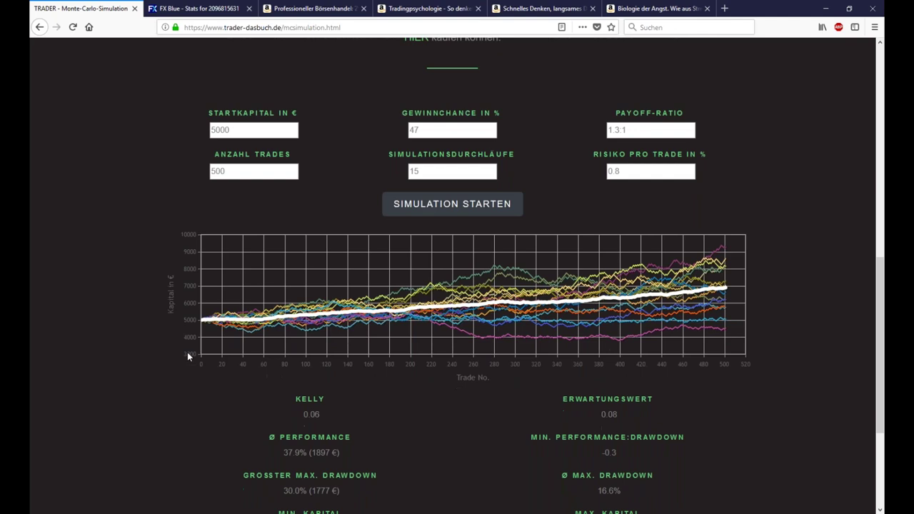
pyautogui.scroll(-1, 187, 353)
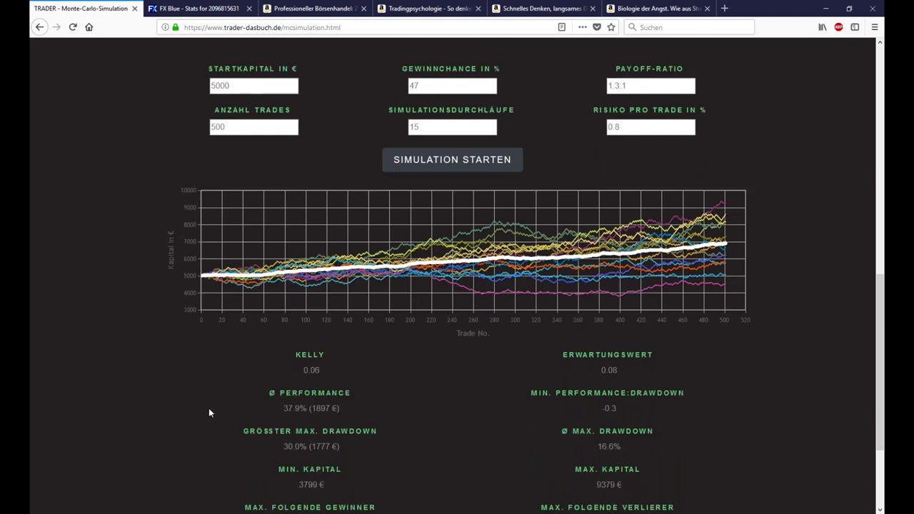
# Step: Examine the capital curves and key figures of the simulation run, highlighting the average performance
pyautogui.scroll(1, 214, 400)
pyautogui.scroll(1, 249, 380)
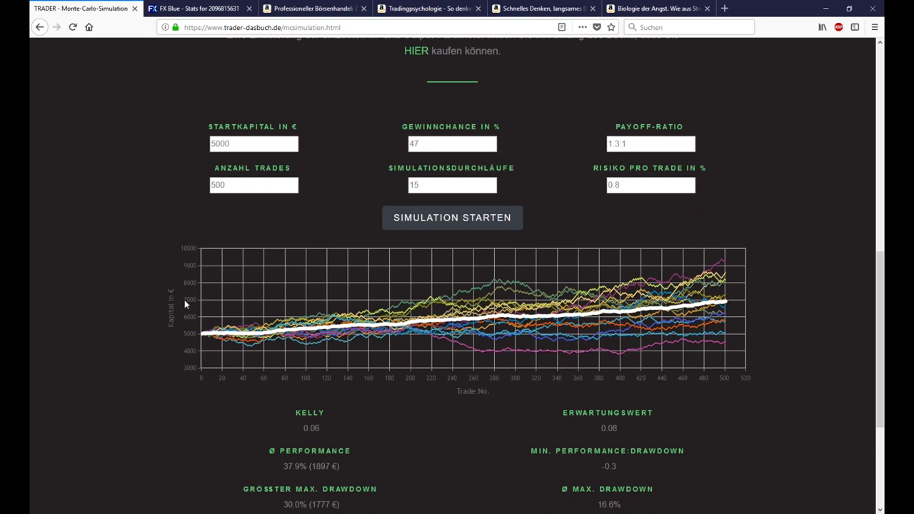
pyautogui.scroll(-1, 185, 301)
pyautogui.scroll(-2, 274, 353)
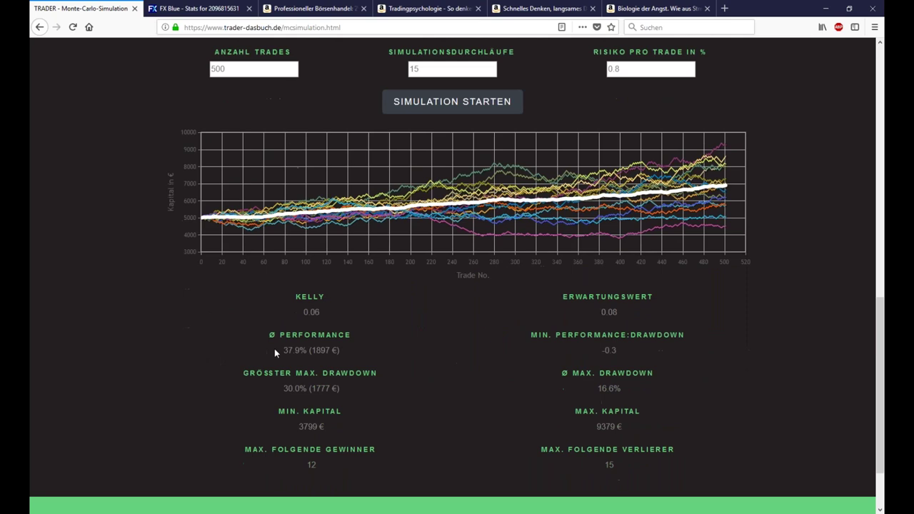
pyautogui.tripleClick(274, 349)
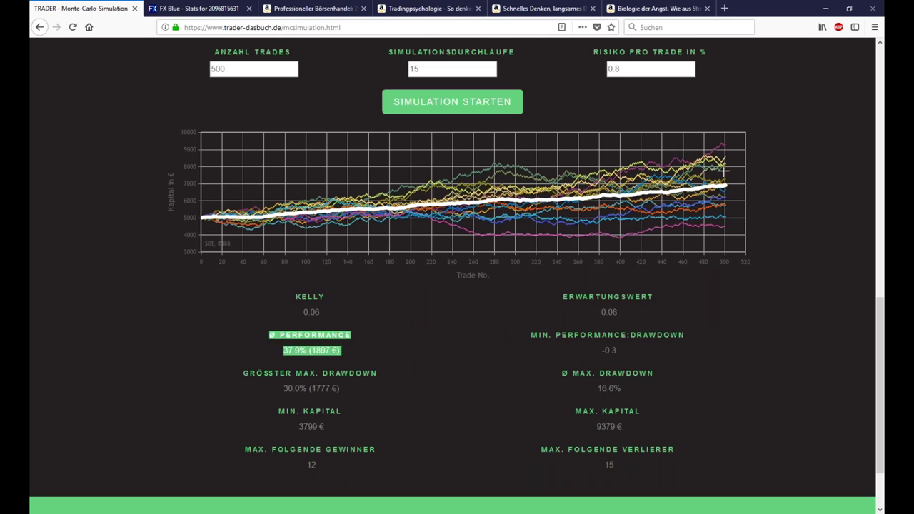
pyautogui.click(277, 353)
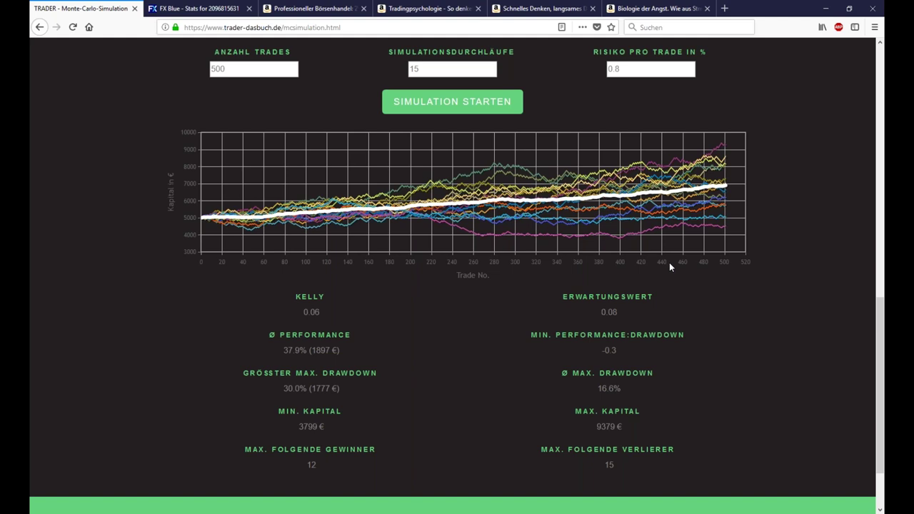
pyautogui.scroll(-1, 670, 262)
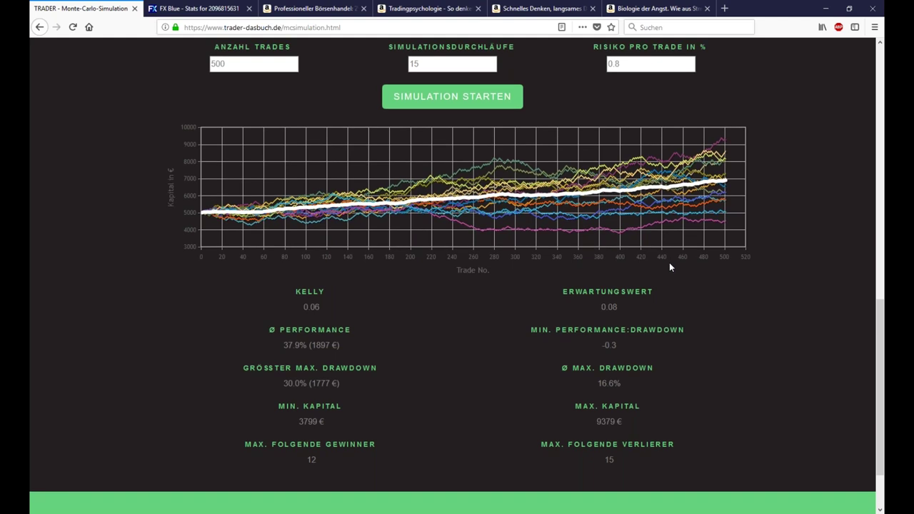
pyautogui.scroll(-2, 670, 263)
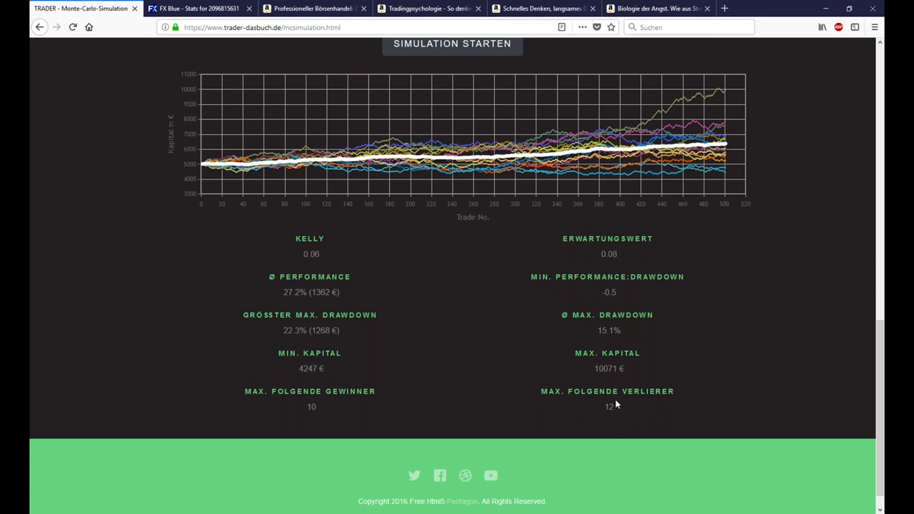
# Step: Compare the input values, capital curves and longest winning and losing streaks of the repeated Monte-Carlo run
pyautogui.scroll(1, 619, 393)
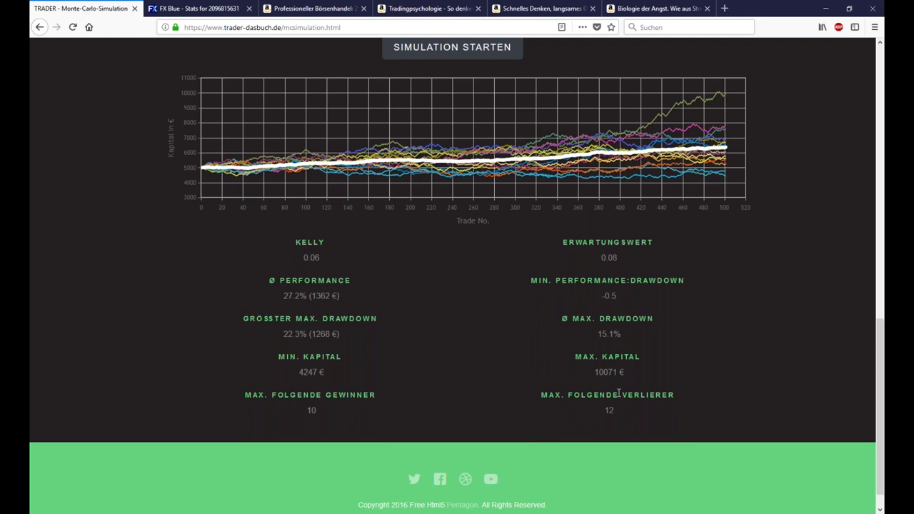
pyautogui.scroll(3, 619, 393)
pyautogui.press('Tab')
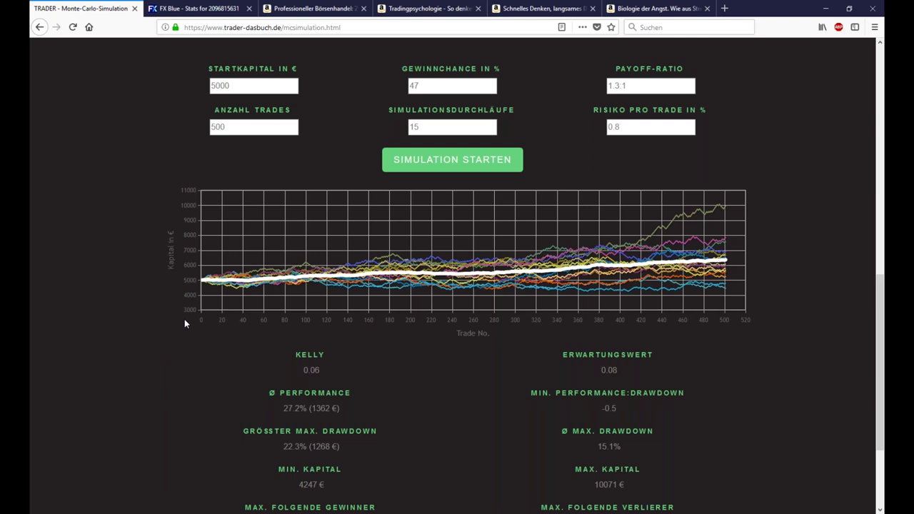
pyautogui.scroll(-1, 184, 320)
pyautogui.scroll(-2, 184, 323)
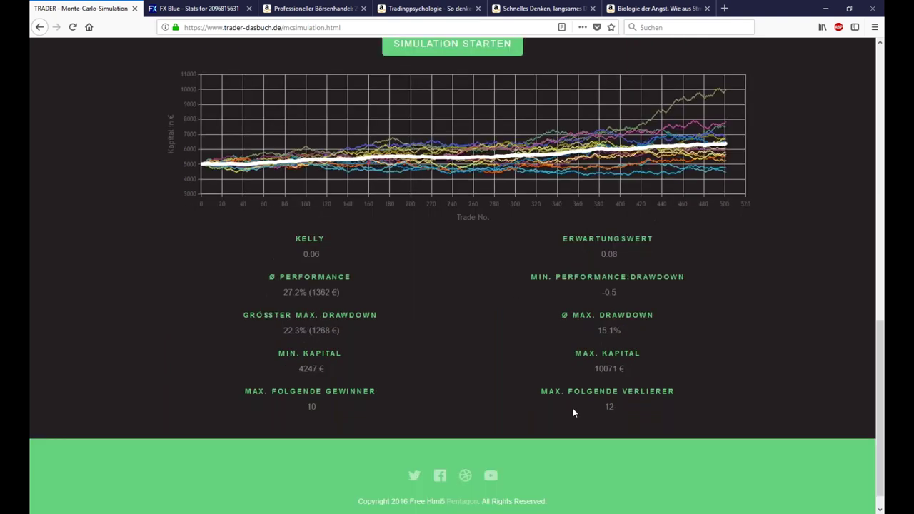
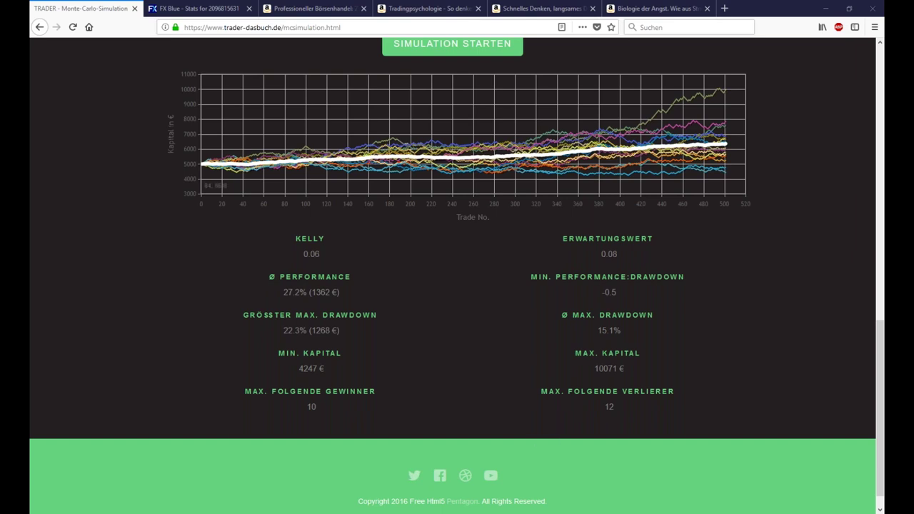
# Step: Switch to the FX Blue stats, break the closed trades down by symbol and direction, and highlight the EURJPY / Sell row
pyautogui.click(214, 6)
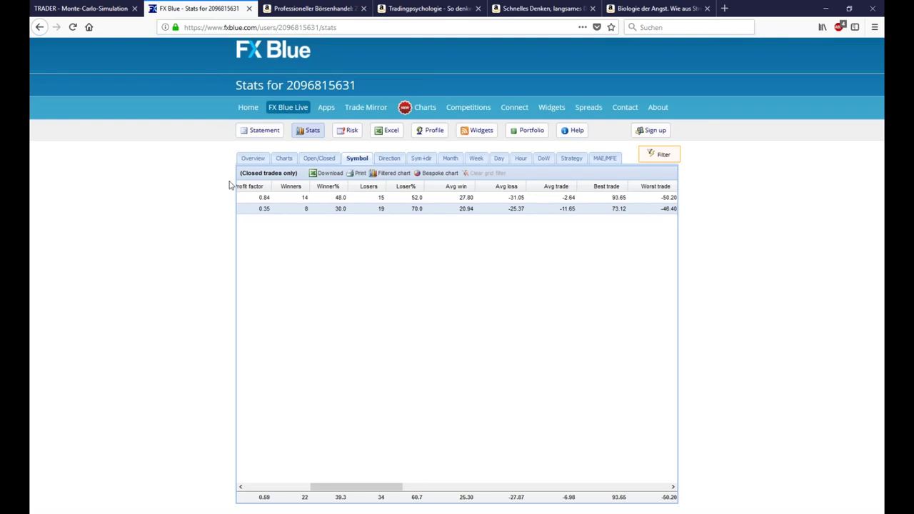
pyautogui.moveTo(345, 487); pyautogui.dragTo(250, 498)
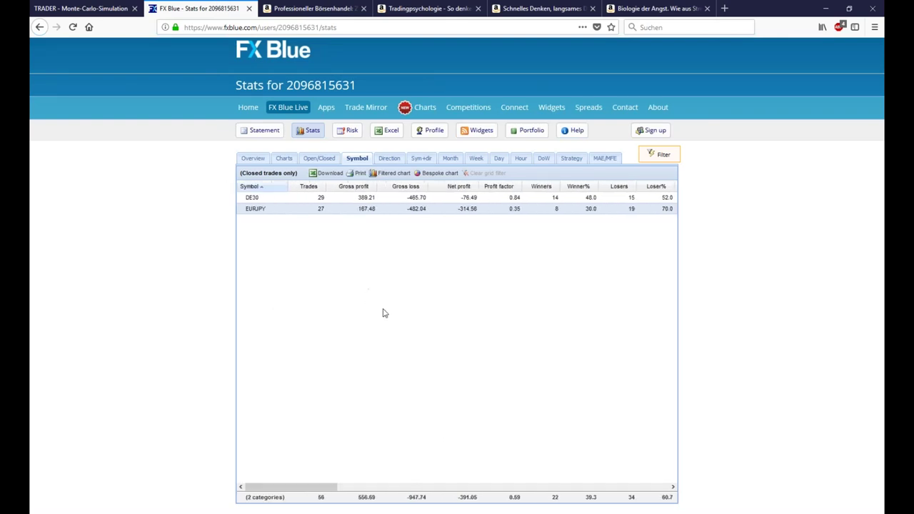
pyautogui.click(421, 158)
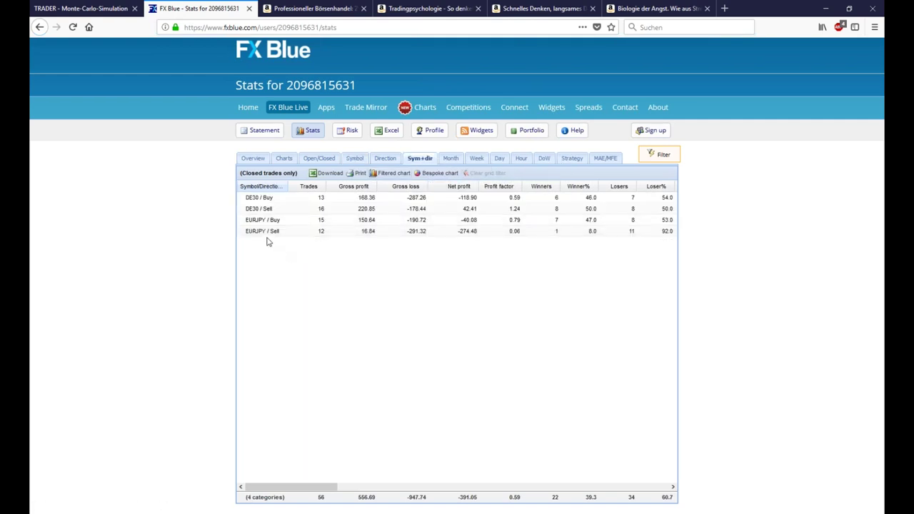
pyautogui.click(271, 234)
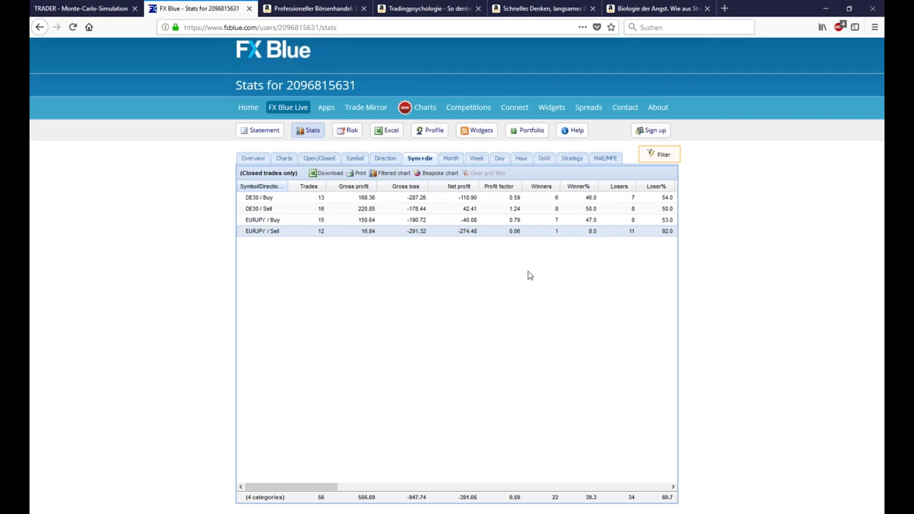
pyautogui.moveTo(322, 490); pyautogui.dragTo(293, 467)
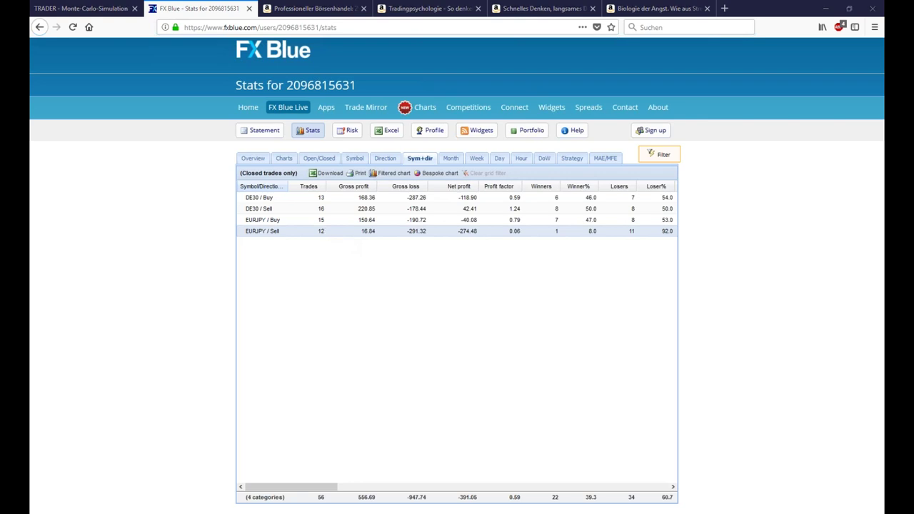
# Step: Switch to the EURJPY H1 chart in MetaTrader, delete the yellow ellipse and bring the latest candles into view
pyautogui.hotkey('alt', 'Tab')
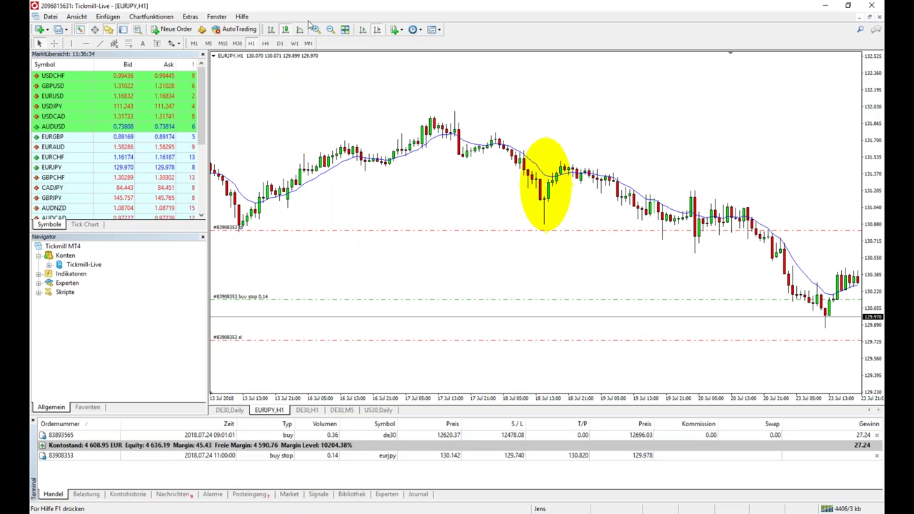
pyautogui.rightClick(559, 217)
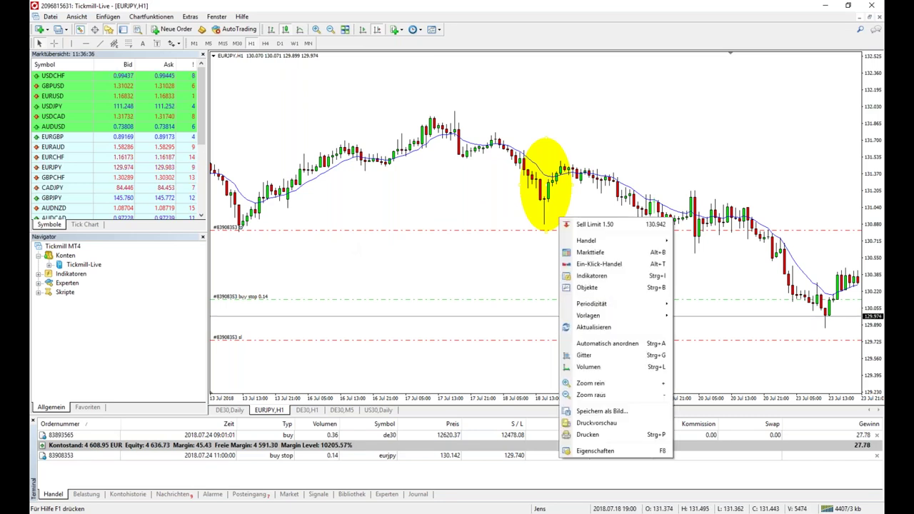
pyautogui.click(530, 227)
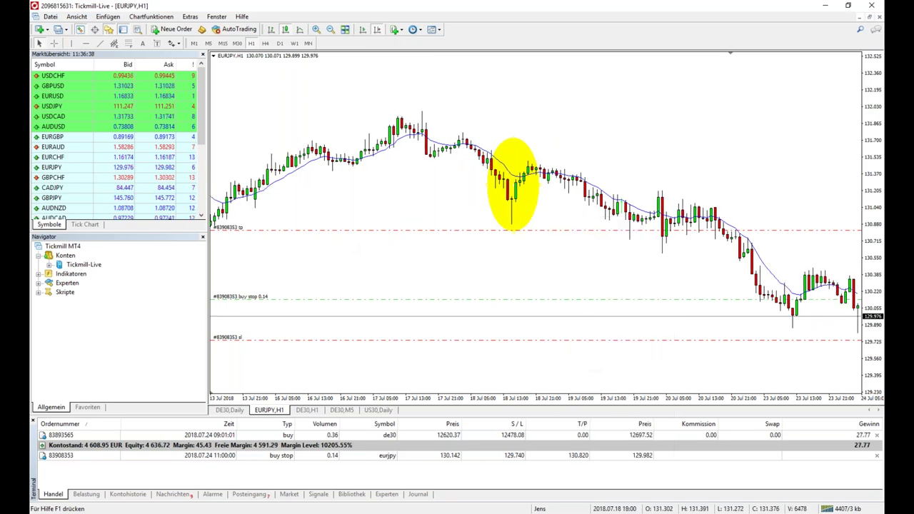
pyautogui.rightClick(515, 141)
pyautogui.click(536, 174)
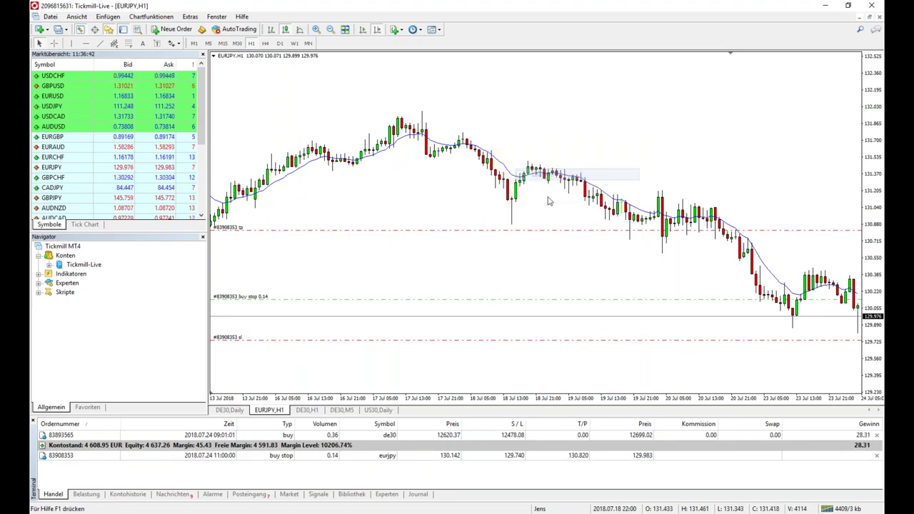
pyautogui.click(363, 29)
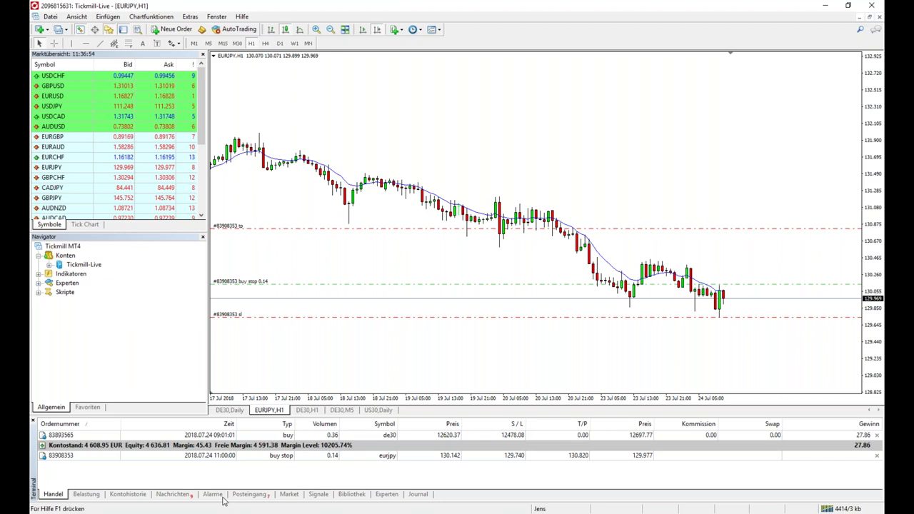
# Step: Examine the open DAX position on the DE30 M5 chart and the pending buy stop on the EURJPY H1 chart
pyautogui.click(342, 410)
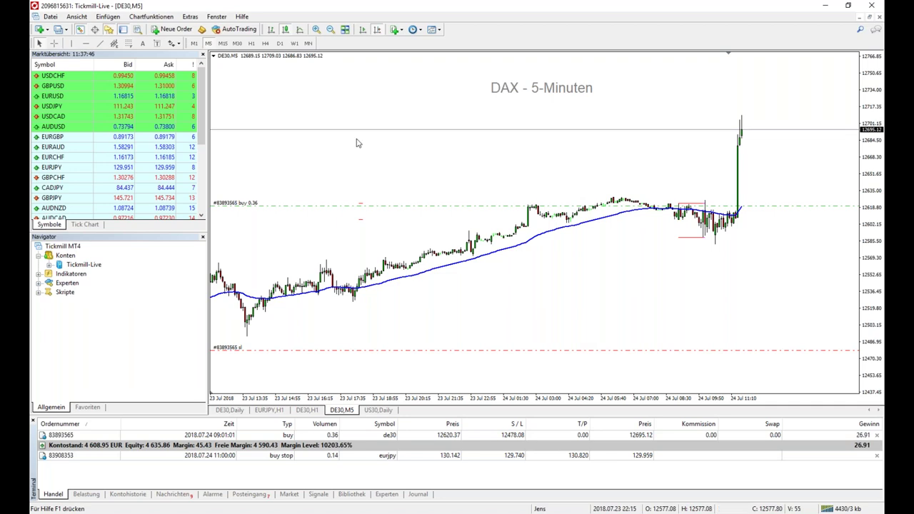
pyautogui.click(269, 410)
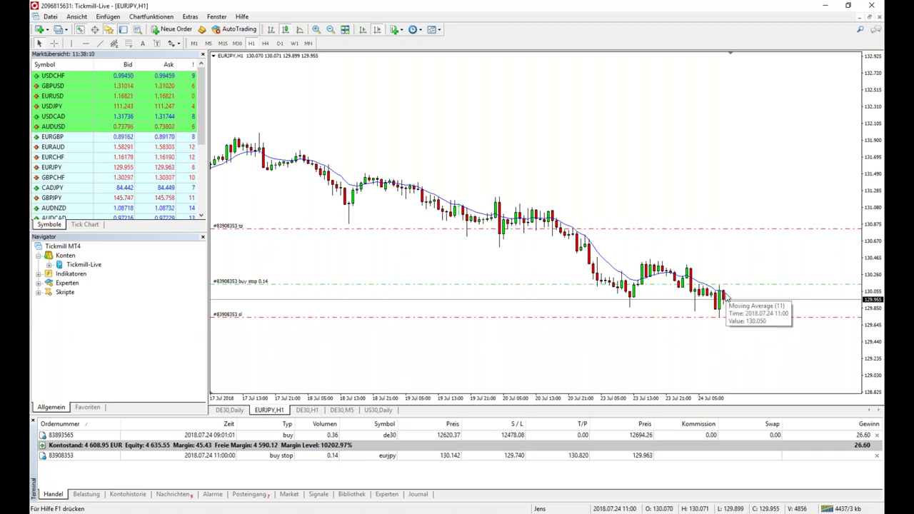
pyautogui.moveTo(724, 305)
# Step: Return to the Monte-Carlo simulation in Firefox and rerun it several times with the same parameters
pyautogui.moveTo(284, 462)
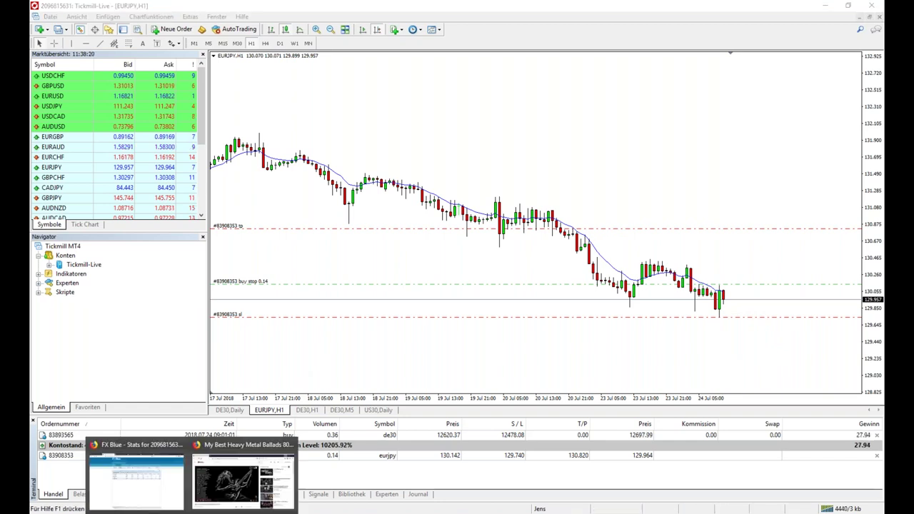
pyautogui.click(138, 475)
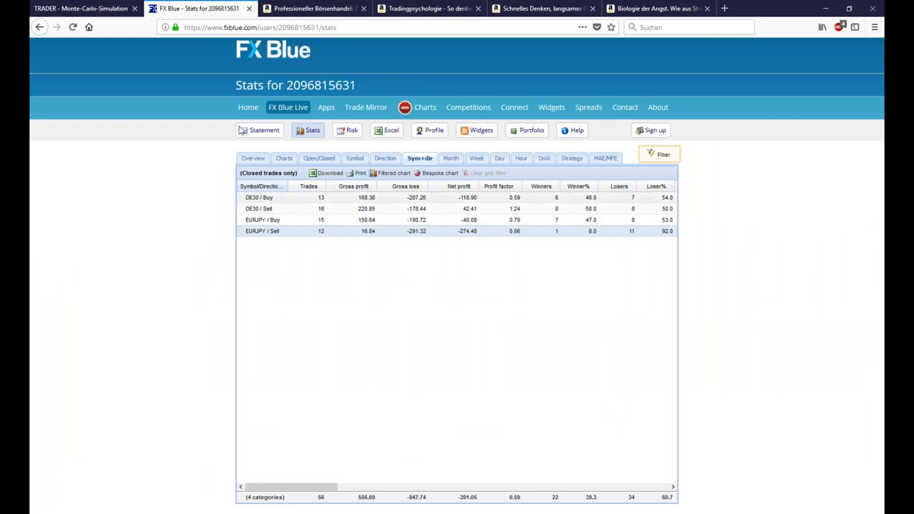
pyautogui.click(99, 6)
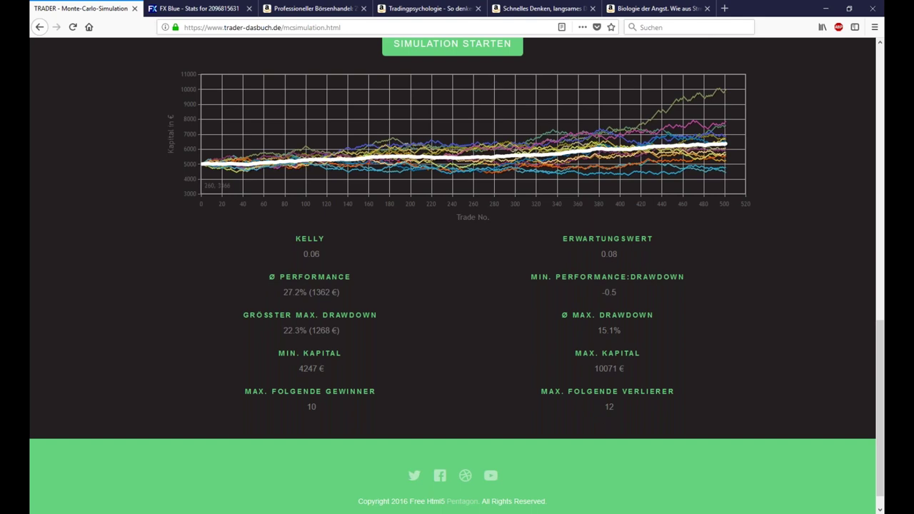
pyautogui.click(427, 45)
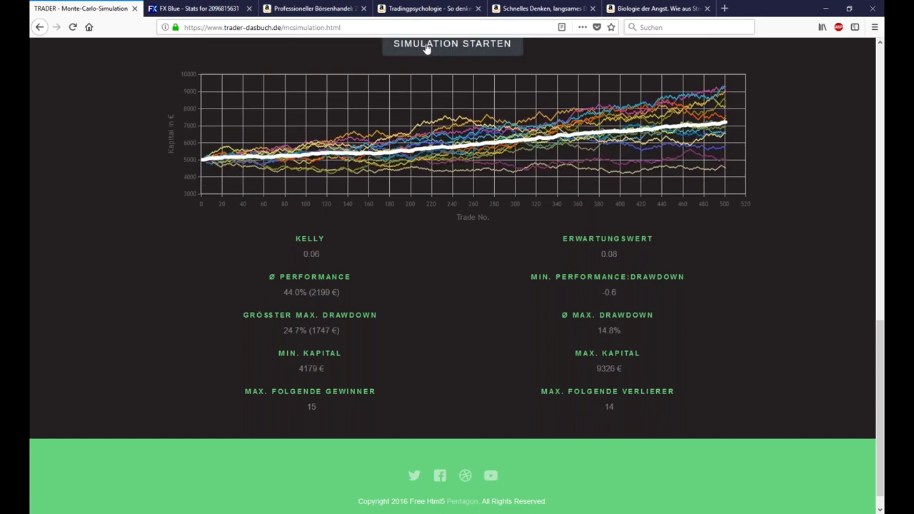
pyautogui.click(426, 45)
pyautogui.click(426, 46)
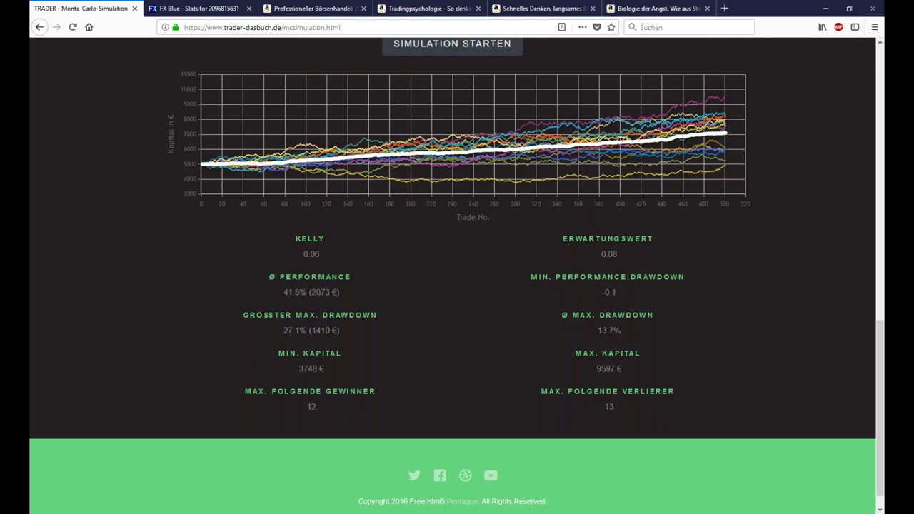
pyautogui.click(427, 46)
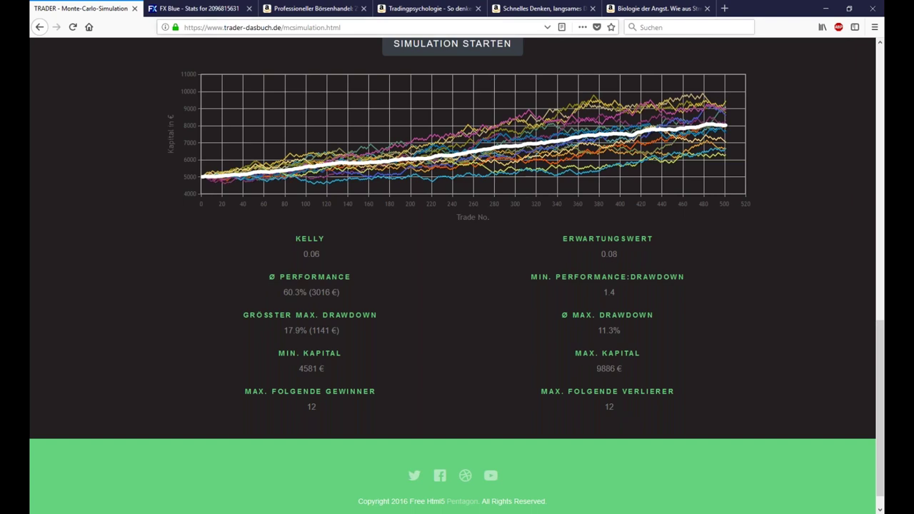
# Step: Return to the FX Blue stats and show the closed trades grouped by symbol
pyautogui.click(207, 9)
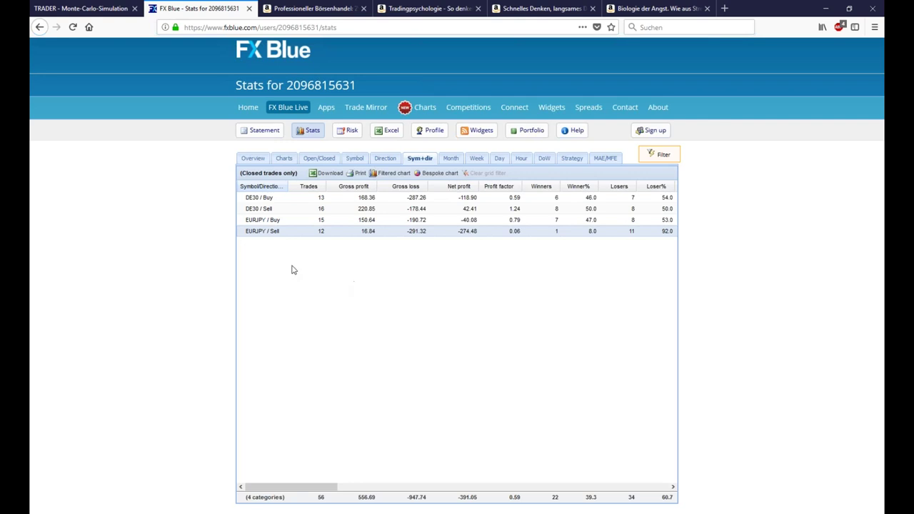
pyautogui.click(357, 158)
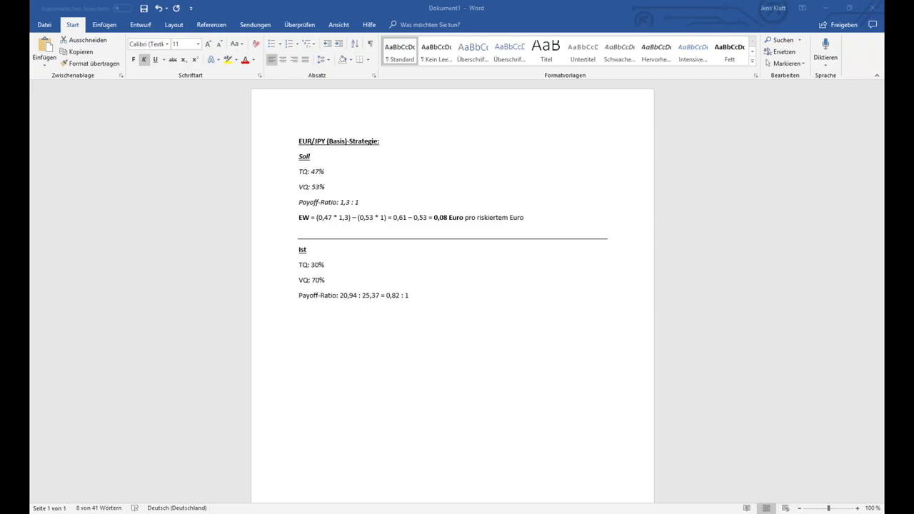
# Step: Insert a horizontal separator line below the Payoff-Ratio line of the Ist block in the Word document
pyautogui.click(427, 297)
pyautogui.press('Return')
pyautogui.write('--------------------------------------')
pyautogui.press('Return')
pyautogui.press('BackSpace')
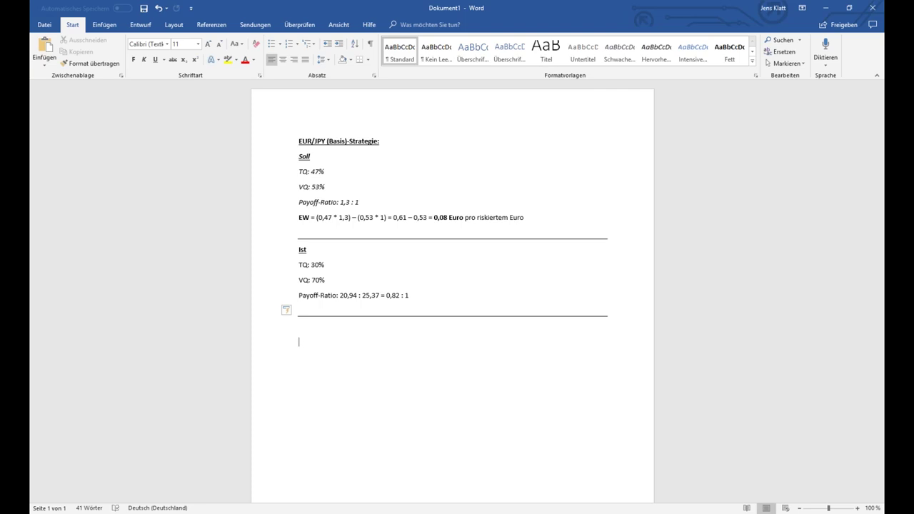
# Step: Enter the lines "27 Trades – 30%" and "50 Trades –" below the new separator line
pyautogui.write('2')
pyautogui.write('7')
pyautogui.write(' Trades')
pyautogui.write(' -')
pyautogui.write(' 30%')
pyautogui.write('50')
pyautogui.write(' T')
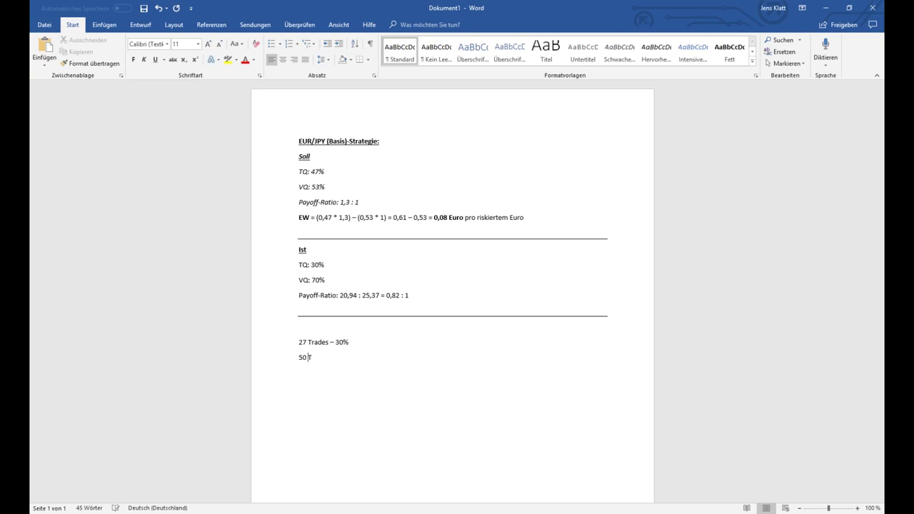
pyautogui.write('rades -')
# Step: Add the line "Soll: TQ: 45%" below the trade lines, separated from them by a blank line
pyautogui.write('Soll: 45')
pyautogui.write('%')
pyautogui.write(' TQ')
pyautogui.click(300, 380)
pyautogui.press('Return')
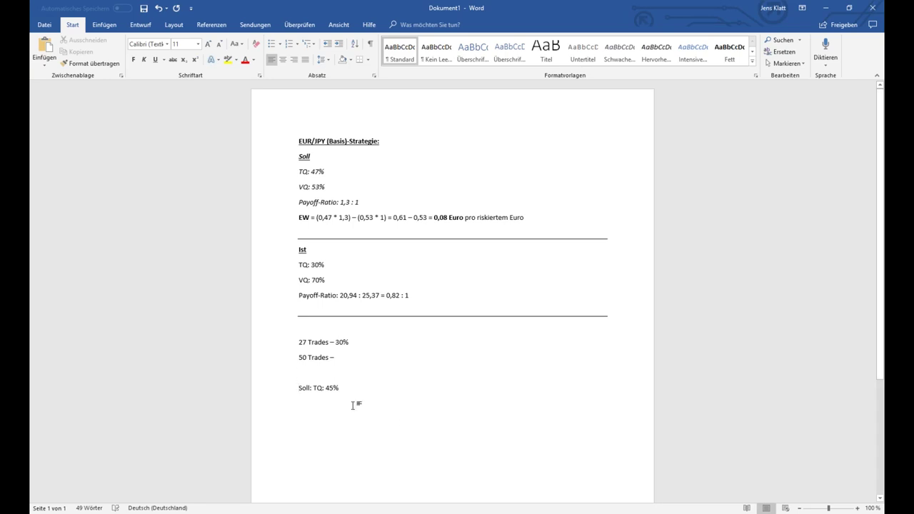